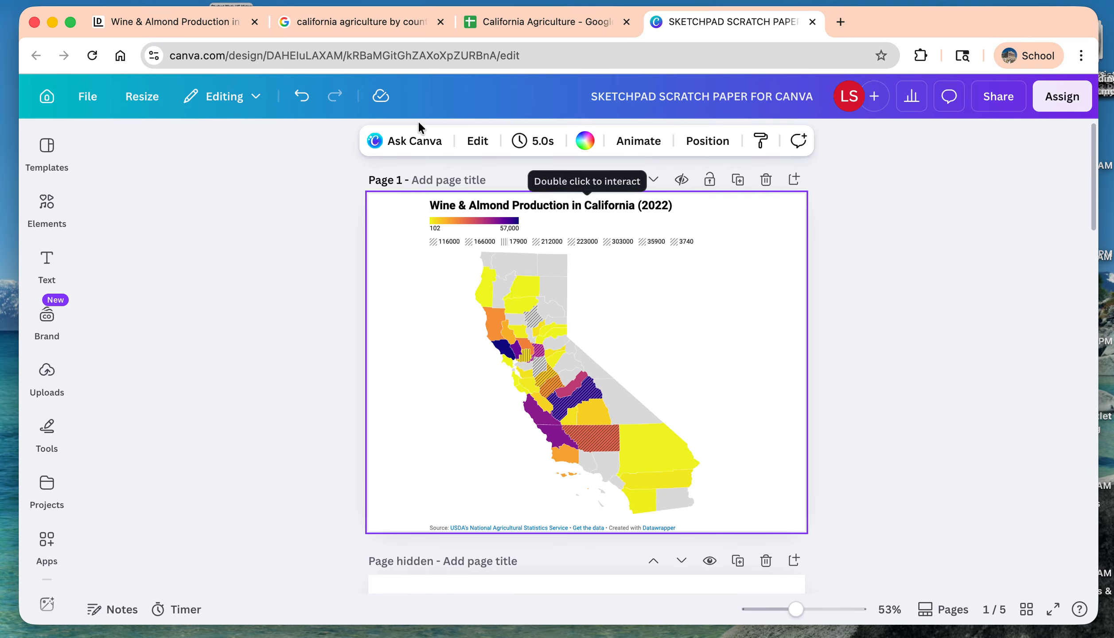
Step: Switch to Datawrapper and create a new choropleth map from the dashboard
left_click(195, 20)
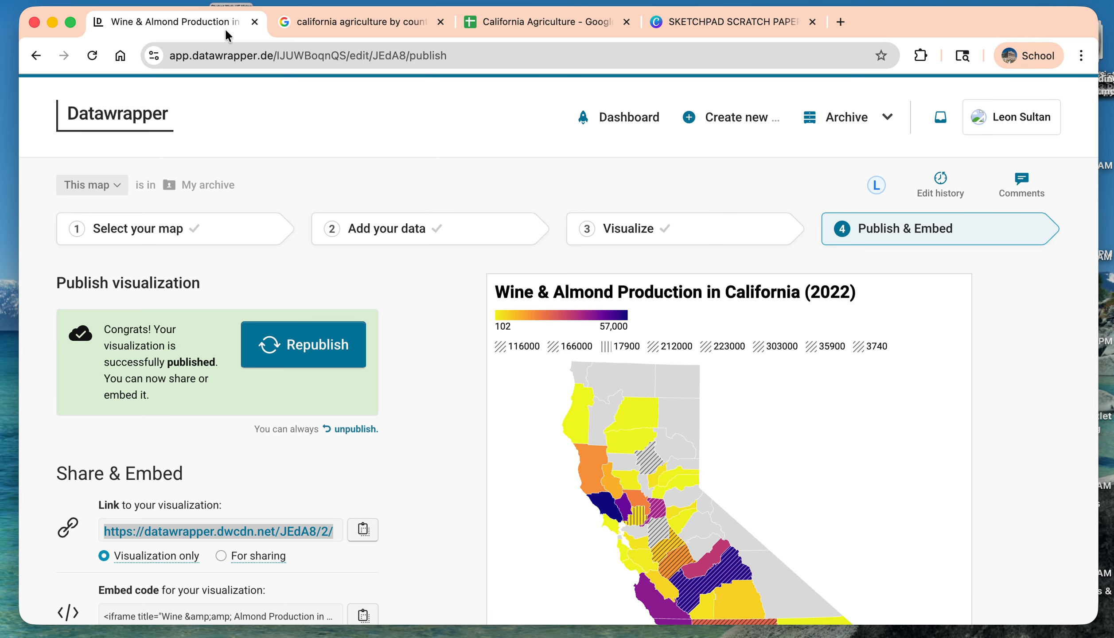
left_click(641, 116)
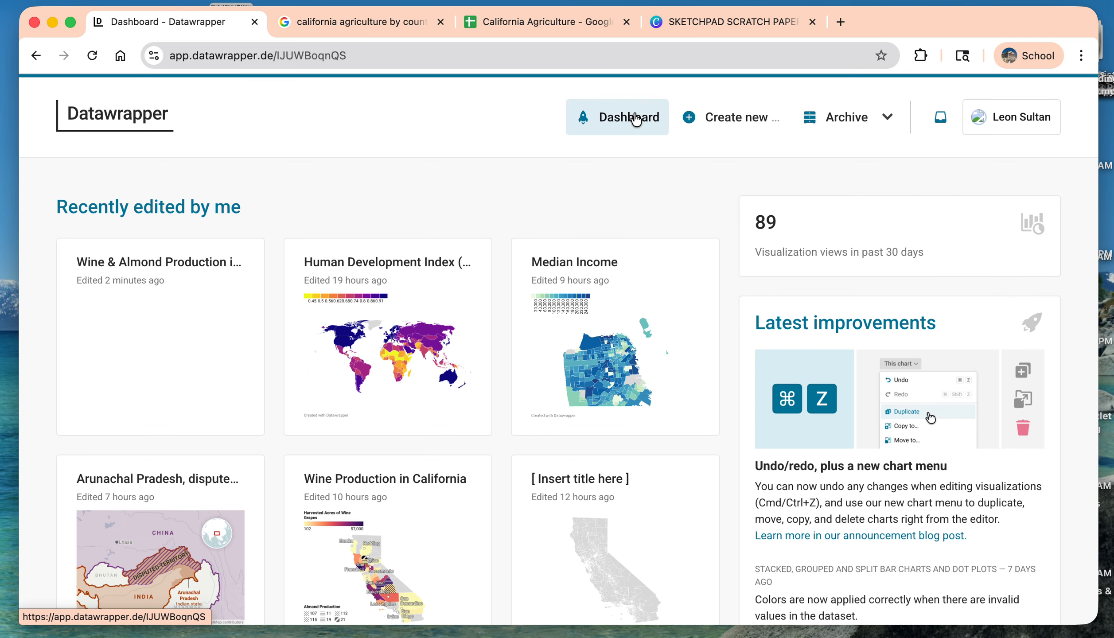
mouse_move(715, 129)
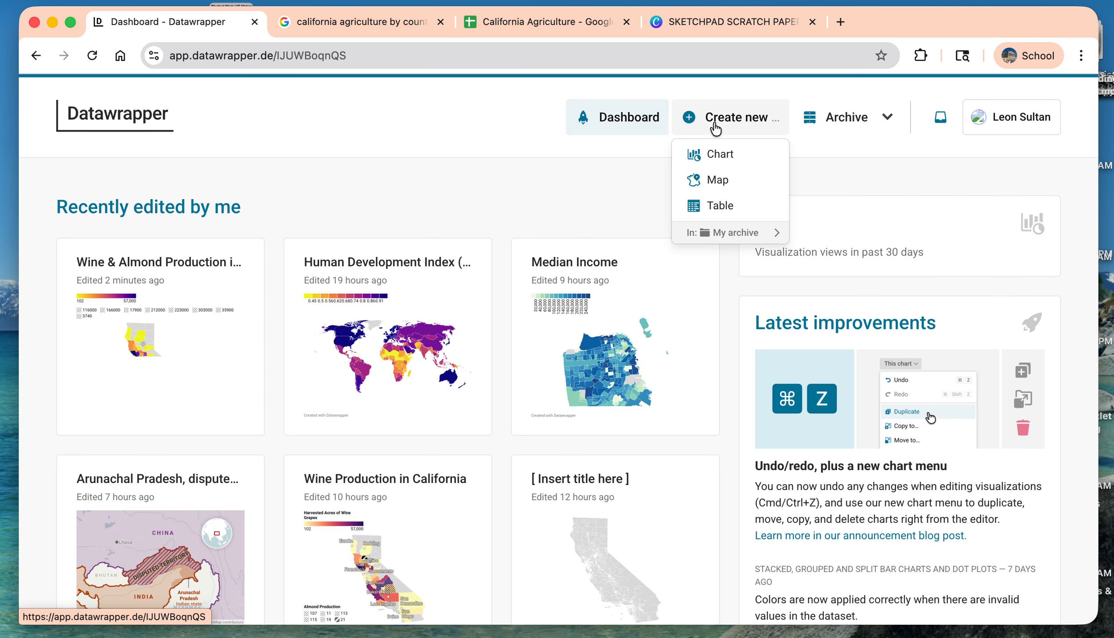
left_click(720, 183)
mouse_move(694, 119)
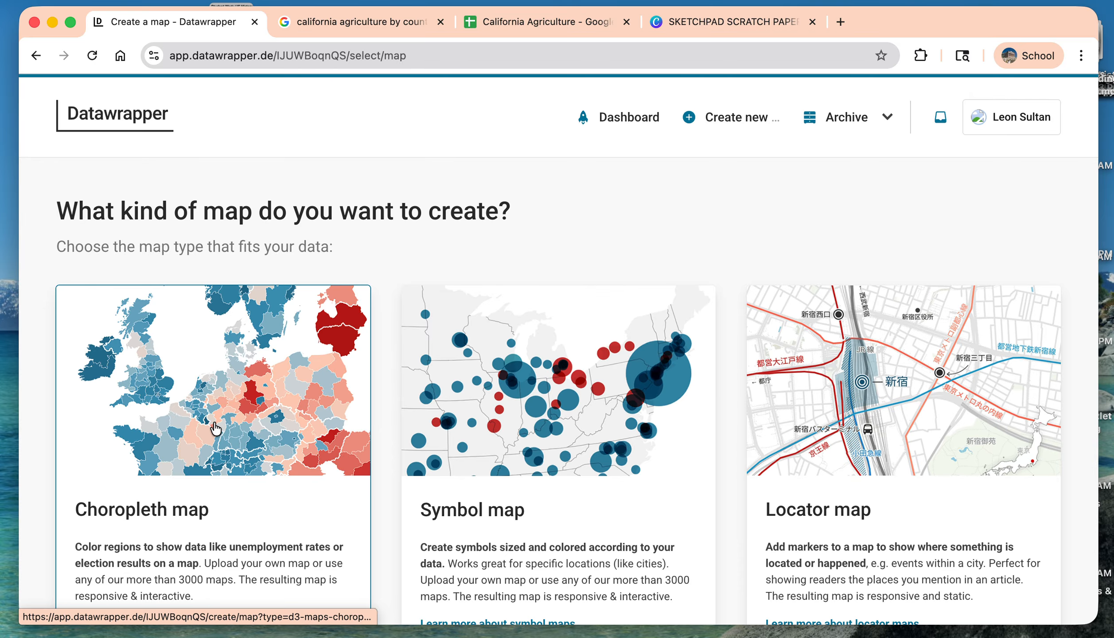
left_click(216, 428)
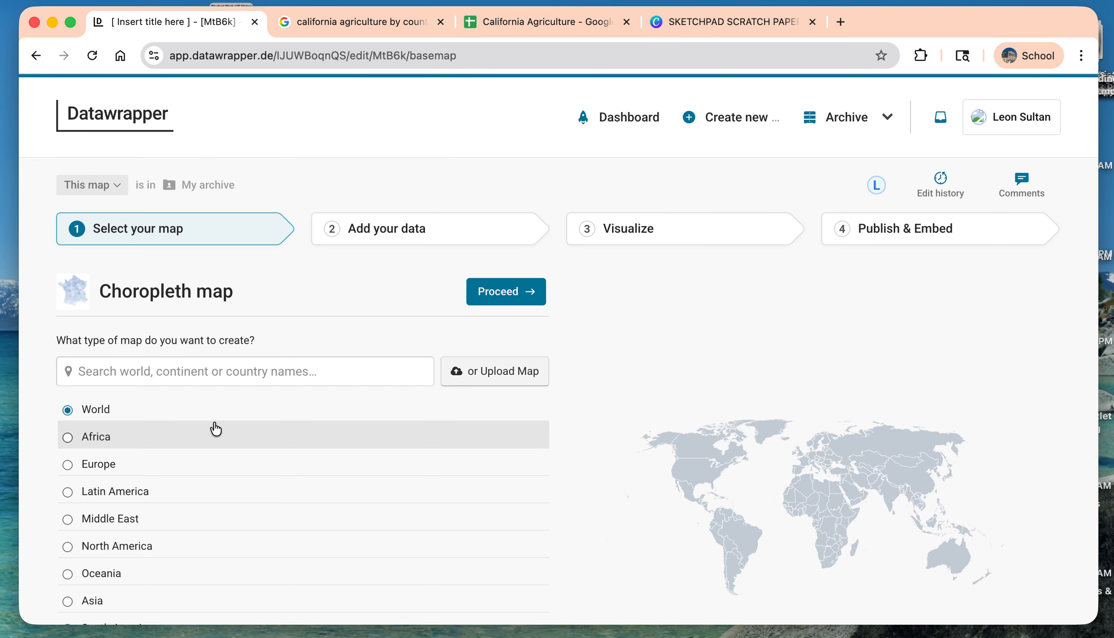
Step: Search the base maps for "california counties" and choose USA » California » Counties
left_click(205, 374)
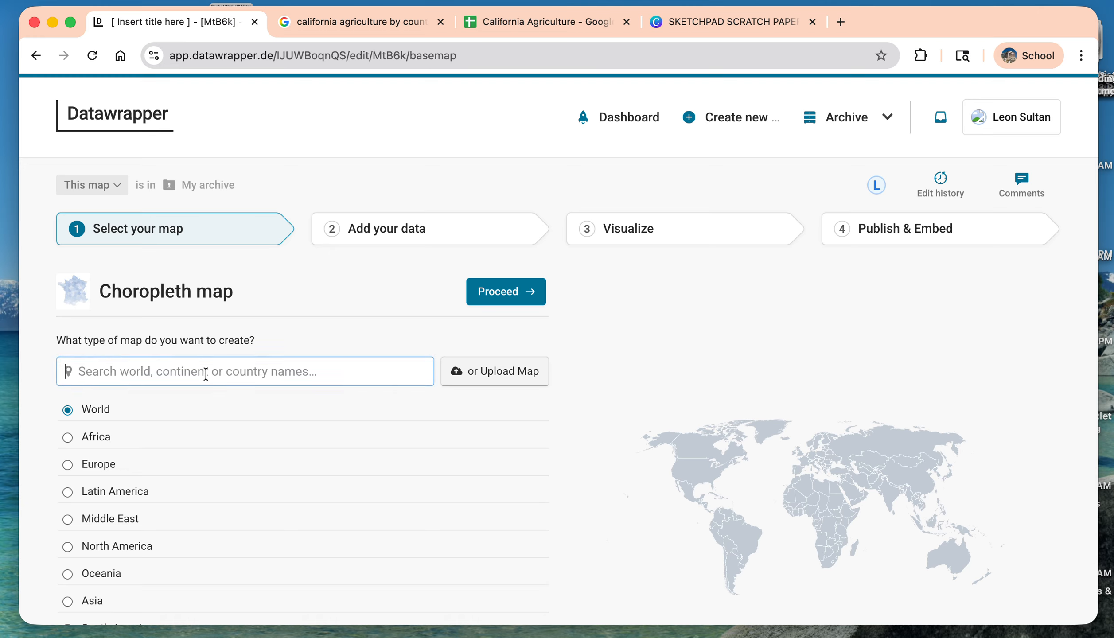
type("califo")
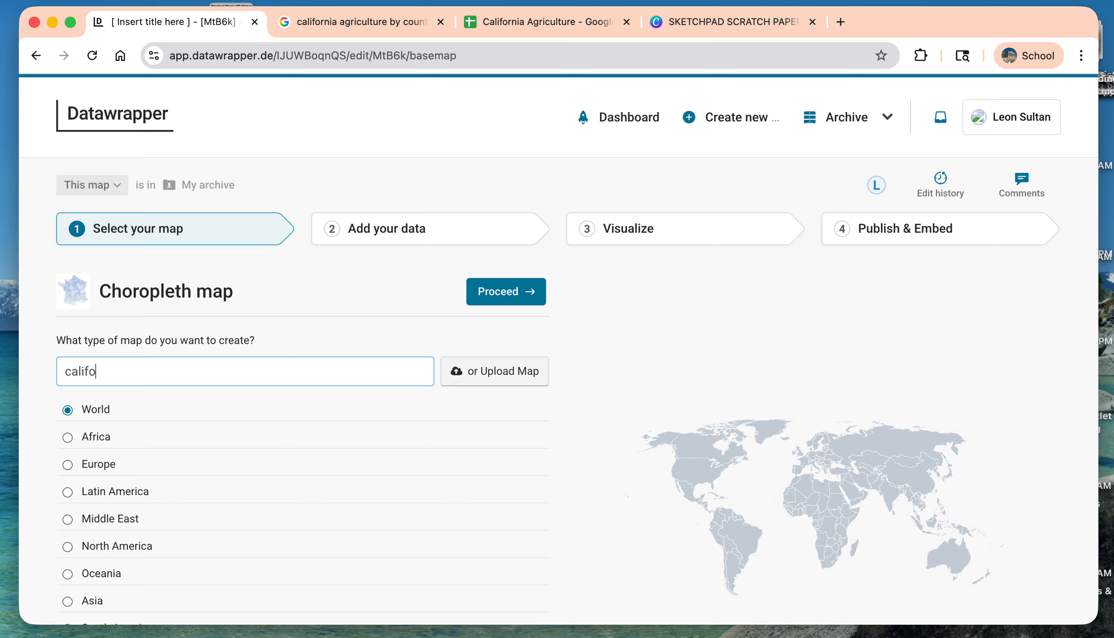
type("rnia county")
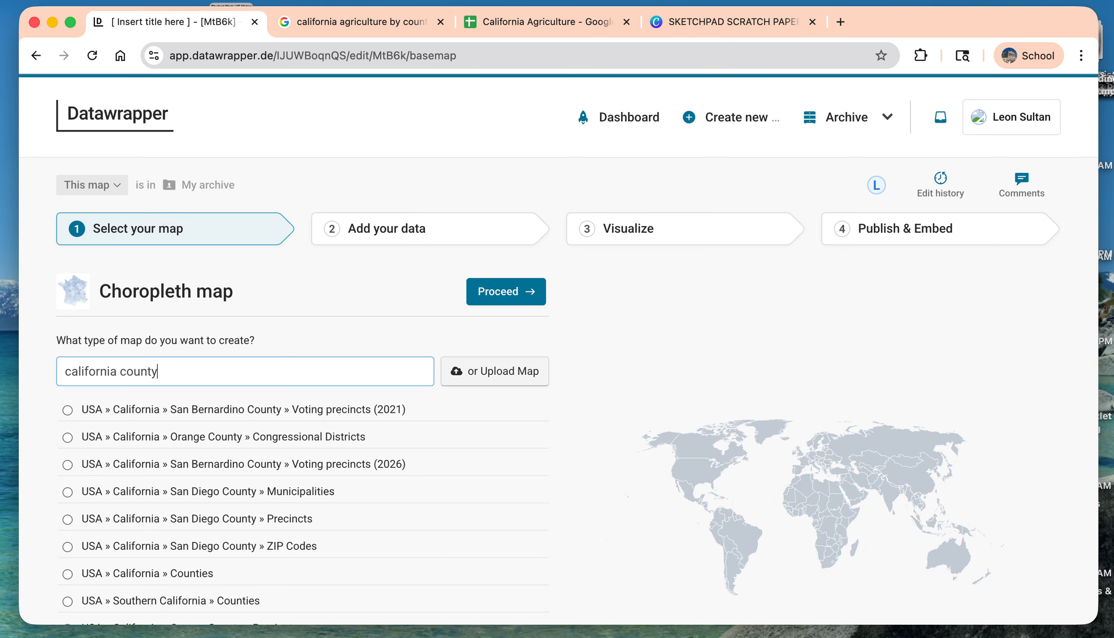
key("BackSpace")
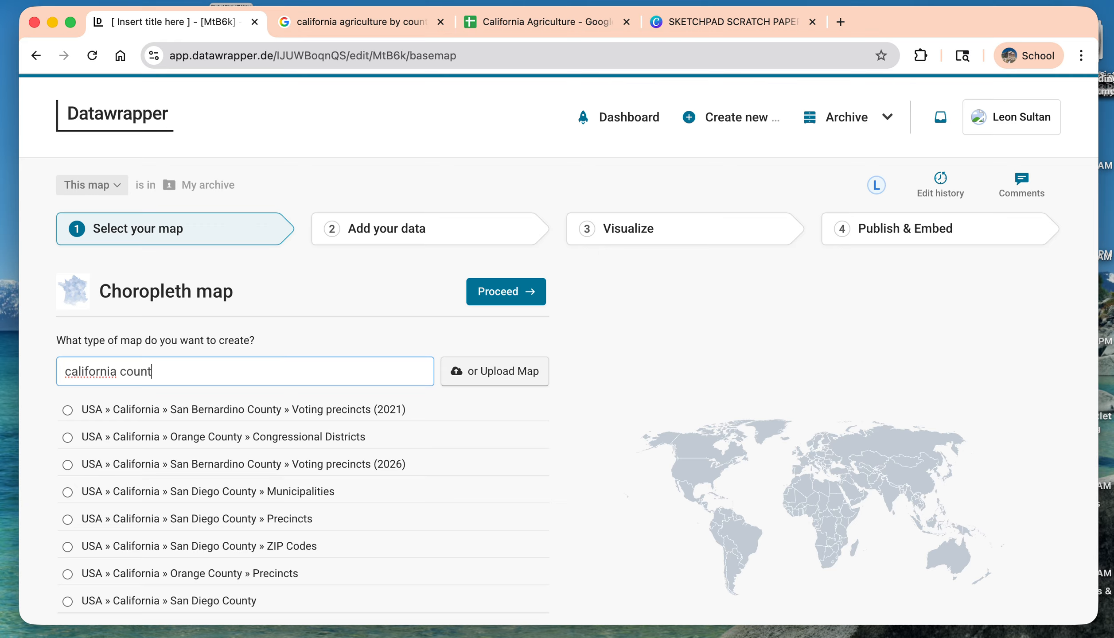
type("ies")
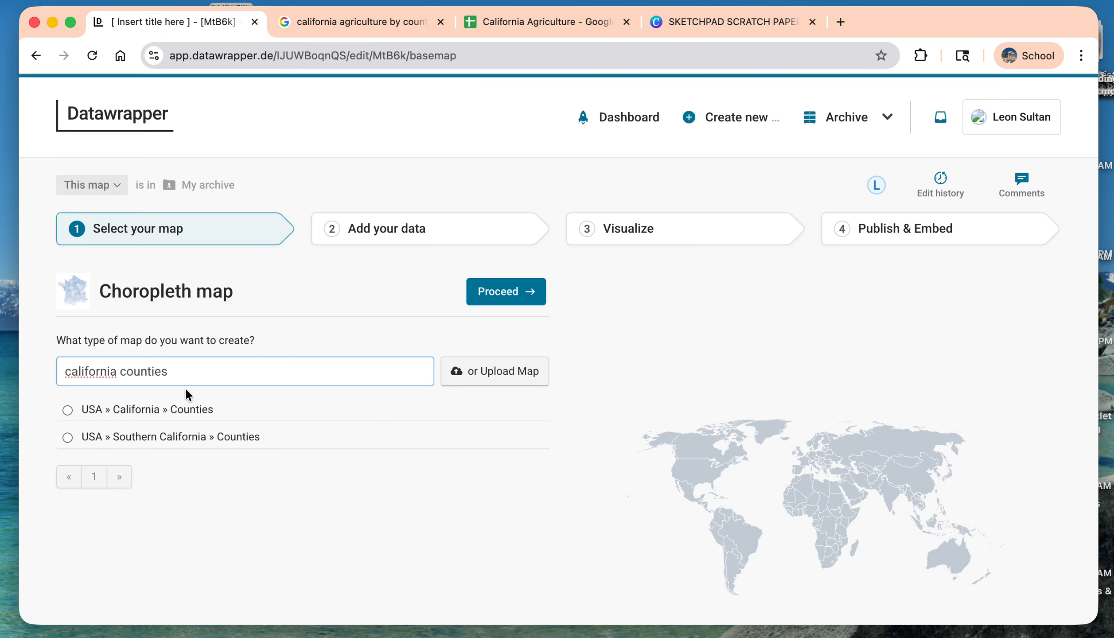
left_click(138, 412)
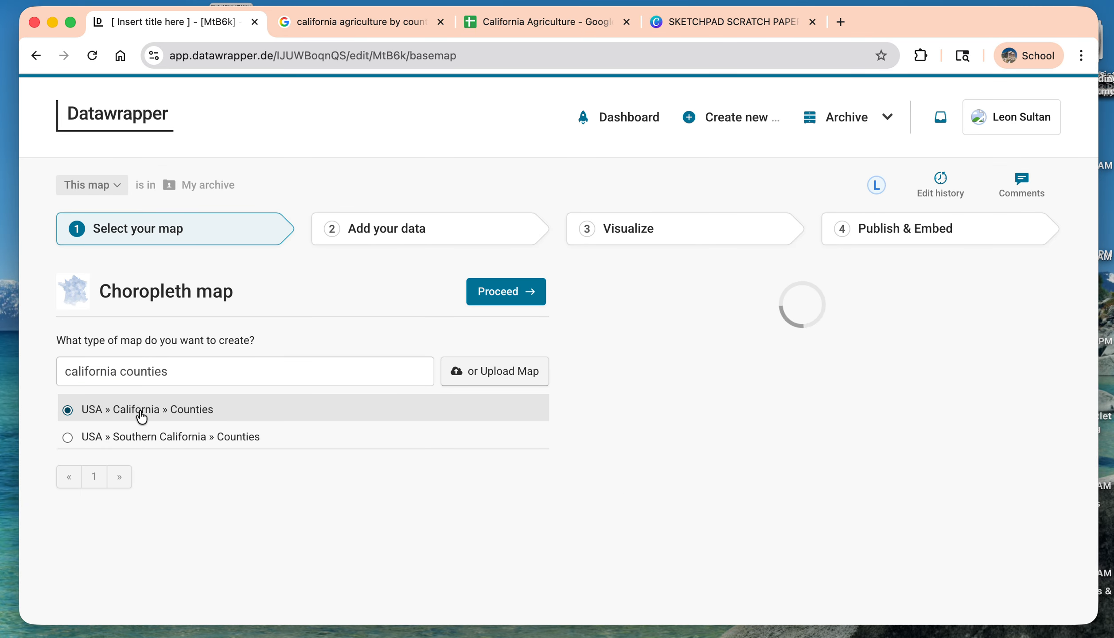
Step: Proceed to adding the map's data and look through the county names prefilled in the table
left_click(529, 300)
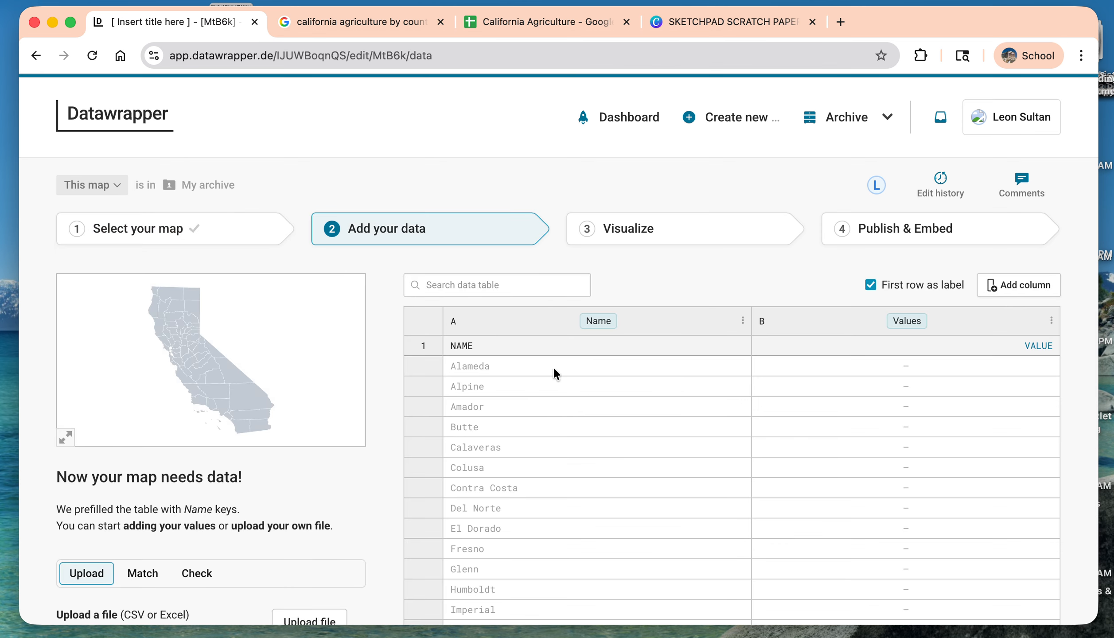
scroll(548, 371, "down", 5)
scroll(547, 366, "down", 15)
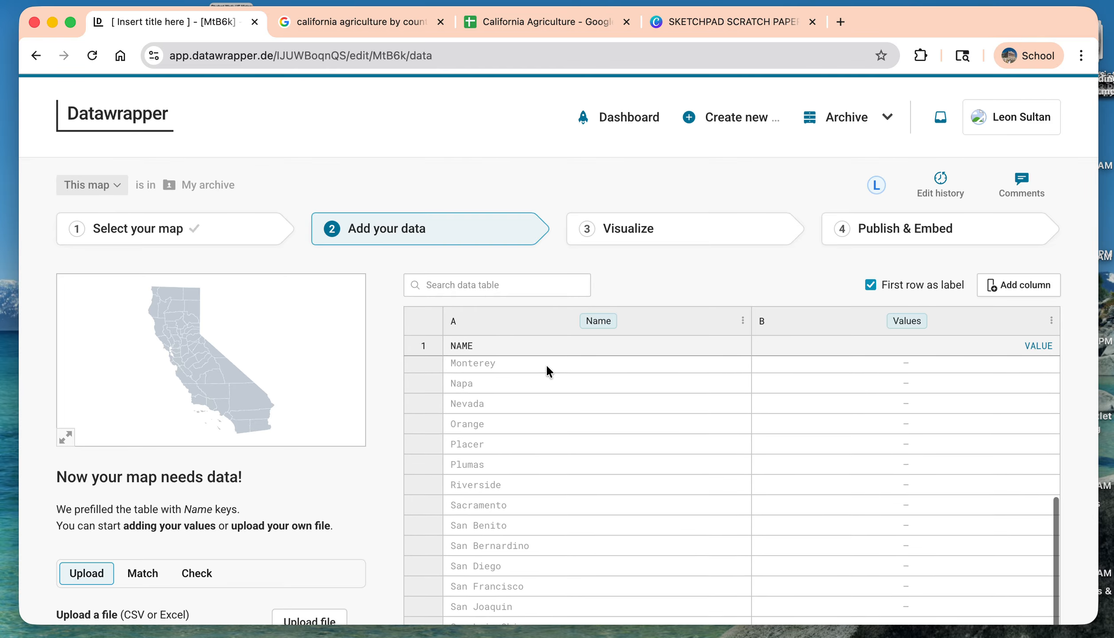
scroll(547, 368, "down", 3)
scroll(547, 368, "up", 15)
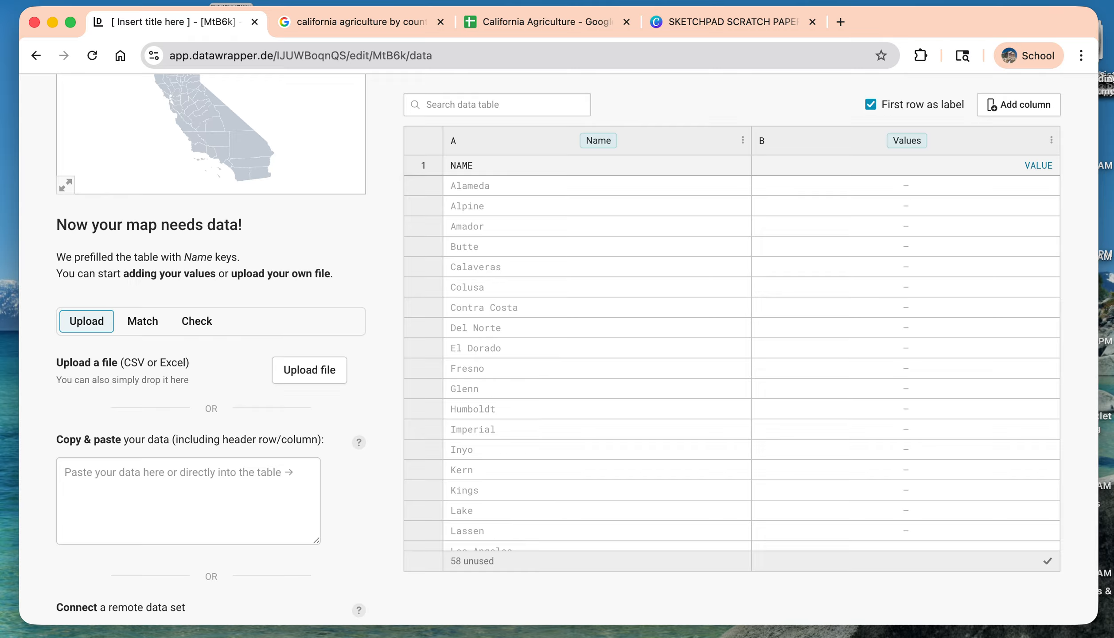
Step: From the Google results, open USDA's County Ag Commissioners' Data Listing, then download the 2022 CSV and open it
left_click(367, 21)
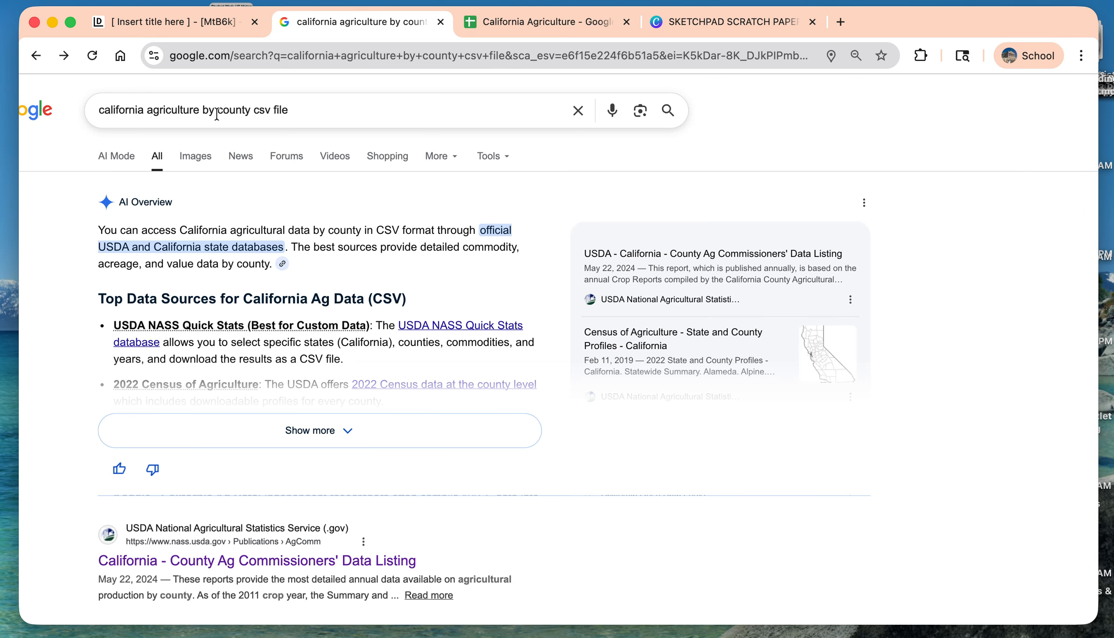
scroll(232, 419, "down", 4)
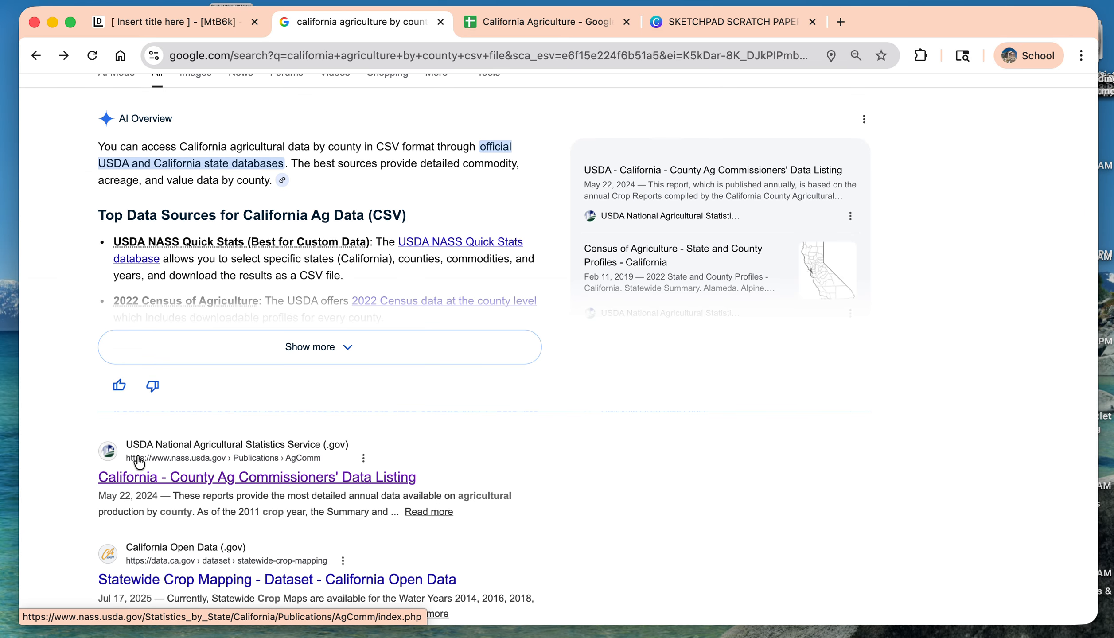
left_click(237, 482)
scroll(620, 474, "down", 3)
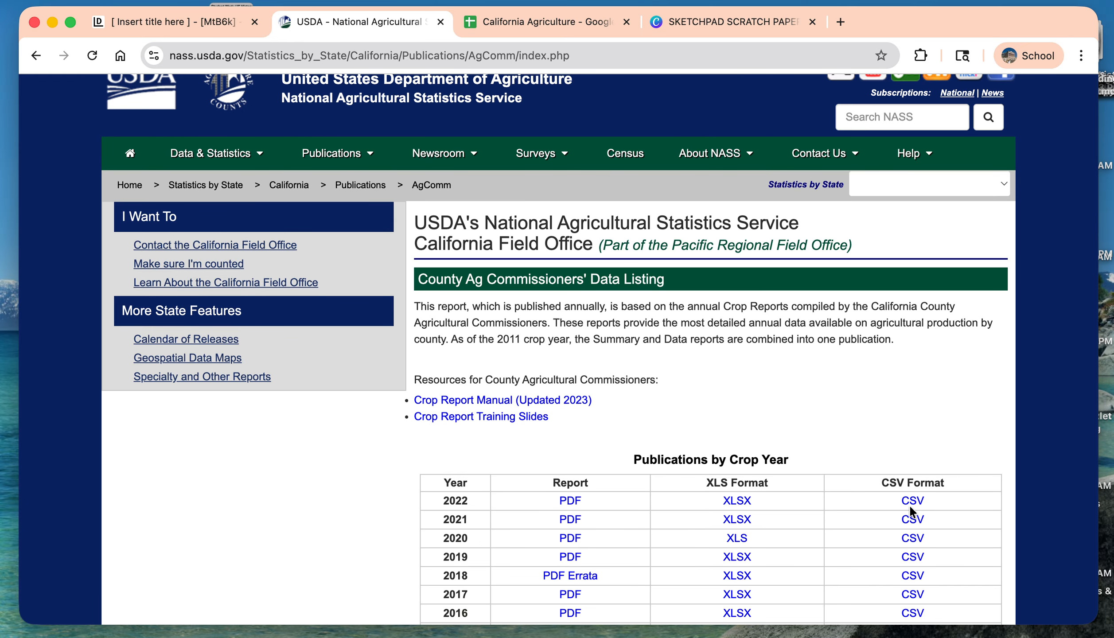
left_click(912, 503)
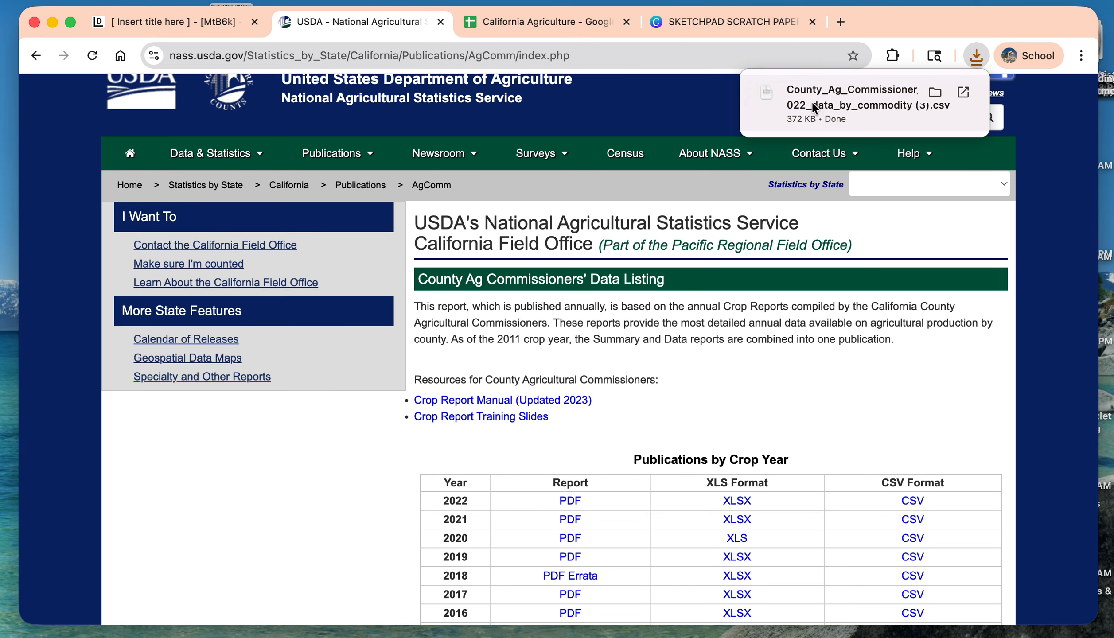
left_click(962, 93)
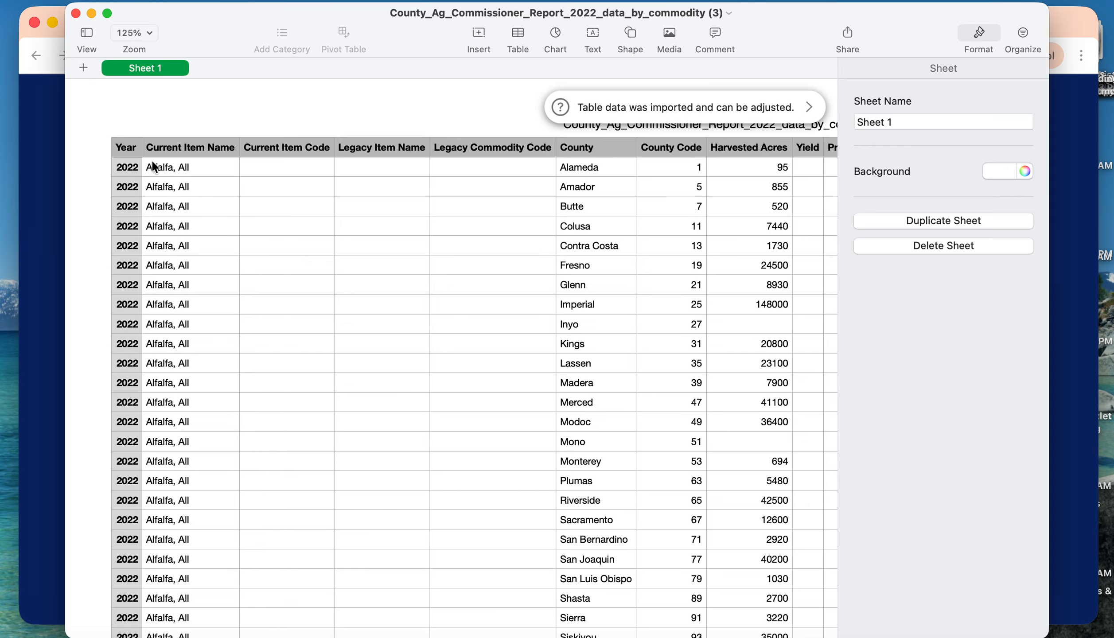
Step: Locate the "Grapes, Wine, All" rows in the commodity table and delete the County Code column
scroll(194, 173, "down", 10)
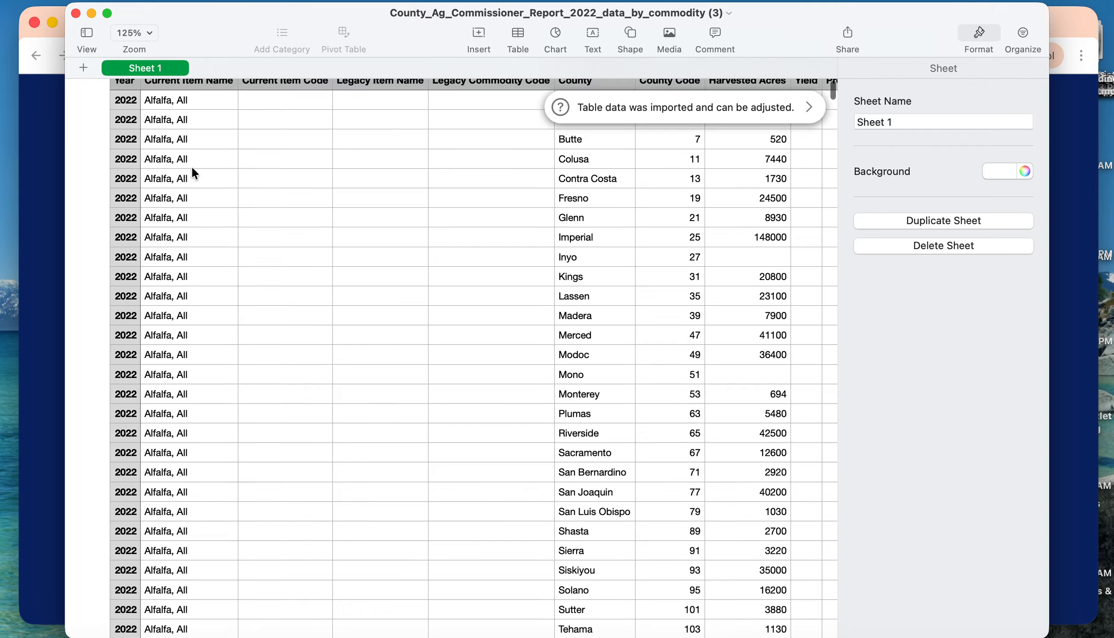
scroll(193, 173, "down", 7)
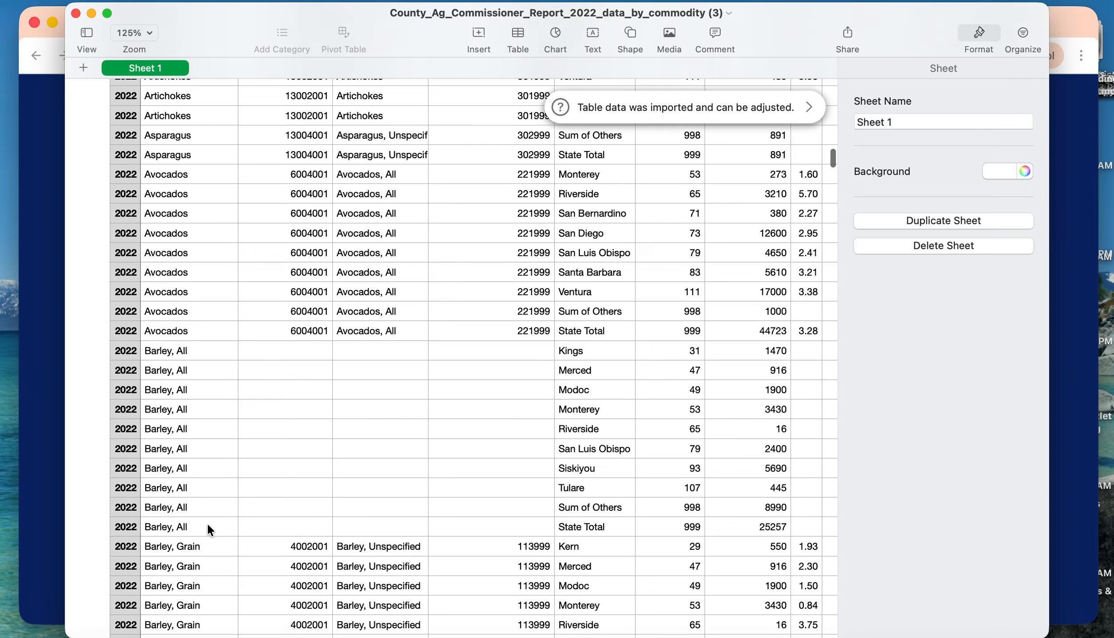
scroll(209, 530, "down", 20)
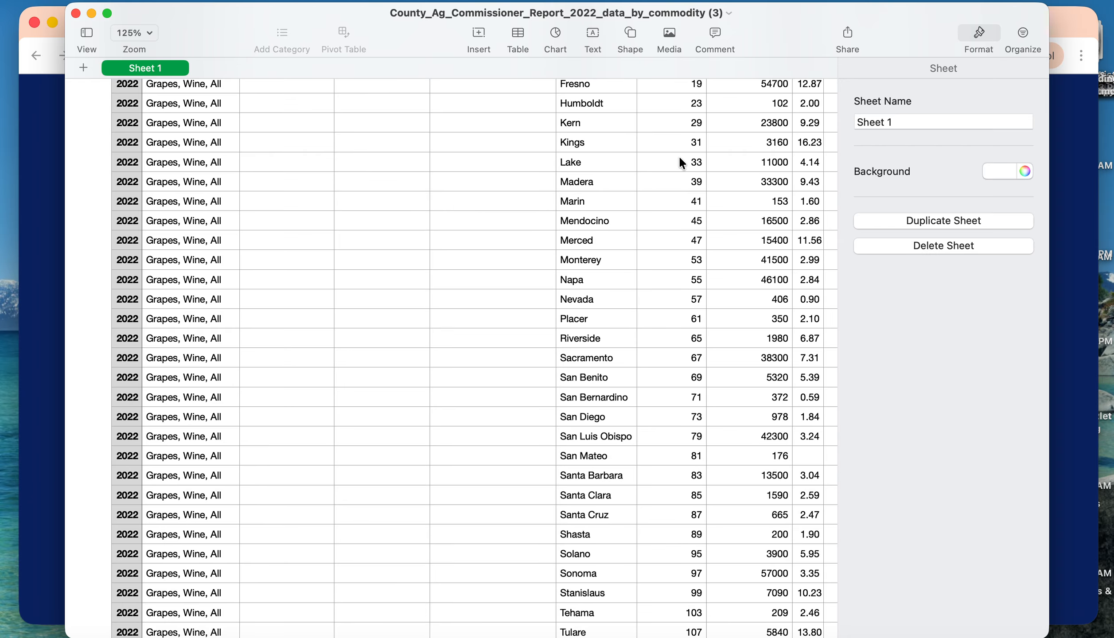
scroll(576, 146, "up", 3)
scroll(516, 150, "up", 5)
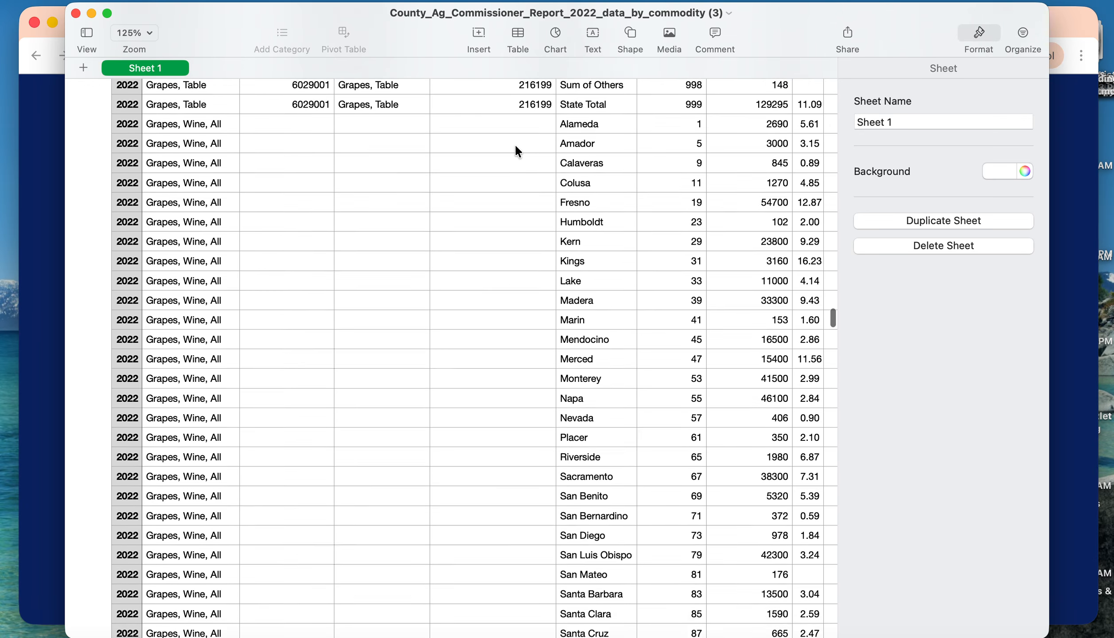
left_click(597, 149)
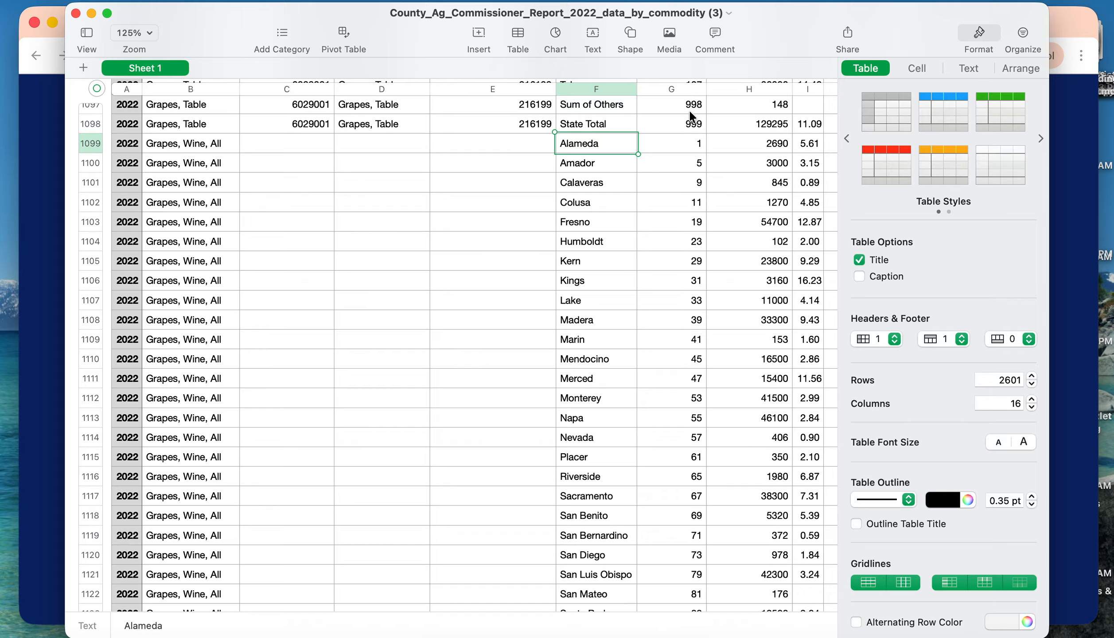
left_click(699, 89)
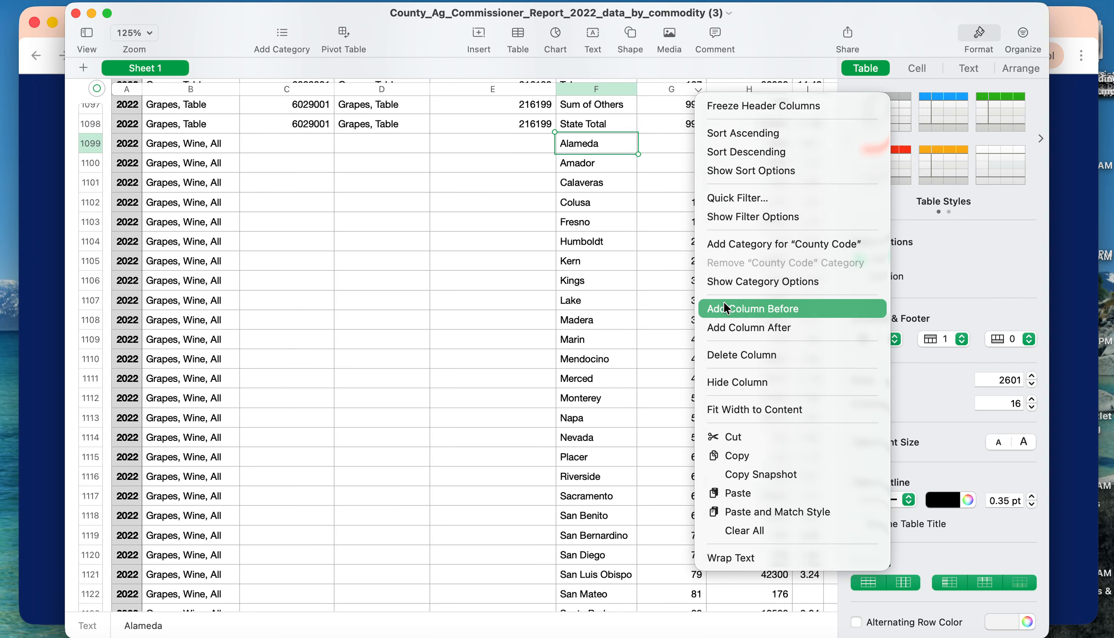
left_click(723, 357)
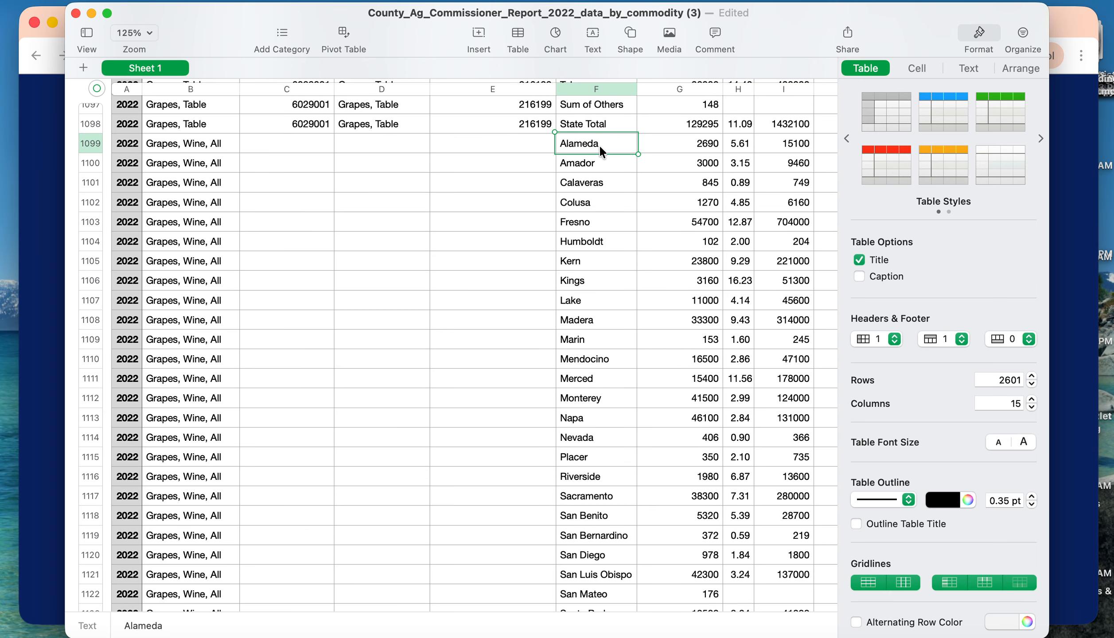
Step: Select the county names and harvested acres of the "Grapes, Wine, All" rows from Alameda through Yolo
scroll(688, 153, "down", 2)
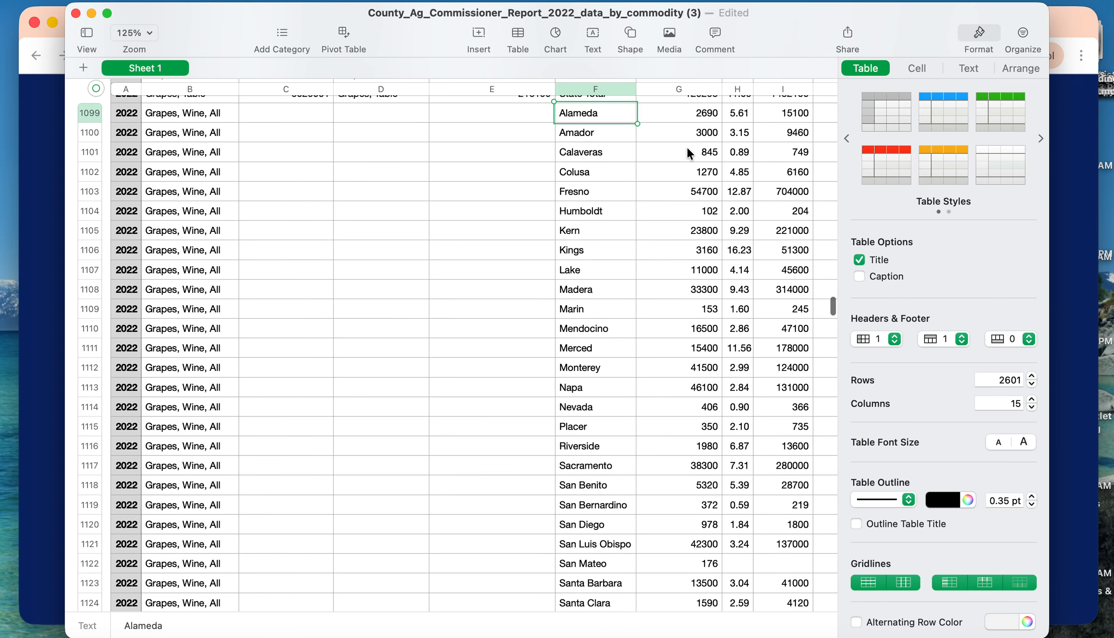
scroll(687, 153, "down", 5)
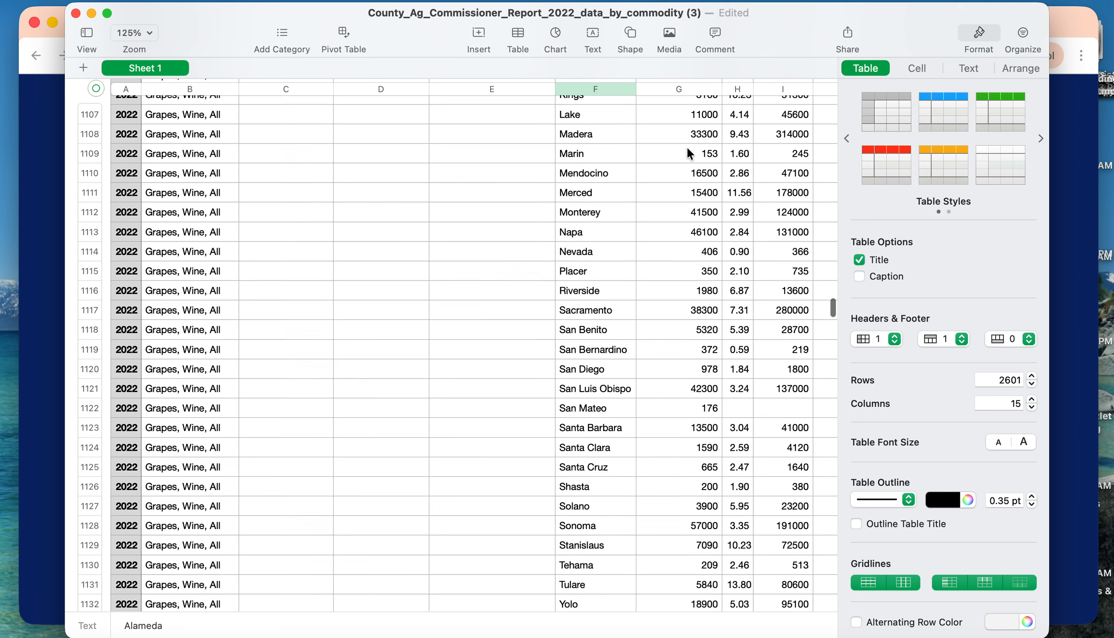
scroll(707, 509, "down", 1)
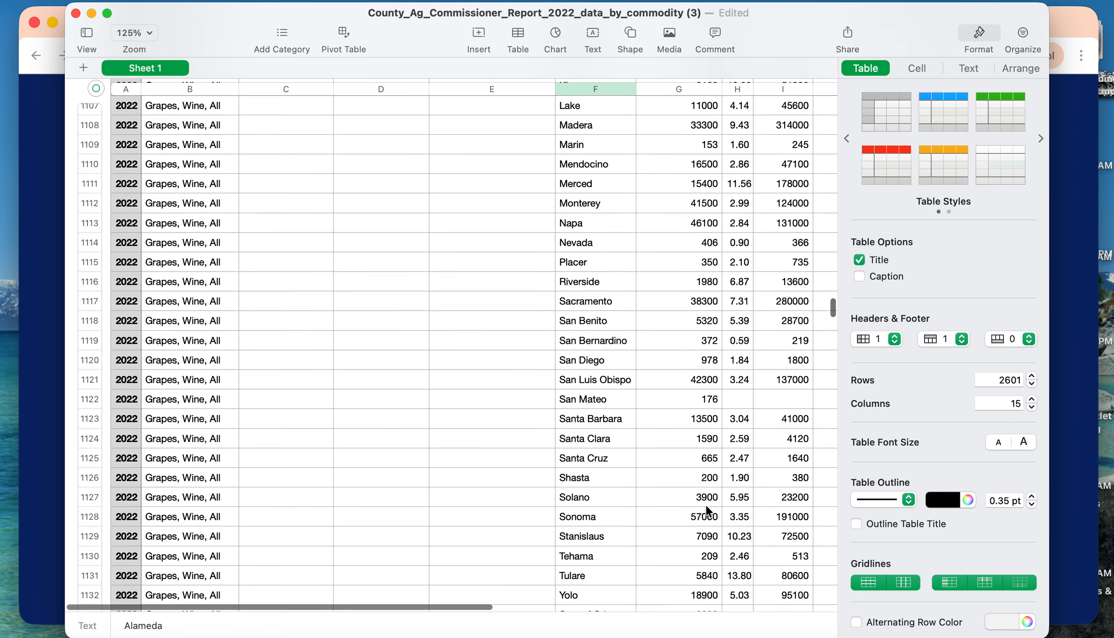
scroll(706, 512, "down", 3)
right_click(711, 542)
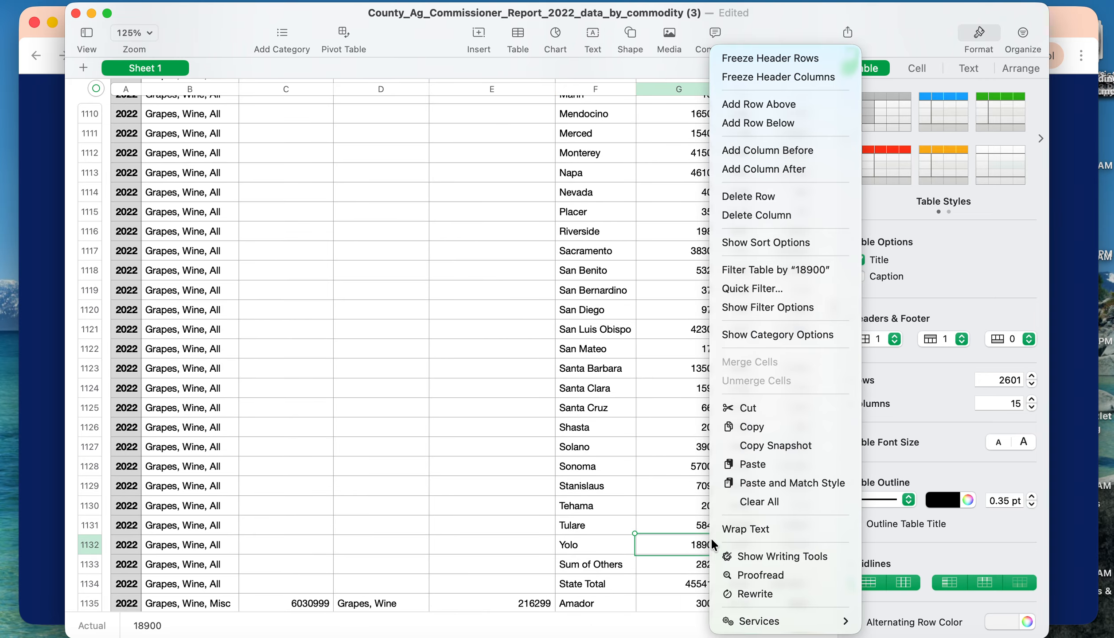
left_click(614, 544)
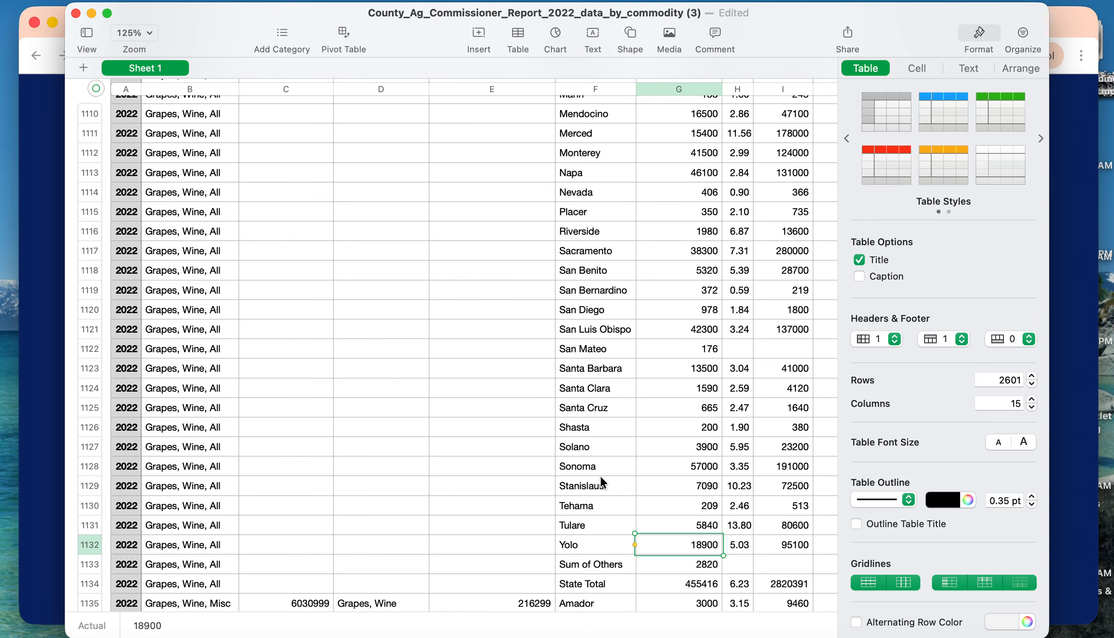
scroll(597, 358, "up", 10)
scroll(597, 310, "up", 8)
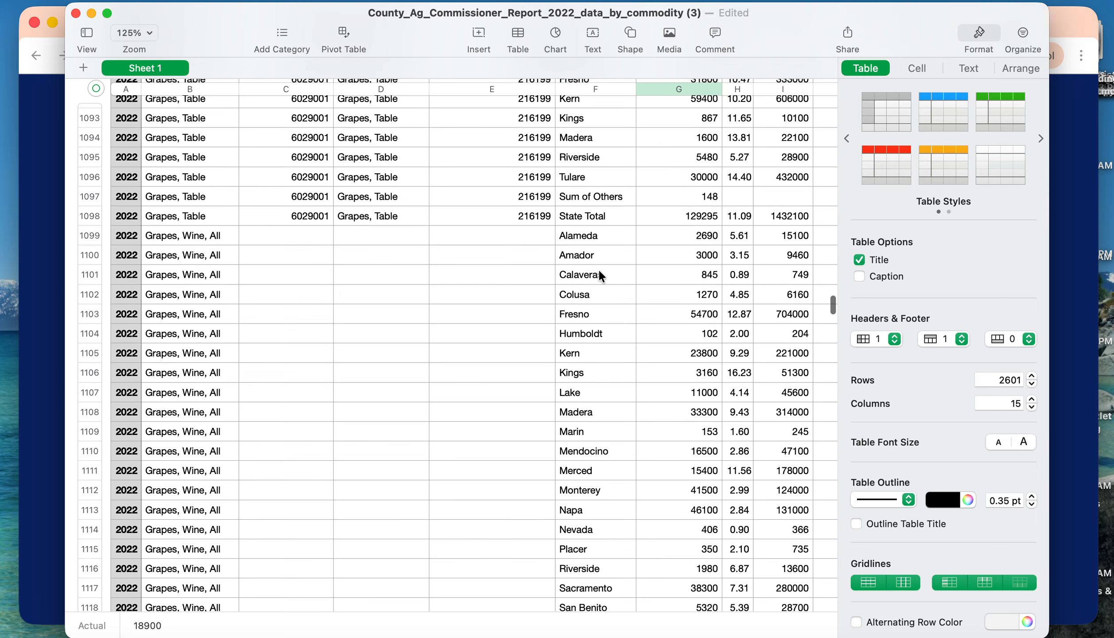
left_click(591, 241, "shift")
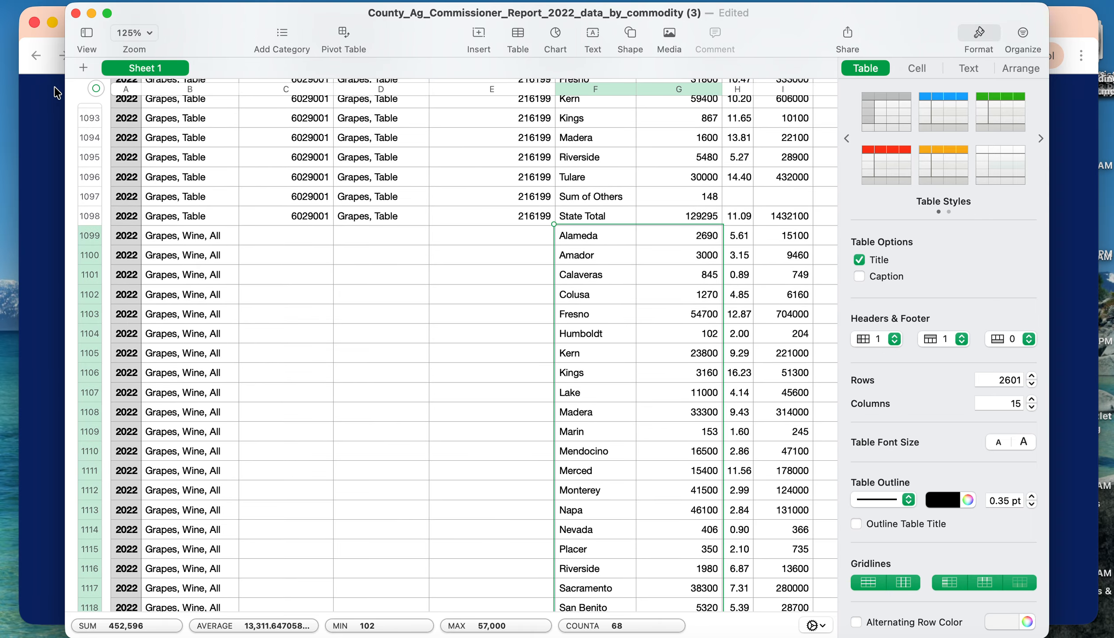
Step: Switch to the California Agriculture Google Sheet and paste the copied wine grape counties and harvested acres starting at cell A1
left_click(50, 95)
left_click(545, 25)
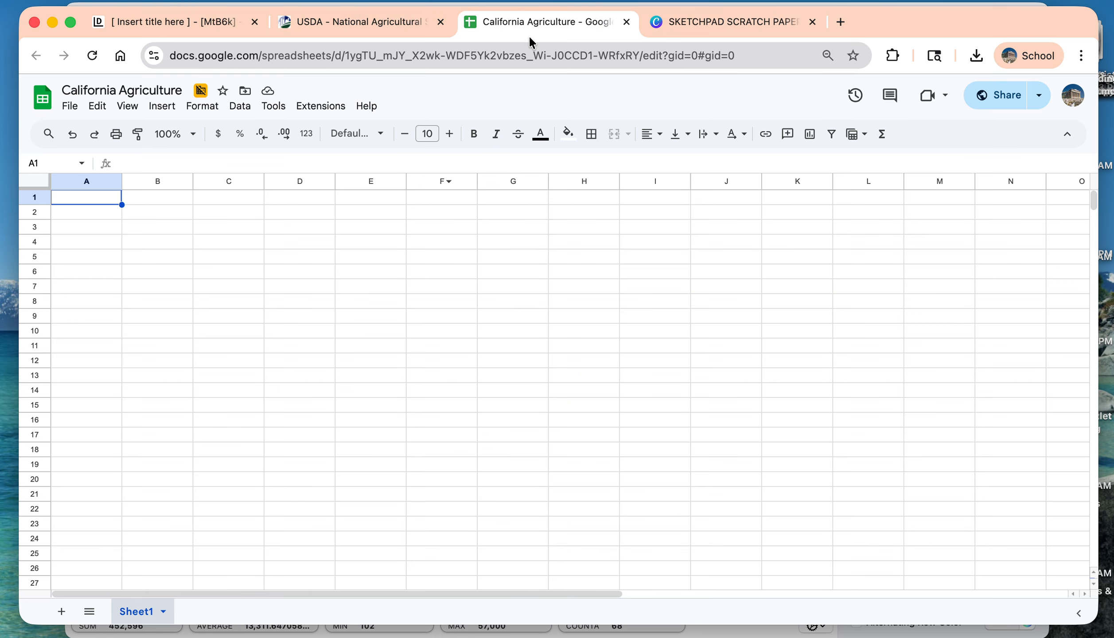
double_click(93, 202)
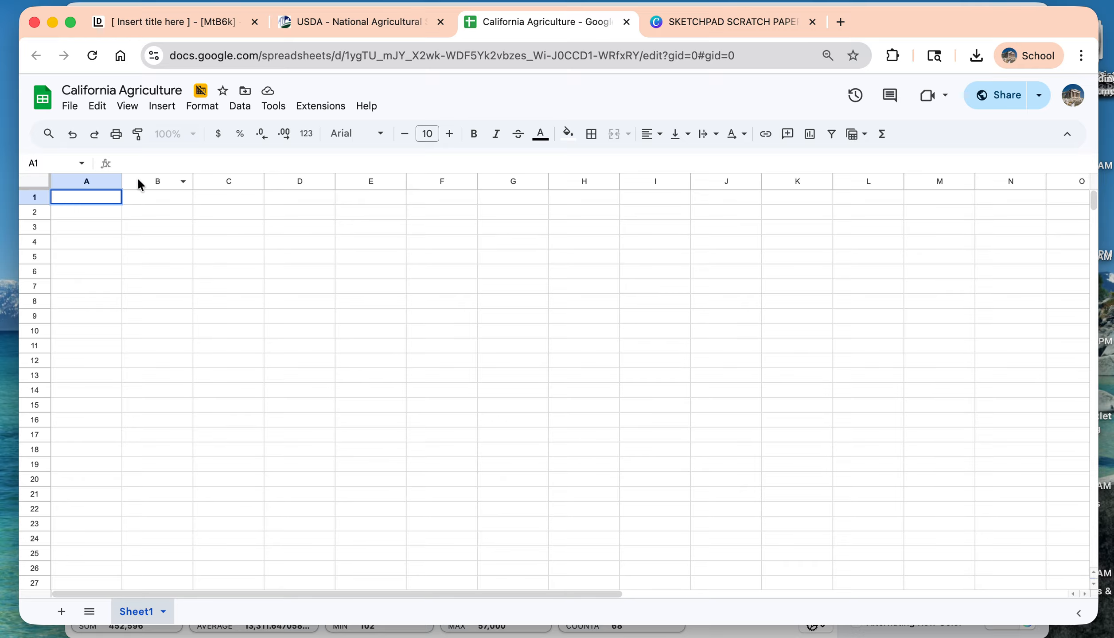
left_click(140, 195)
left_click(113, 196)
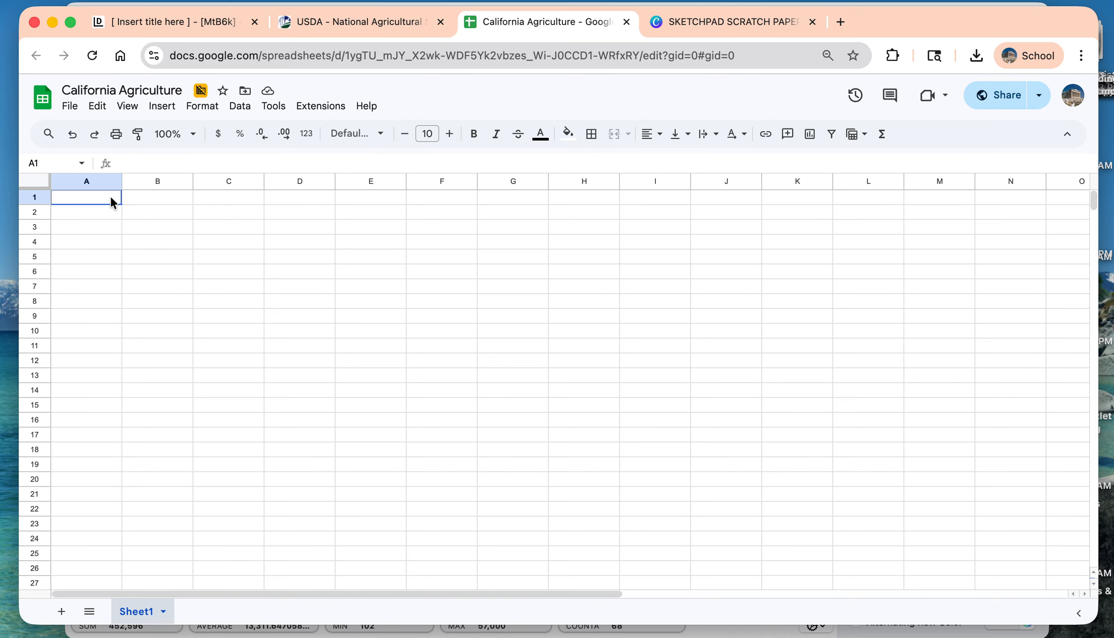
left_click(94, 135)
left_click(95, 136)
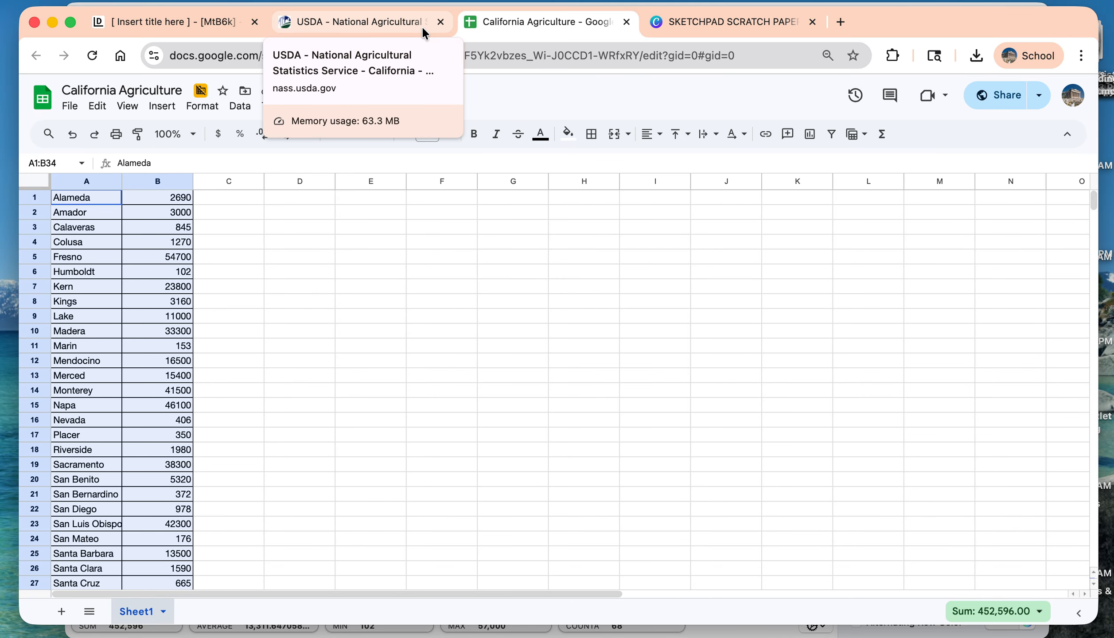
Step: Return to the 2022 commodity table in Numbers and locate the "Almonds, All" rows
left_click(686, 633)
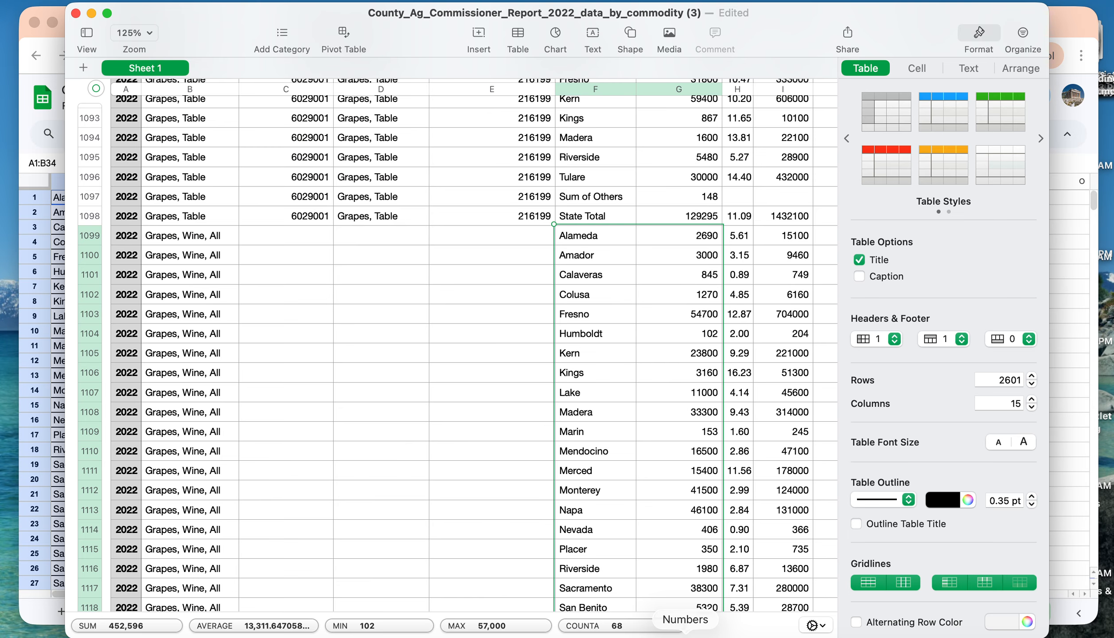
scroll(384, 337, "up", 20)
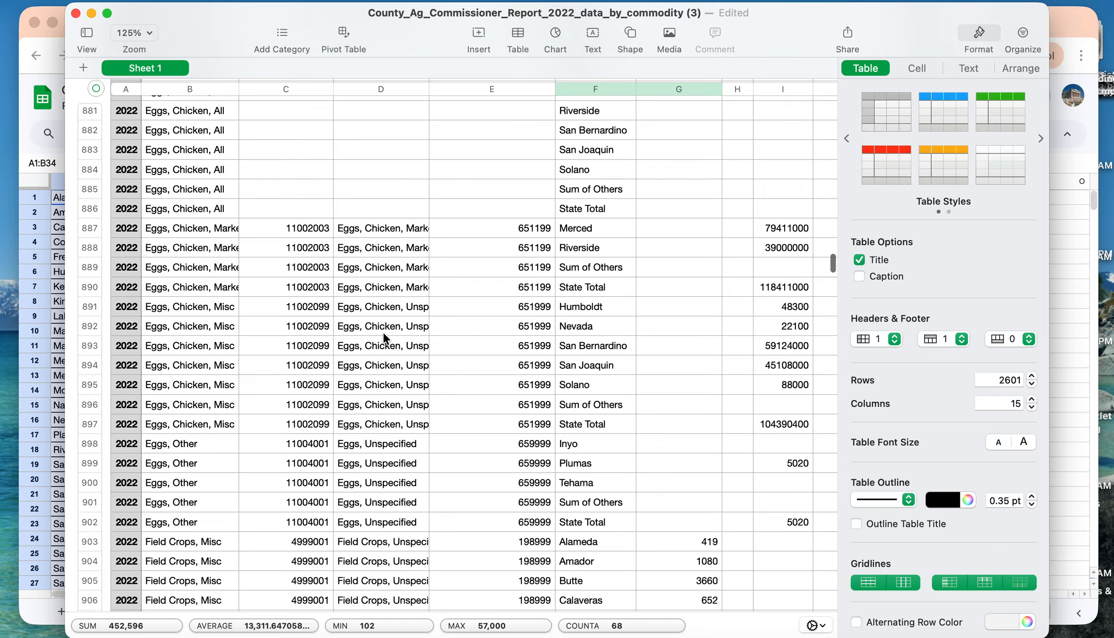
scroll(384, 337, "up", 20)
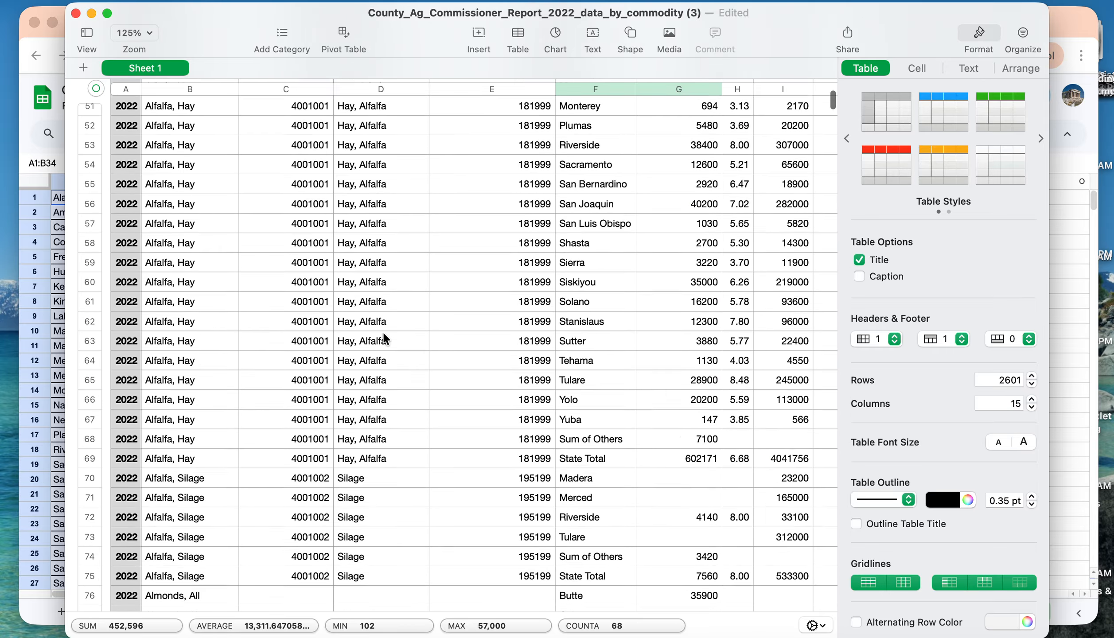
scroll(383, 339, "down", 10)
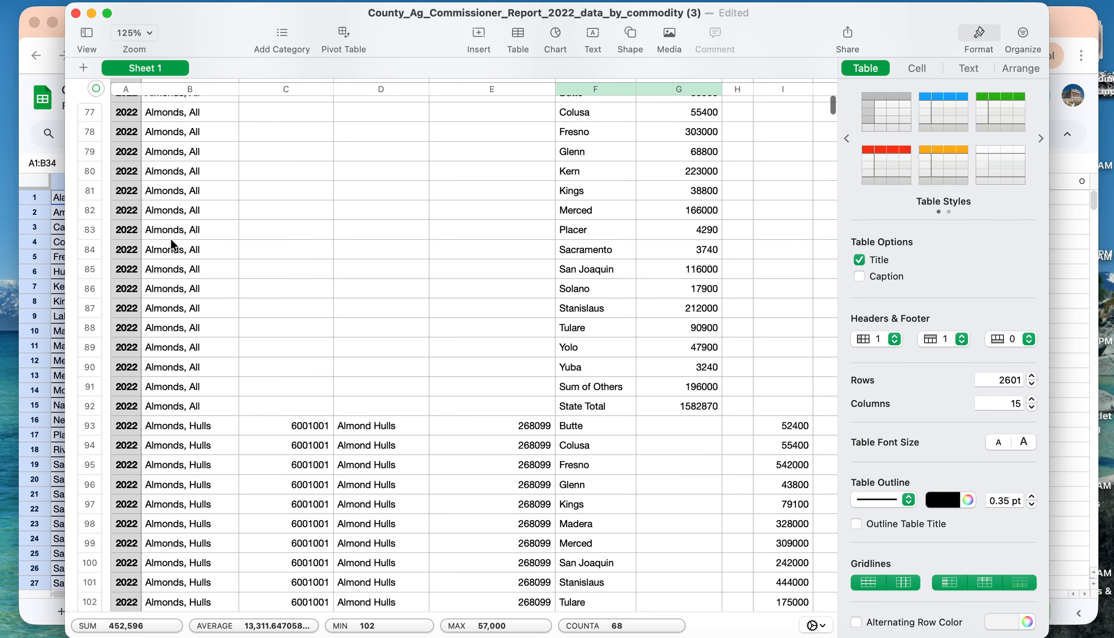
scroll(182, 131, "down", 2)
scroll(181, 130, "up", 4)
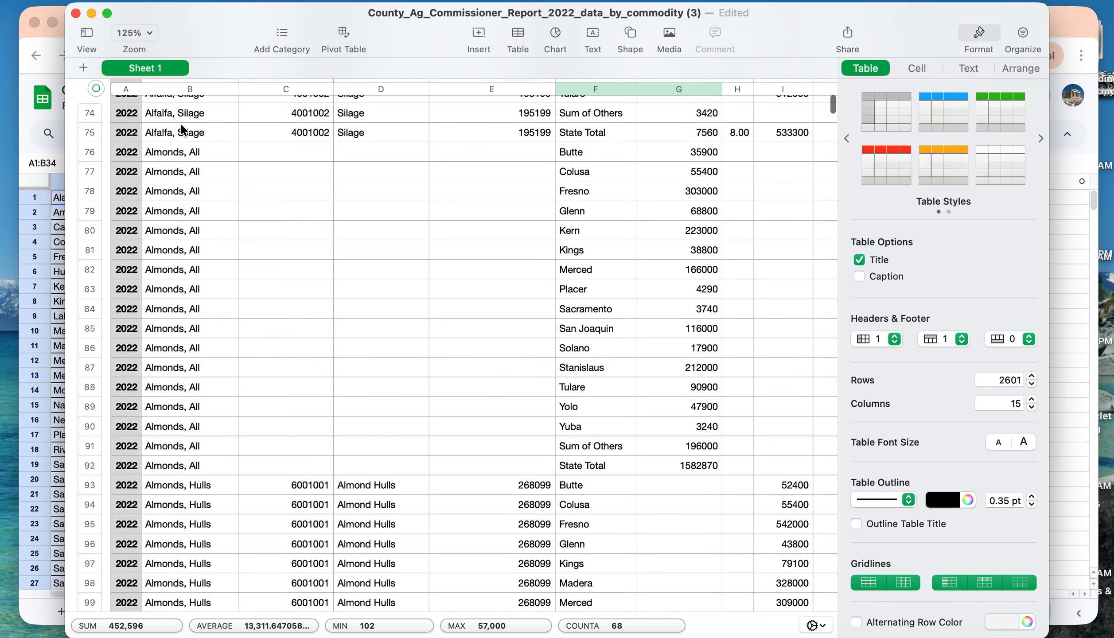
scroll(182, 131, "up", 3)
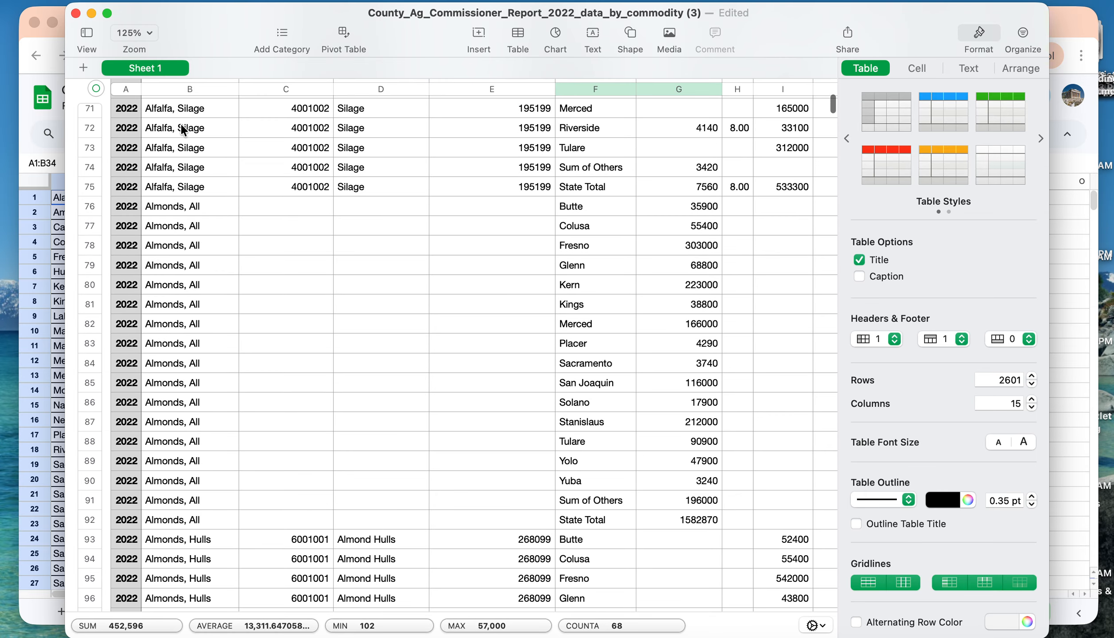
Step: Go through the county names of the "Almonds, All" rows from Butte to Yuba and check Yolo's harvested acres
left_click(592, 211)
left_click(592, 230)
left_click(592, 265)
left_click(590, 286)
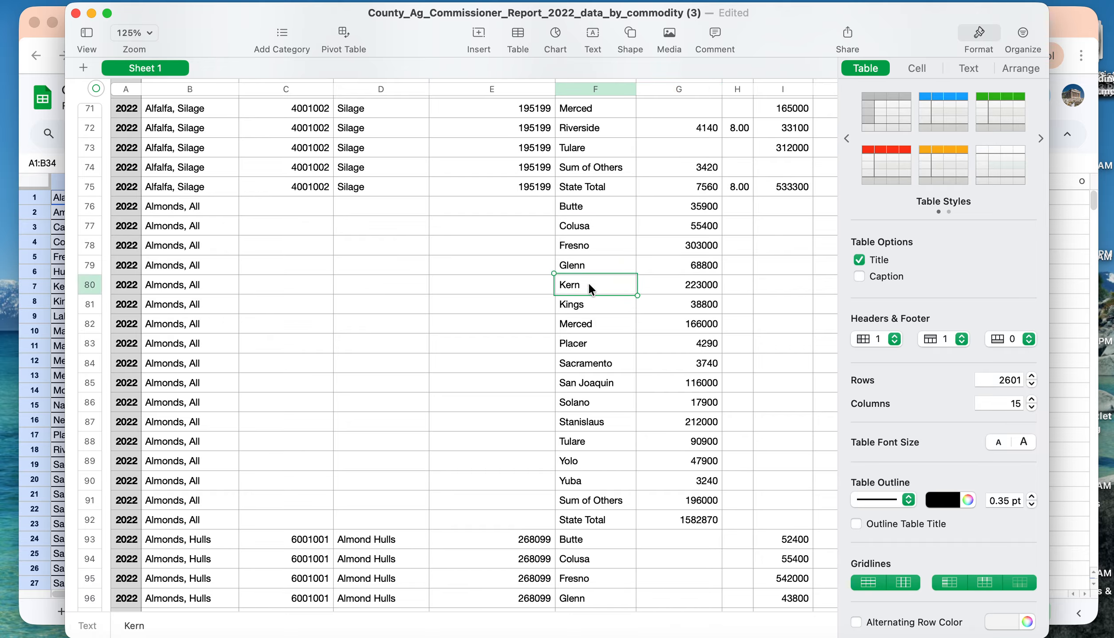
left_click(592, 305)
left_click(592, 342)
left_click(590, 382)
left_click(589, 420)
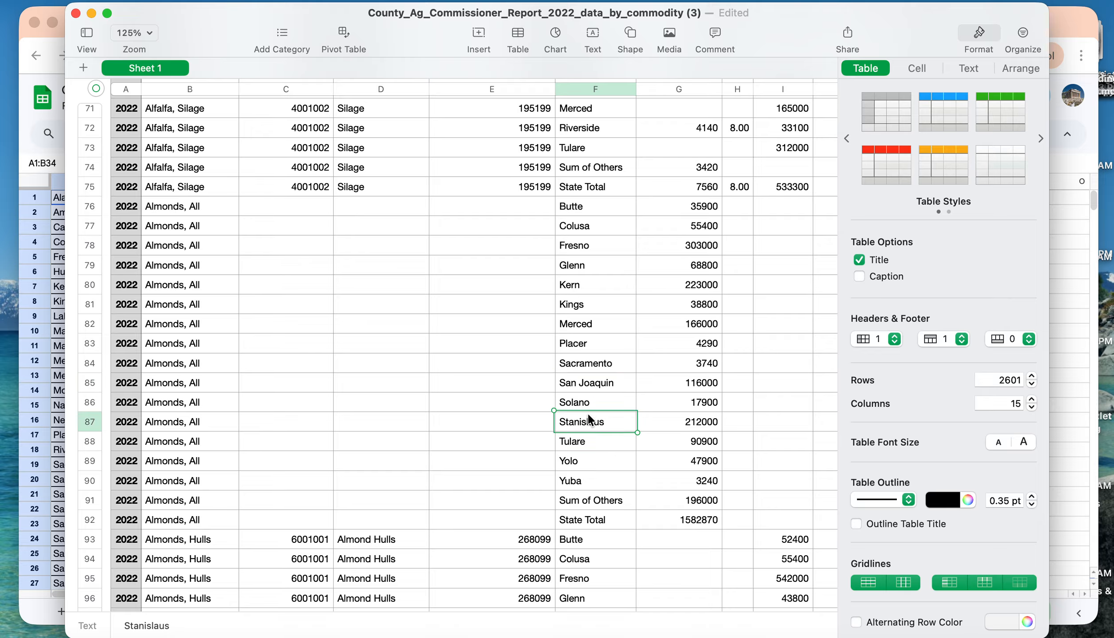
left_click(589, 441)
left_click(592, 480)
left_click(607, 459)
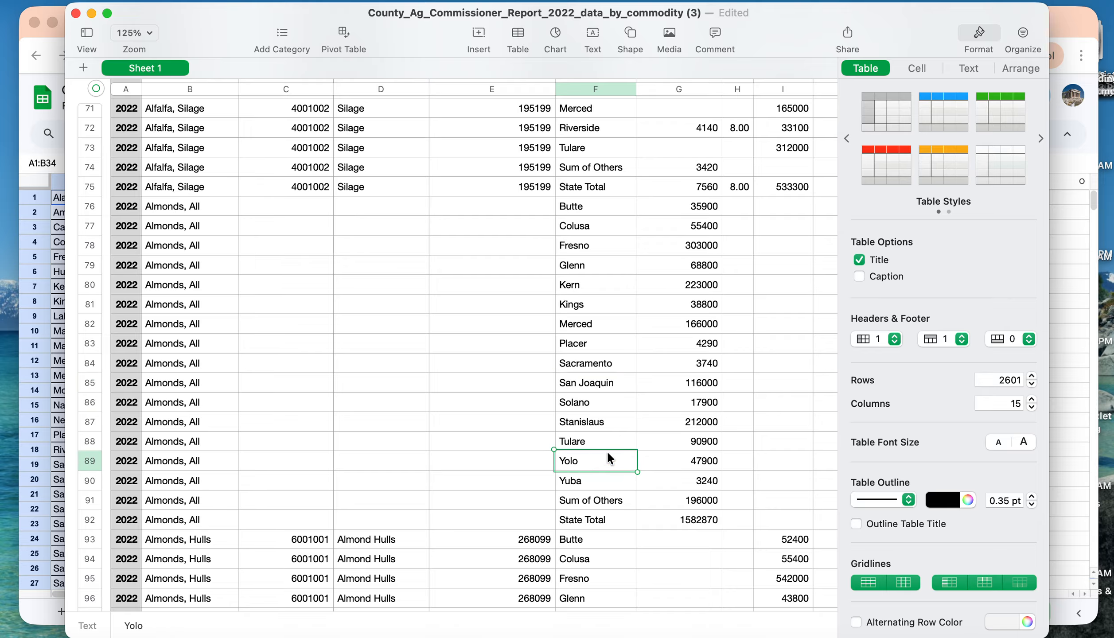
left_click(684, 460)
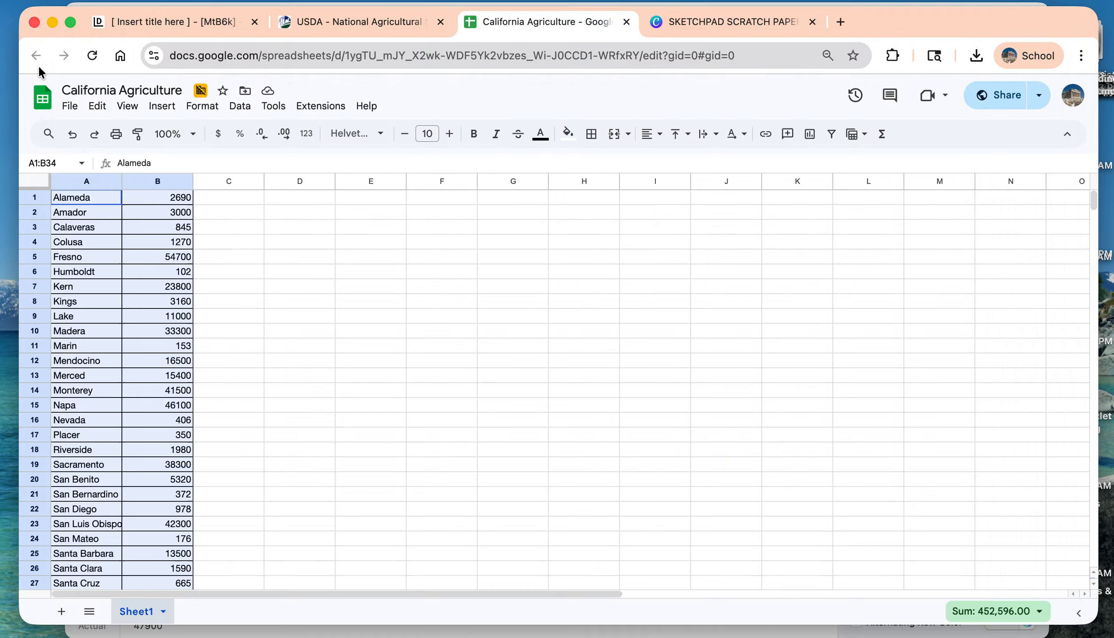
Step: In the California Agriculture Google Sheet, review the wine grape and almond acreage columns and copy the anyone-with-the-link sharing link
left_click(38, 67)
left_click(93, 57)
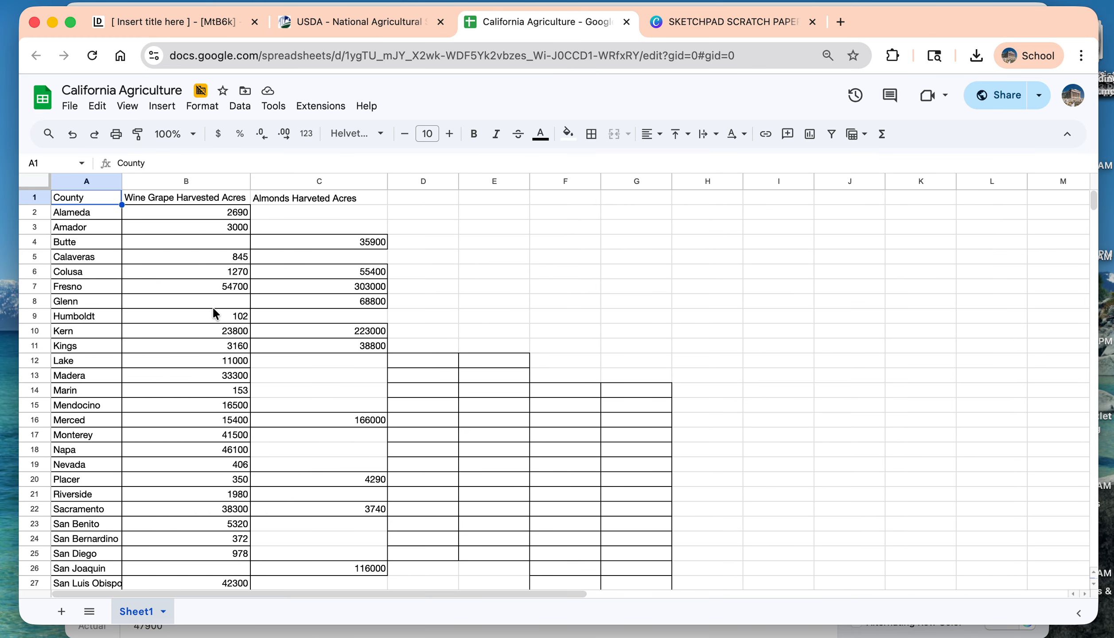
left_click(304, 199)
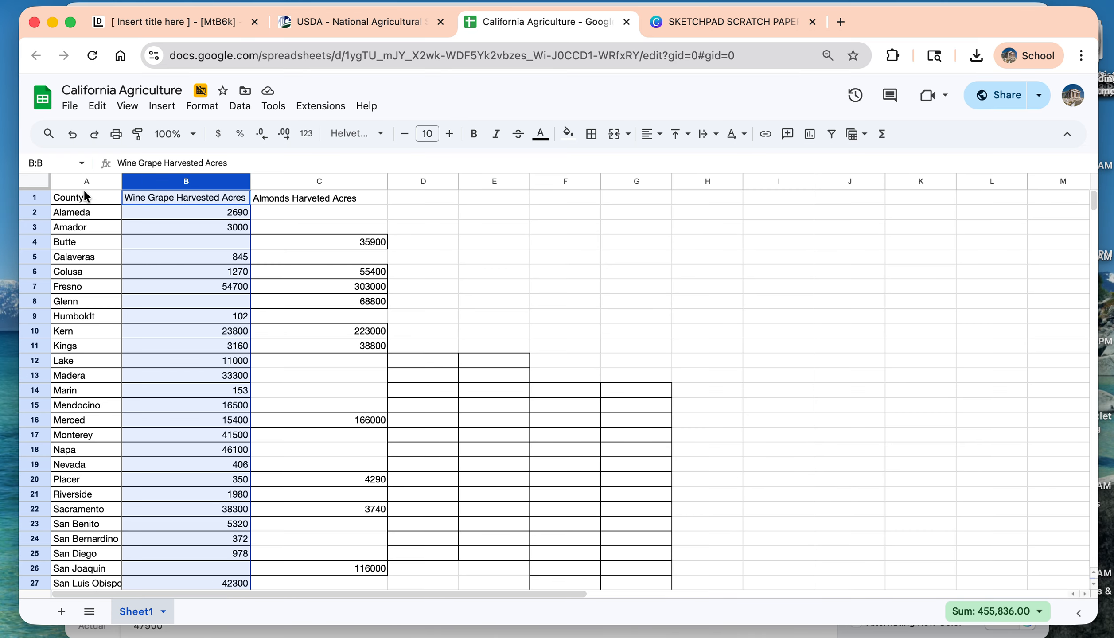
left_click(1002, 94)
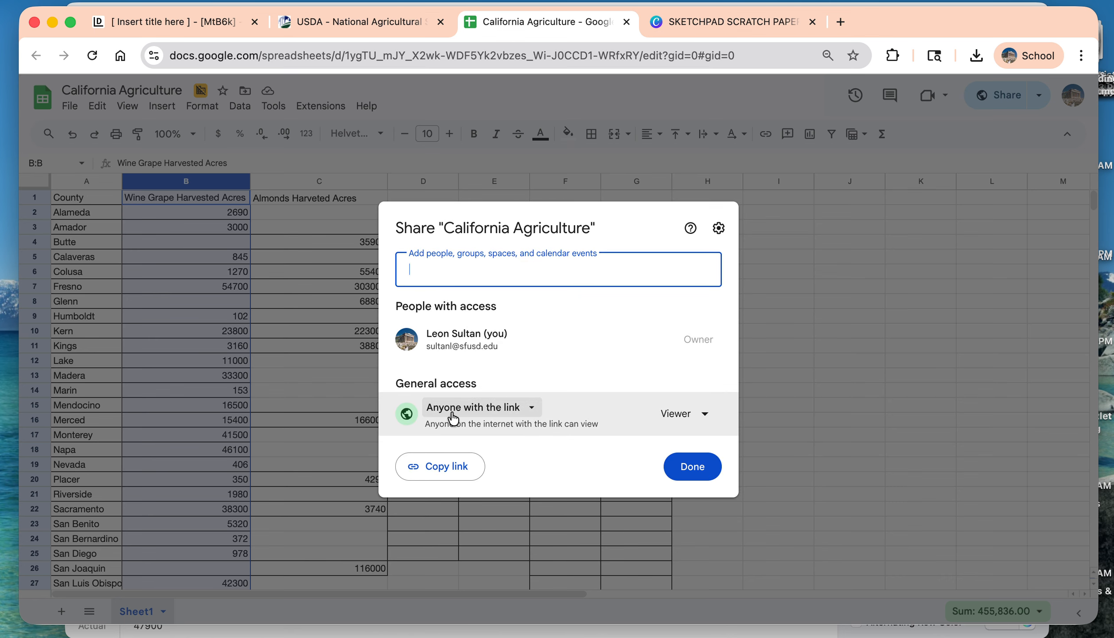
left_click(448, 465)
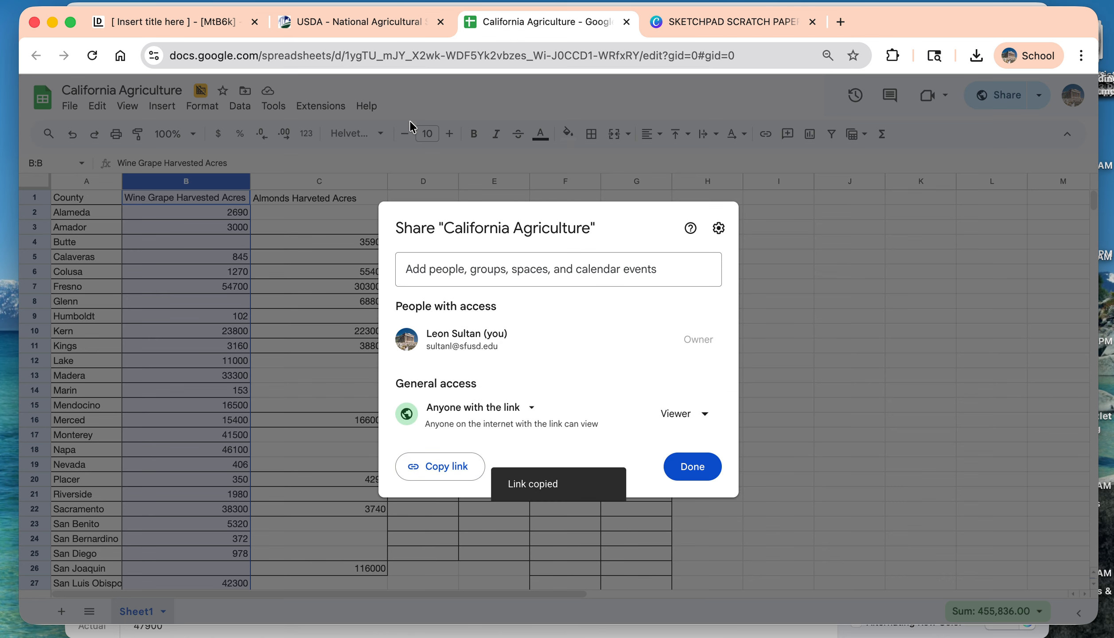
Step: Switch to the Datawrapper map and connect the Google Sheet as its remote data set using the copied link
left_click(212, 22)
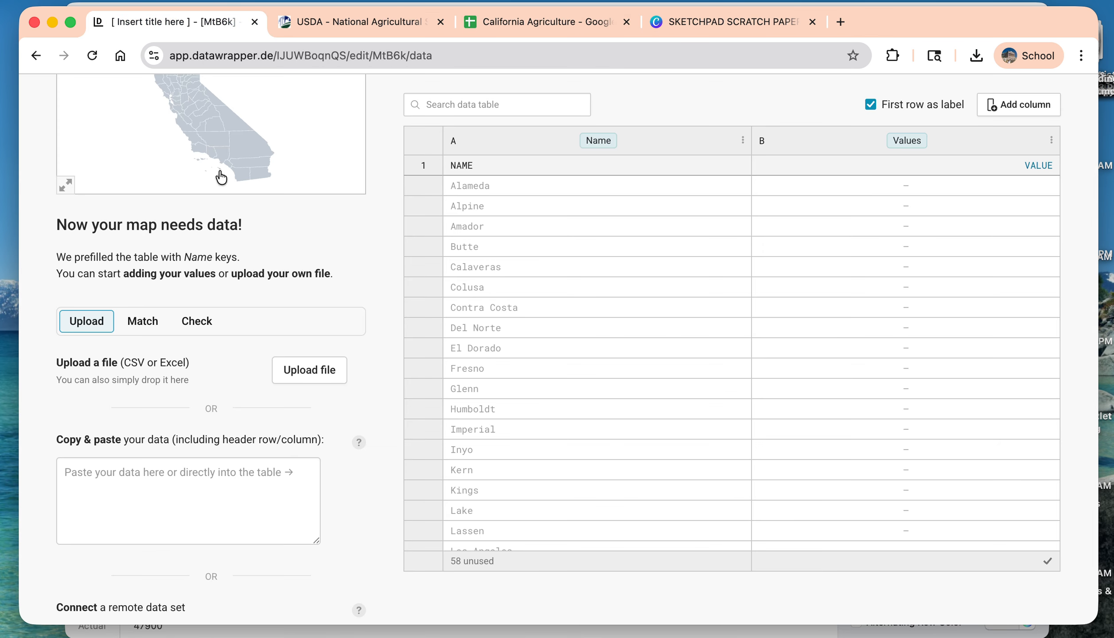
scroll(160, 414, "down", 3)
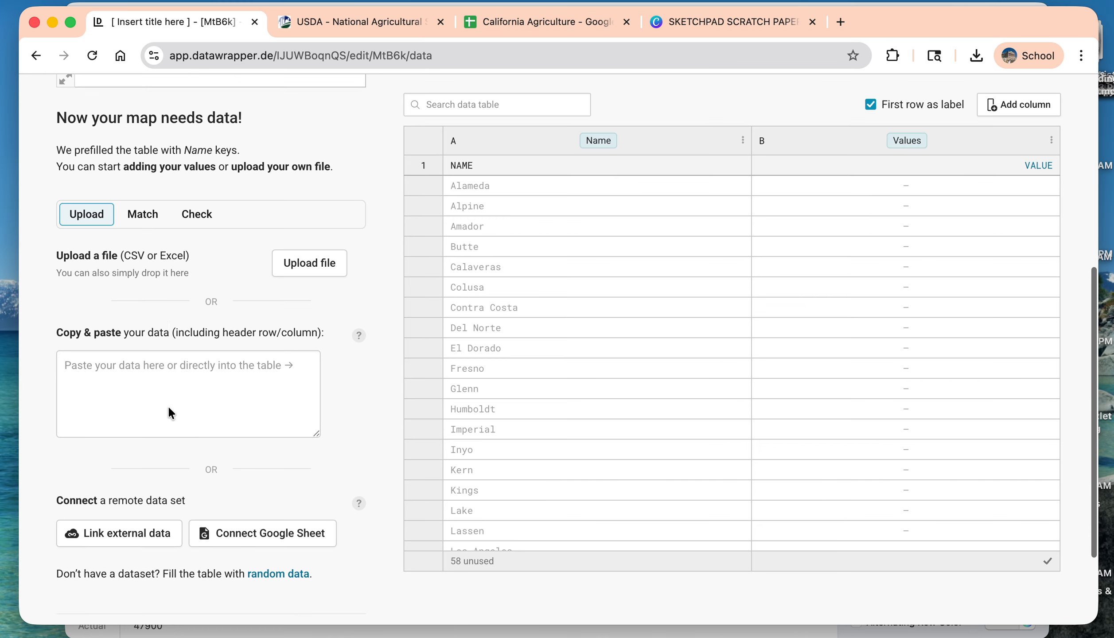
scroll(169, 412, "down", 3)
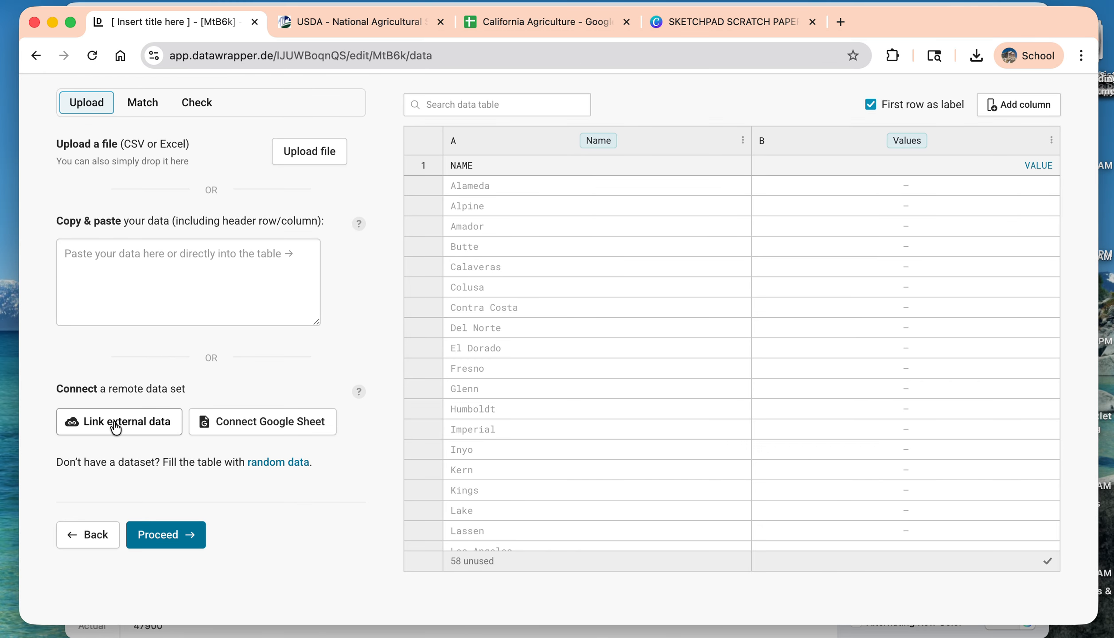
left_click(223, 427)
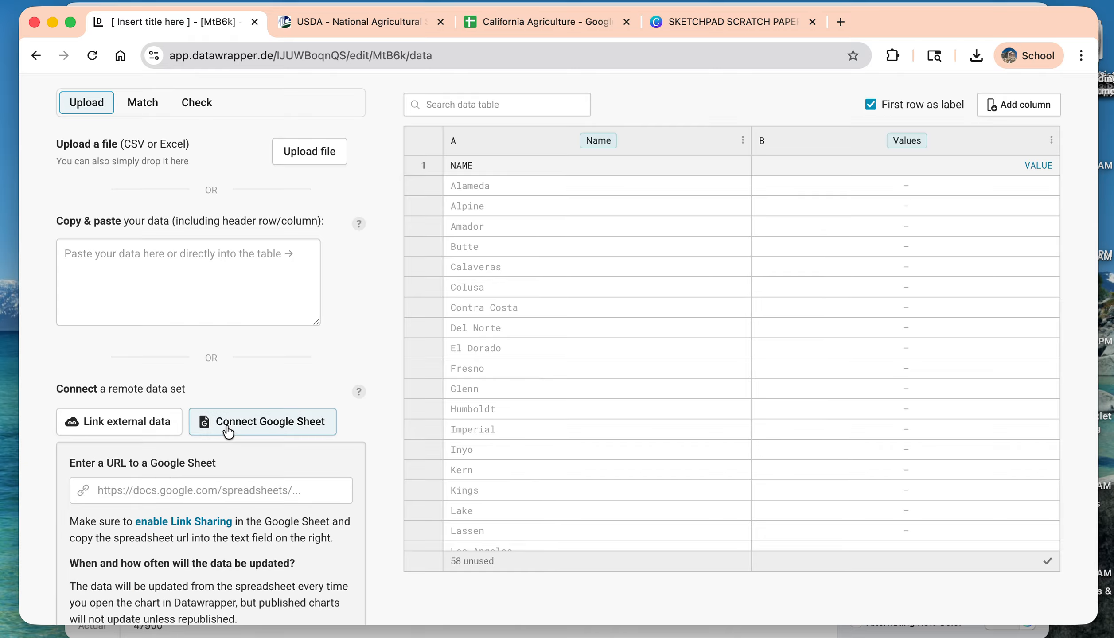
left_click(202, 485)
key("super+v")
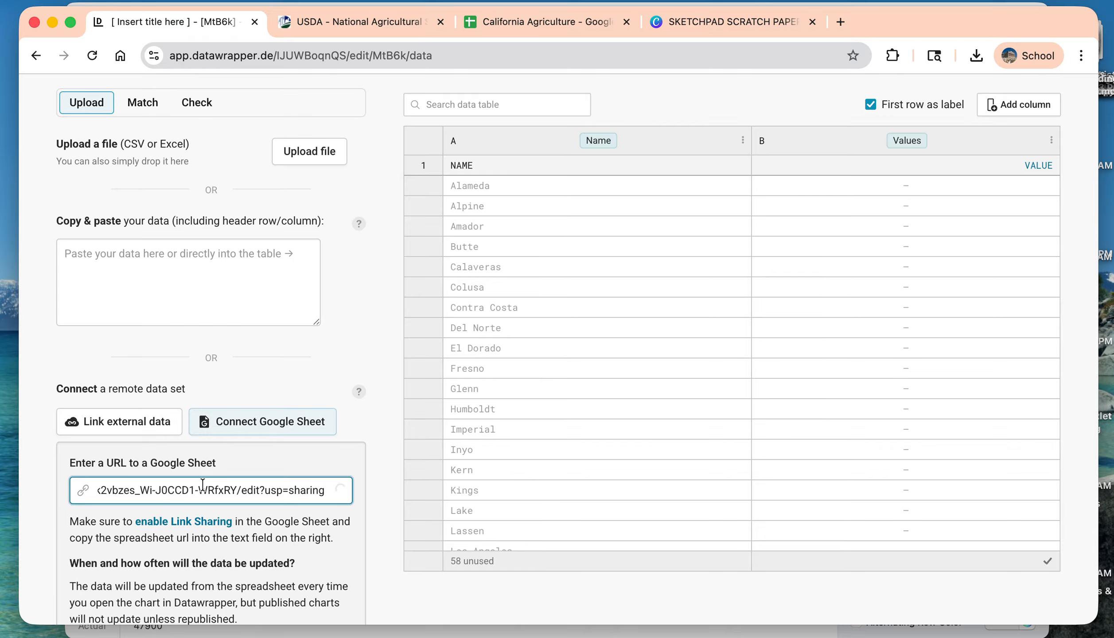
scroll(209, 483, "down", 4)
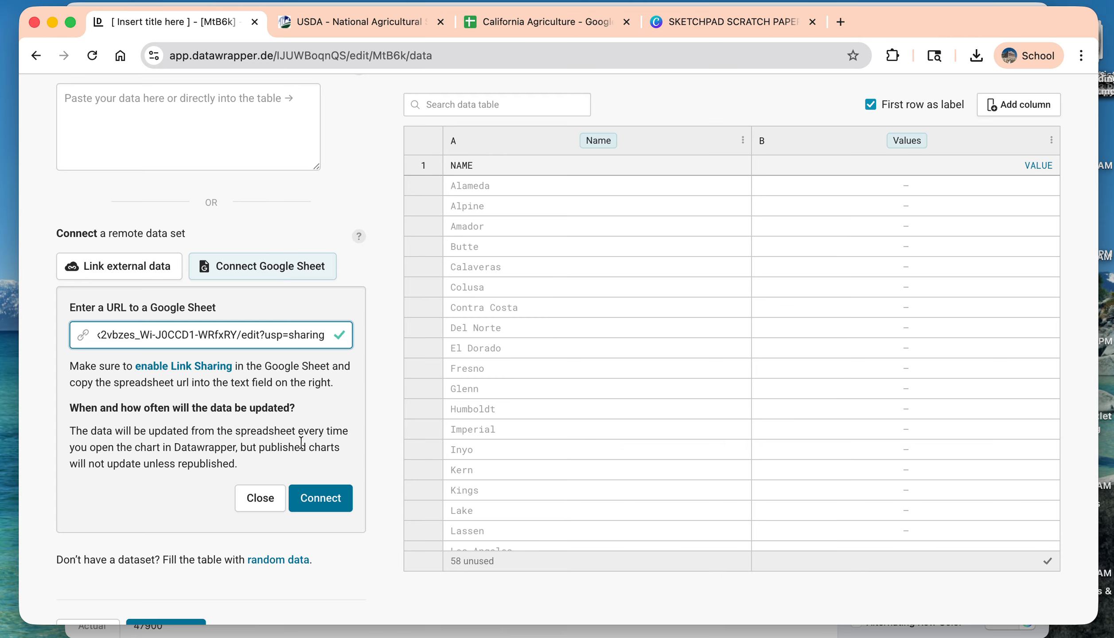
left_click(317, 503)
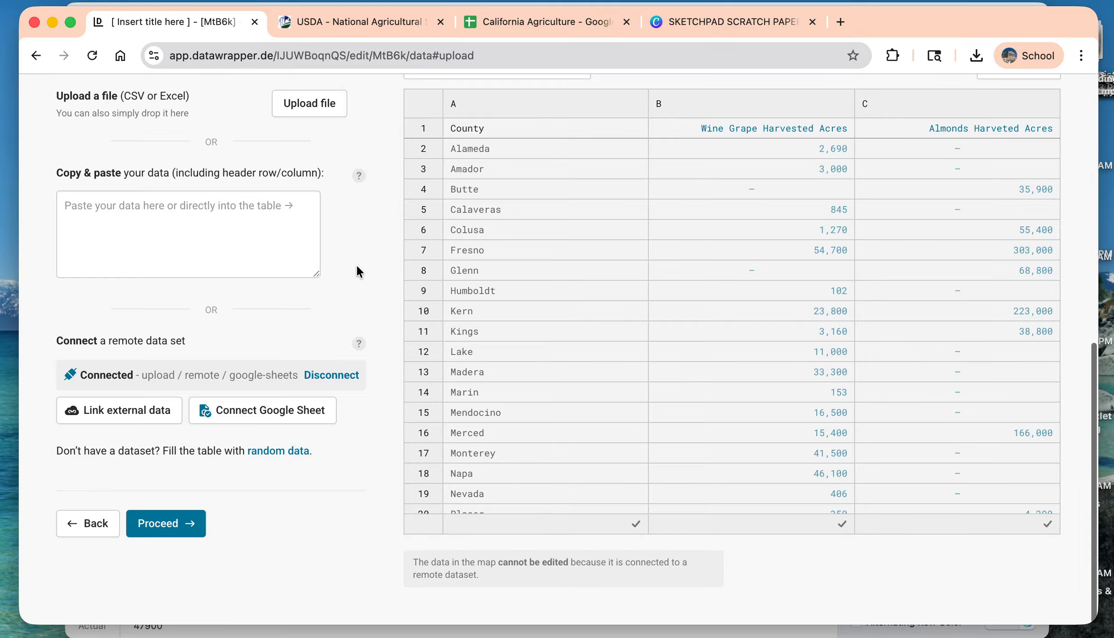
Step: Use the County column for Name and the Wine Grape Harvested Acres column for Values in the map data
scroll(356, 272, "up", 1)
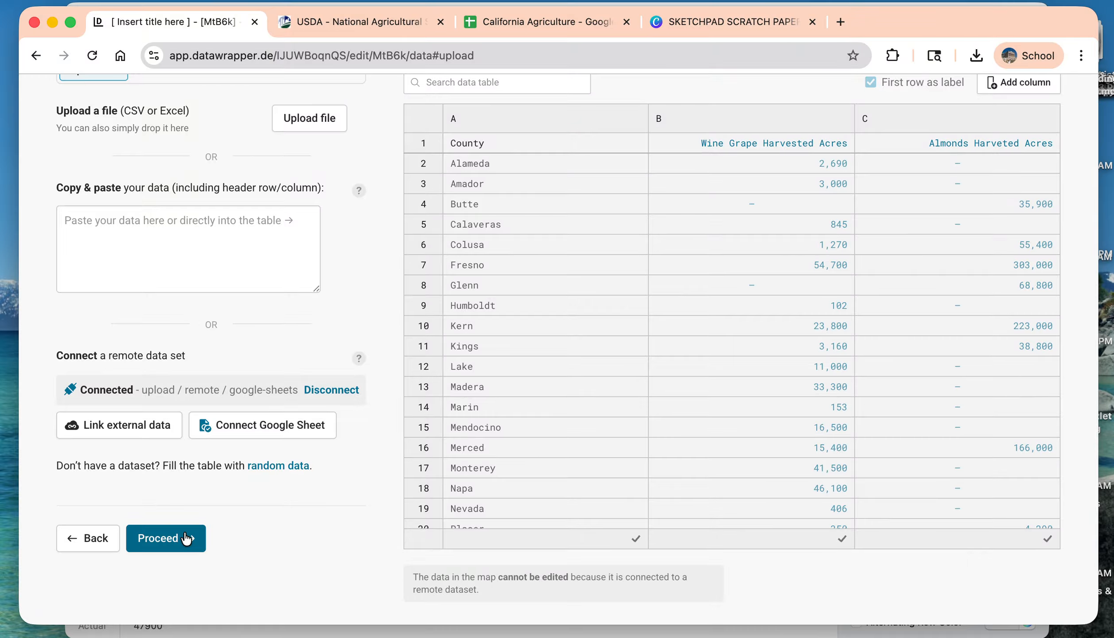
scroll(461, 290, "up", 6)
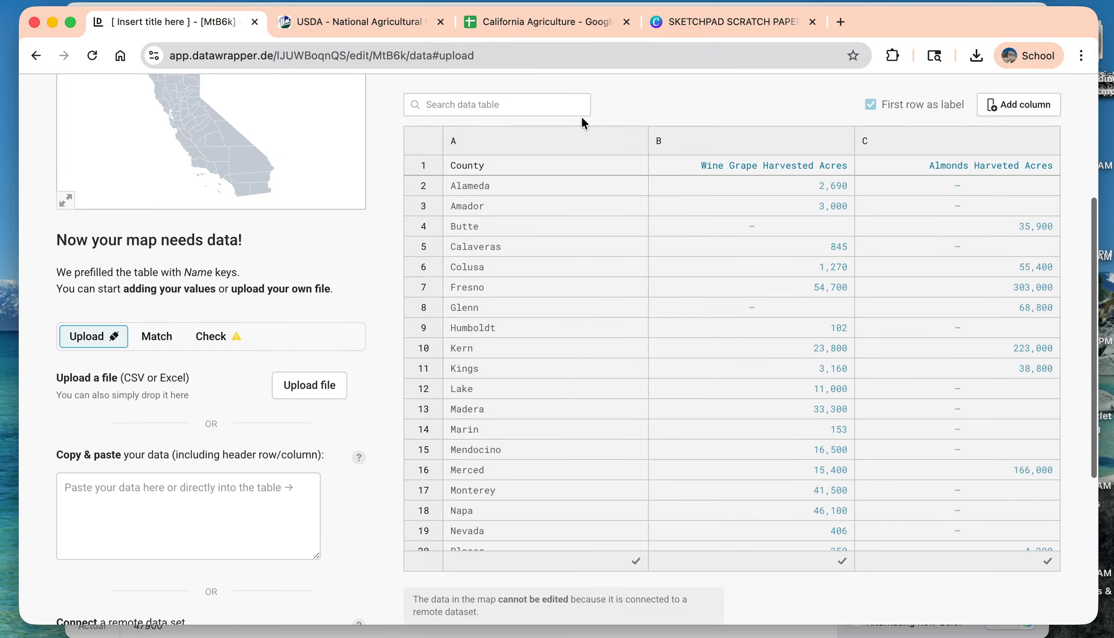
left_click(575, 141)
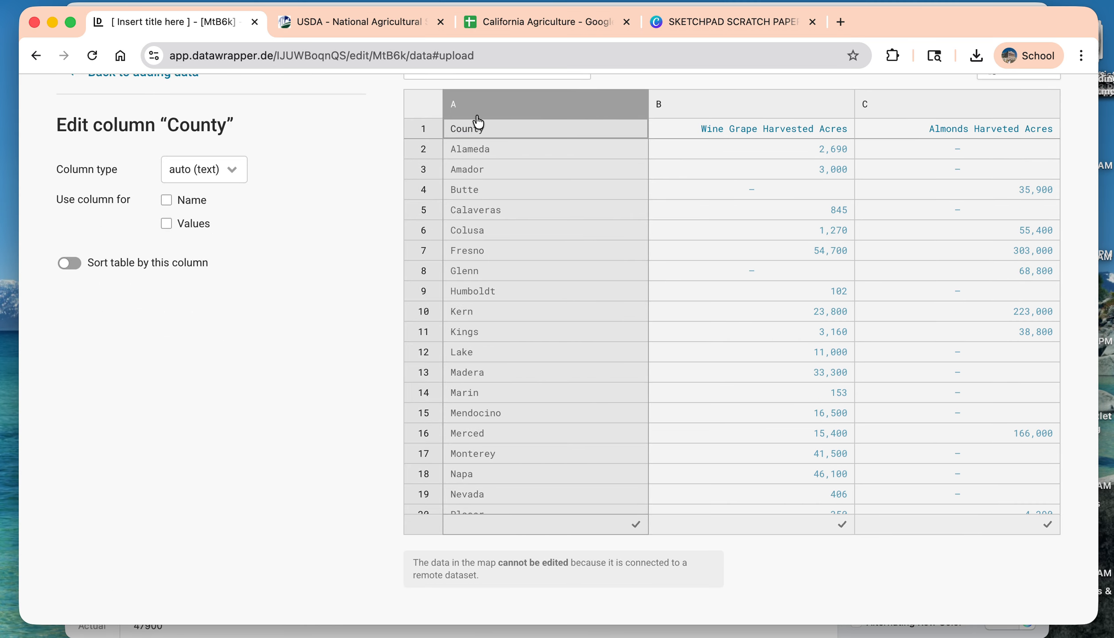
left_click(167, 201)
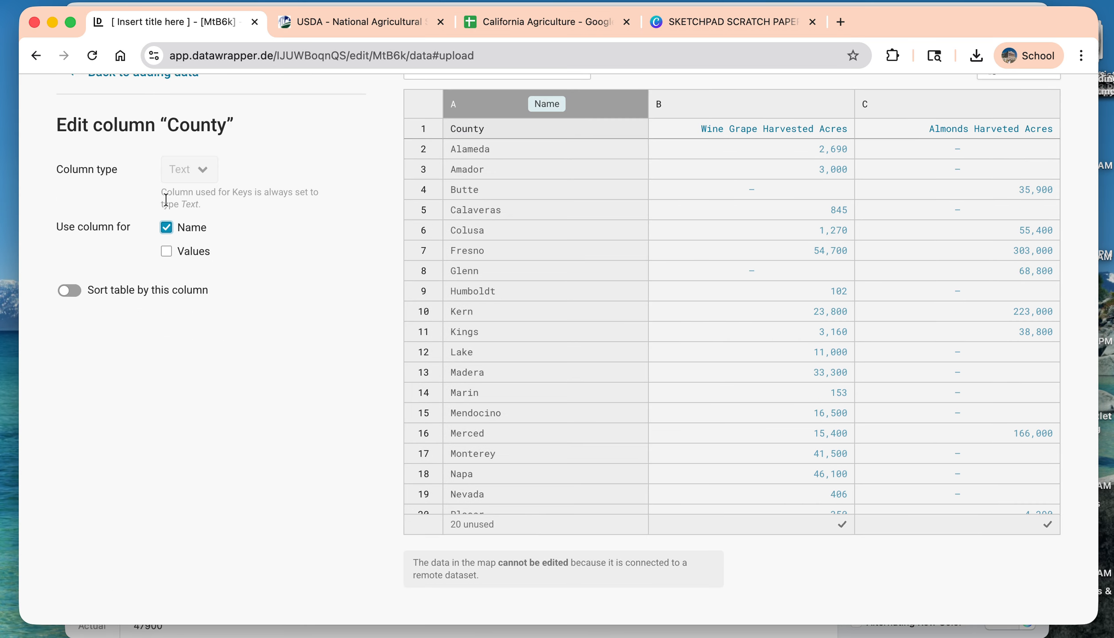
left_click(745, 104)
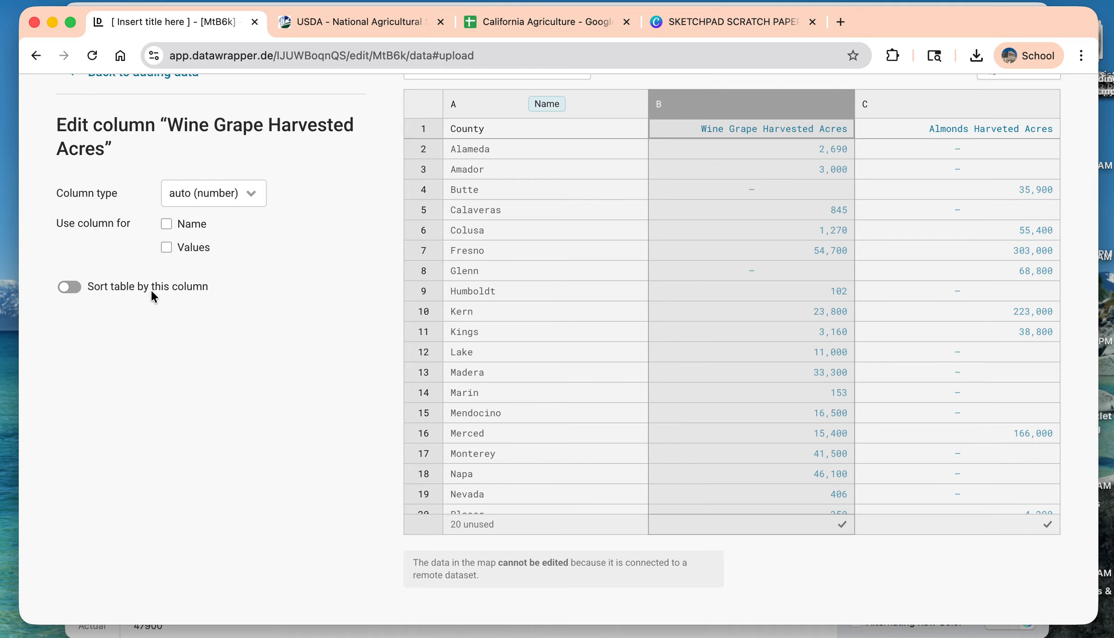
left_click(166, 248)
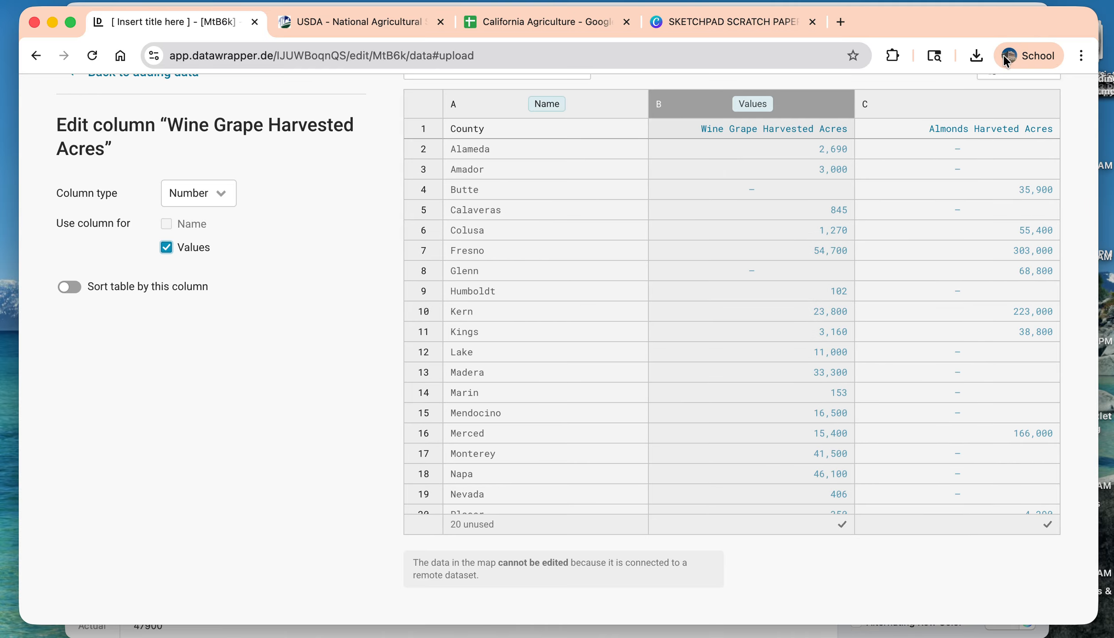
Step: Check the almond acreage column's settings, go on to the Visualize stage and look over the map's color and legend options
left_click(921, 106)
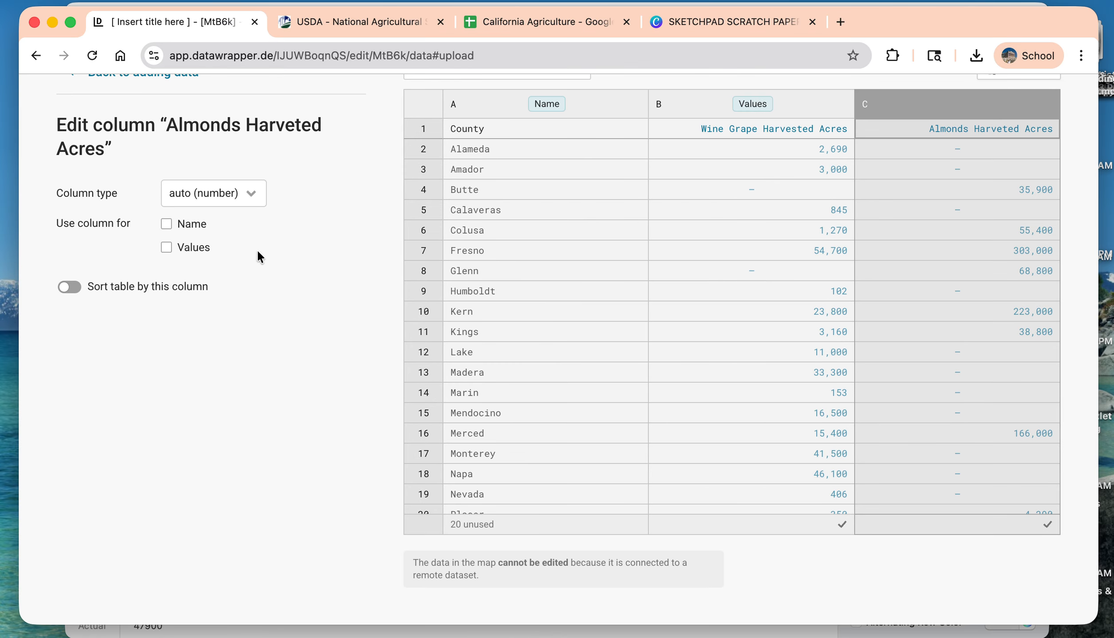
scroll(270, 252, "up", 5)
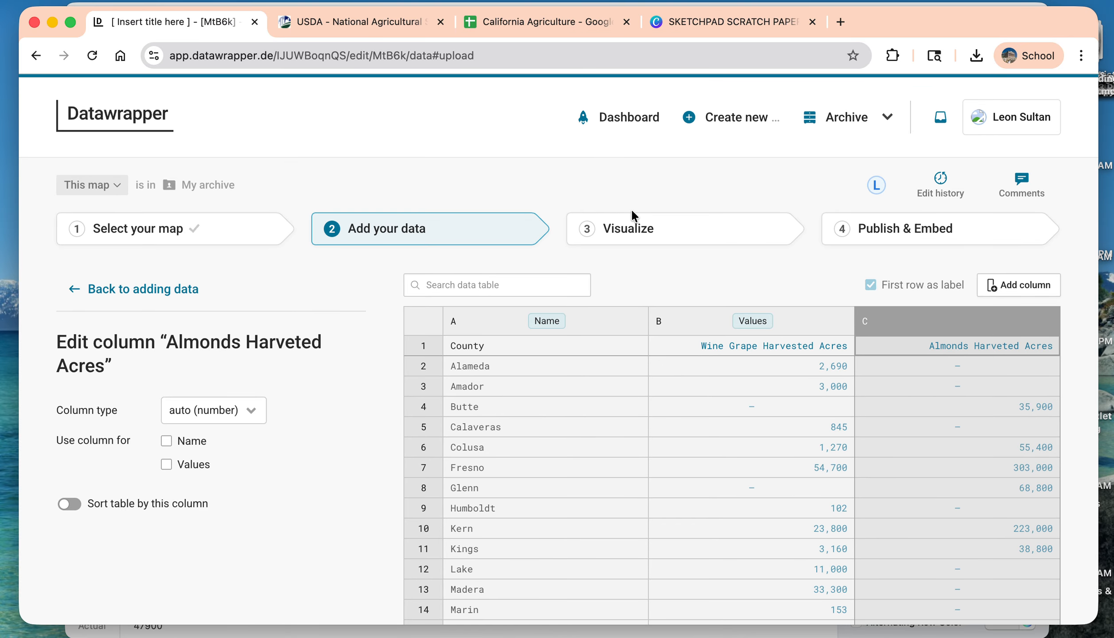
left_click(627, 229)
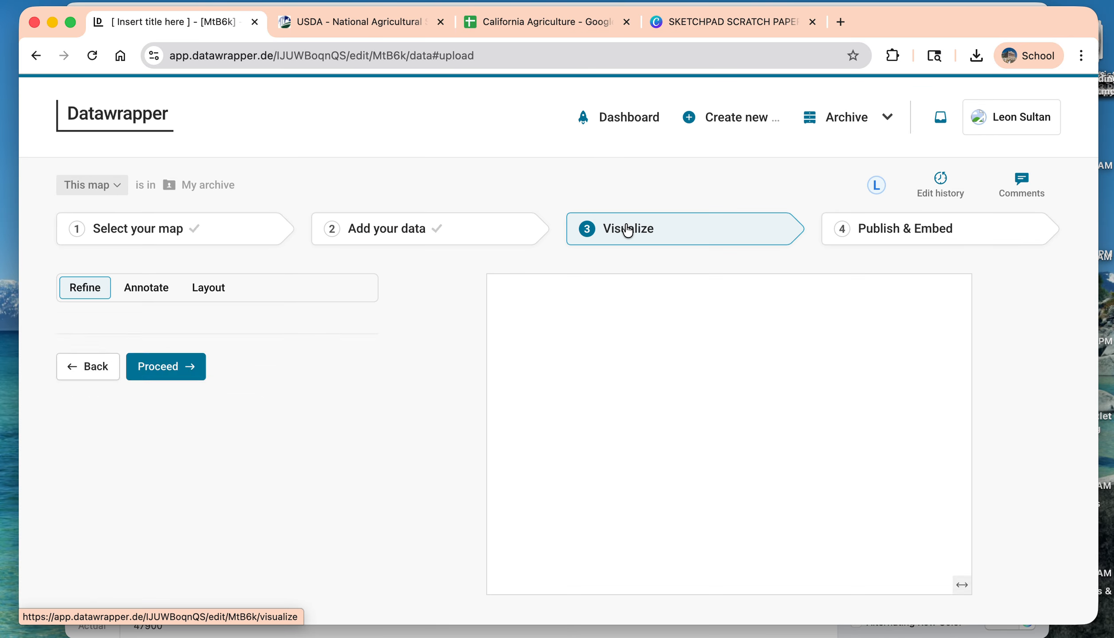
scroll(287, 389, "down", 8)
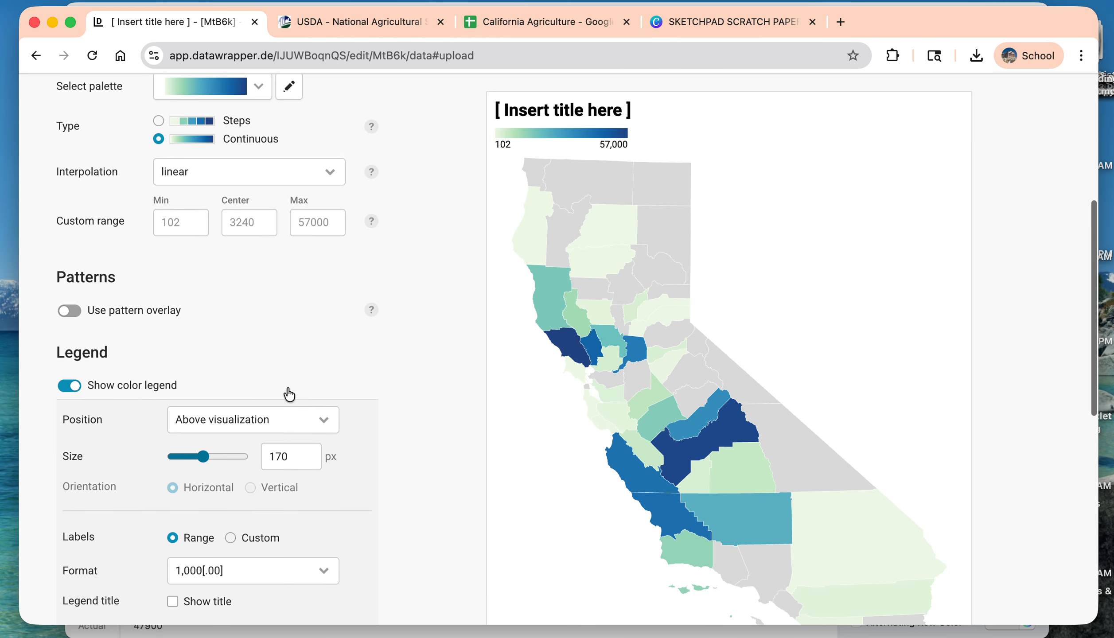
Step: Show the palette's color stops, compare two palettes on the map and apply the pale yellow to dark purple one
scroll(287, 389, "down", 5)
scroll(287, 389, "up", 10)
scroll(287, 389, "down", 1)
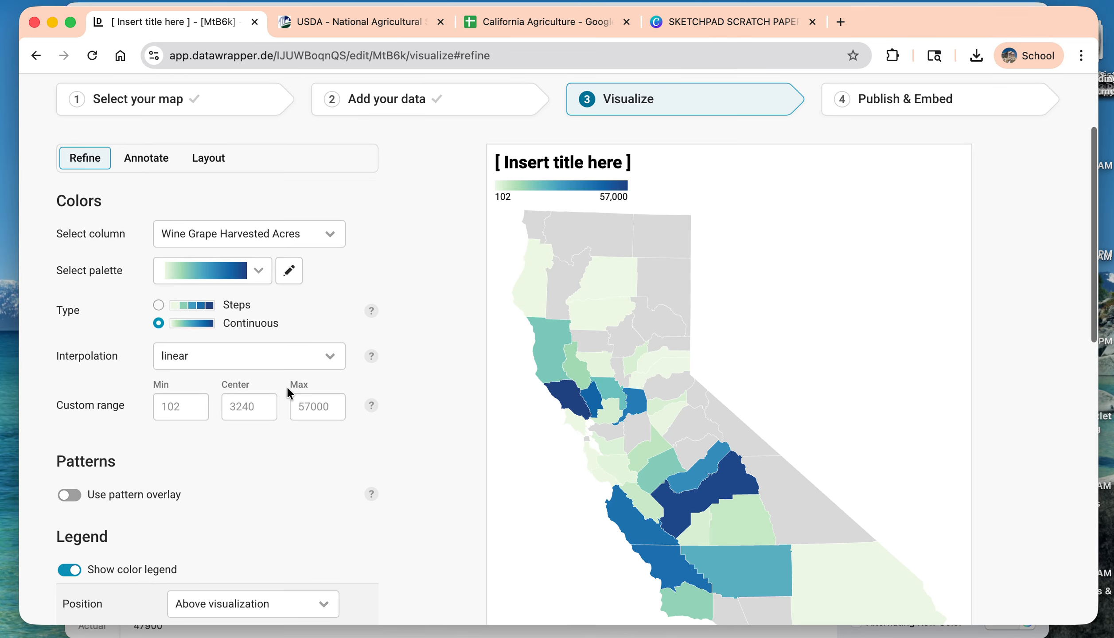
scroll(287, 389, "up", 3)
scroll(288, 394, "down", 2)
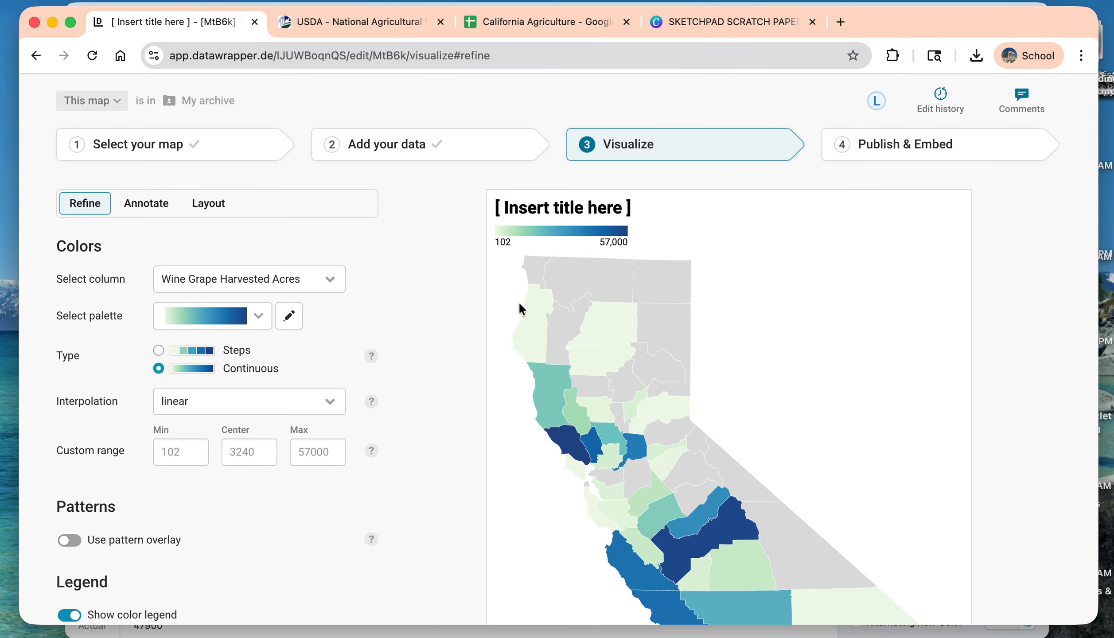
left_click(289, 316)
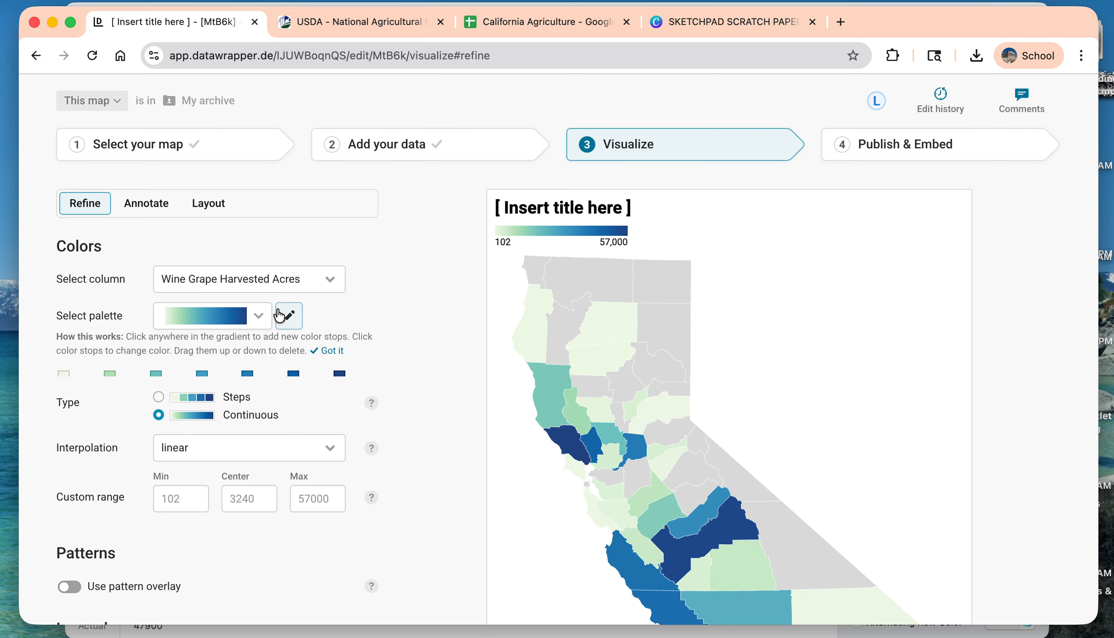
left_click(261, 317)
left_click(230, 380)
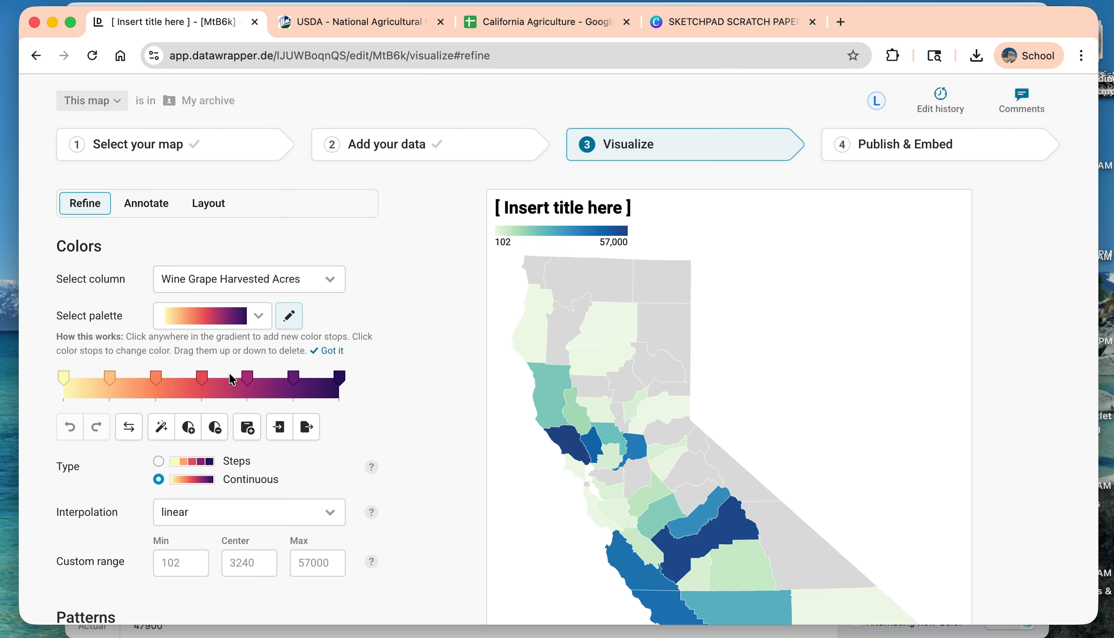
left_click(258, 315)
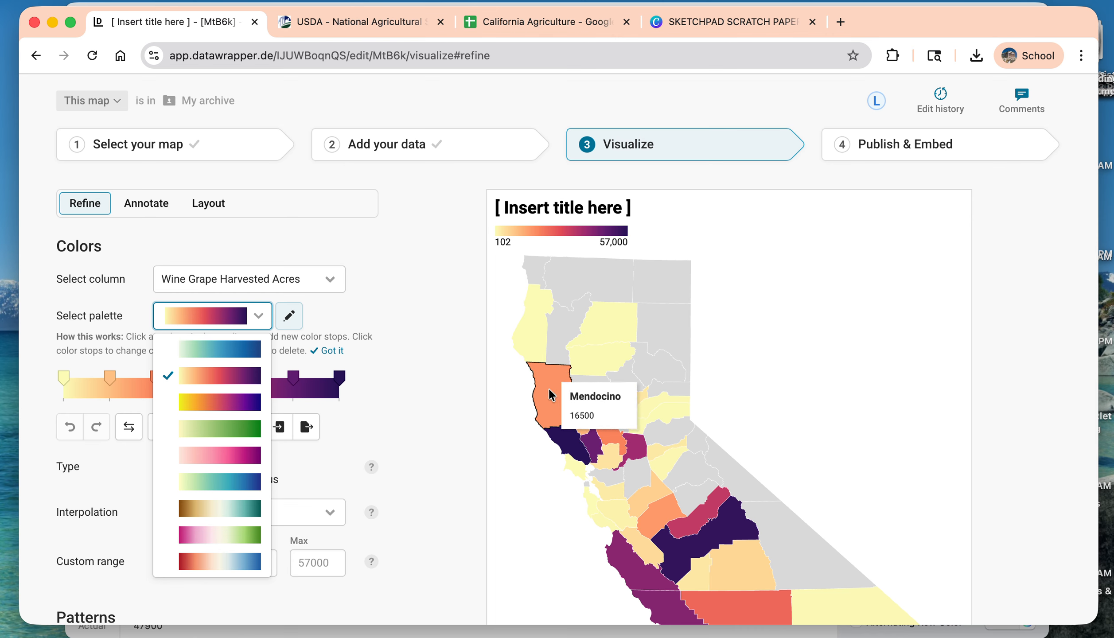
left_click(247, 401)
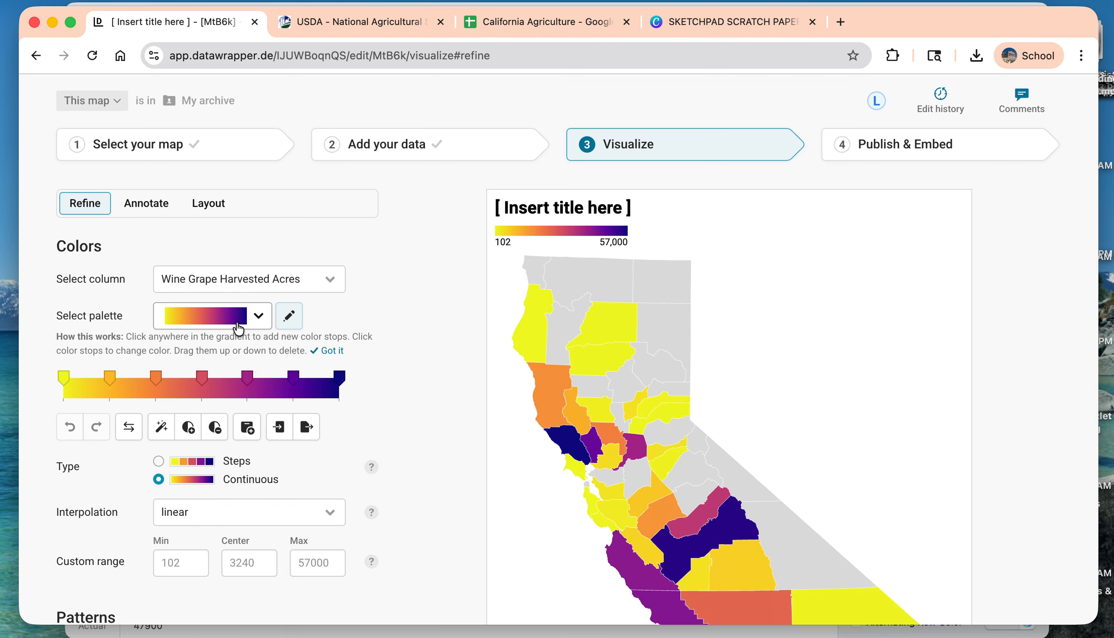
left_click(250, 316)
left_click(236, 378)
Step: Switch the map's color scale from continuous to 10 steps, divided by Natural breaks (Jenks)
scroll(419, 352, "down", 10)
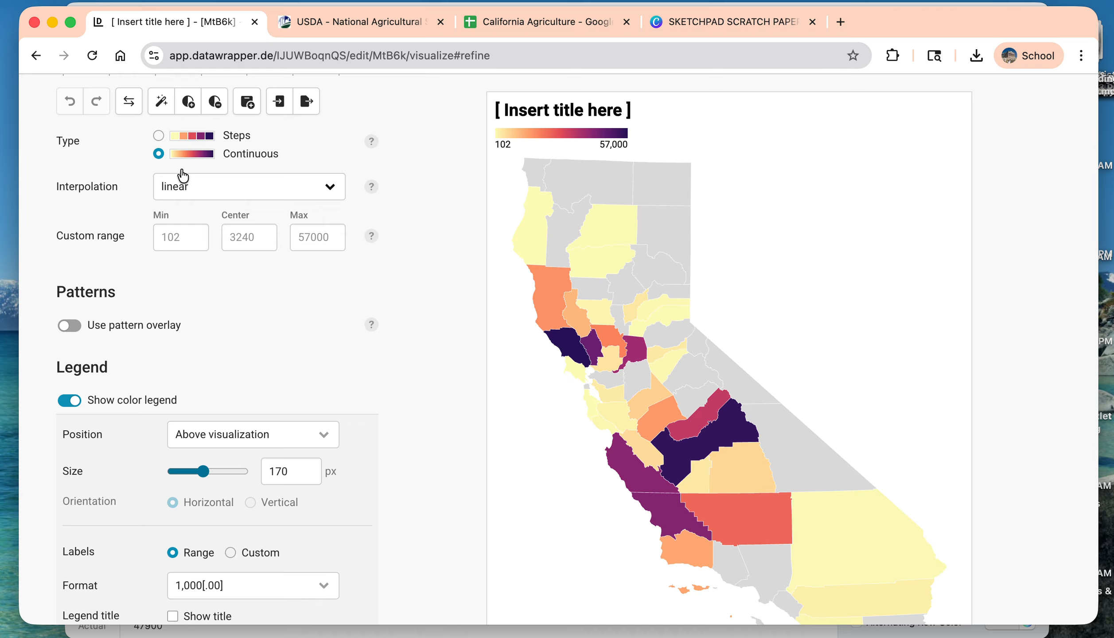
left_click(159, 136)
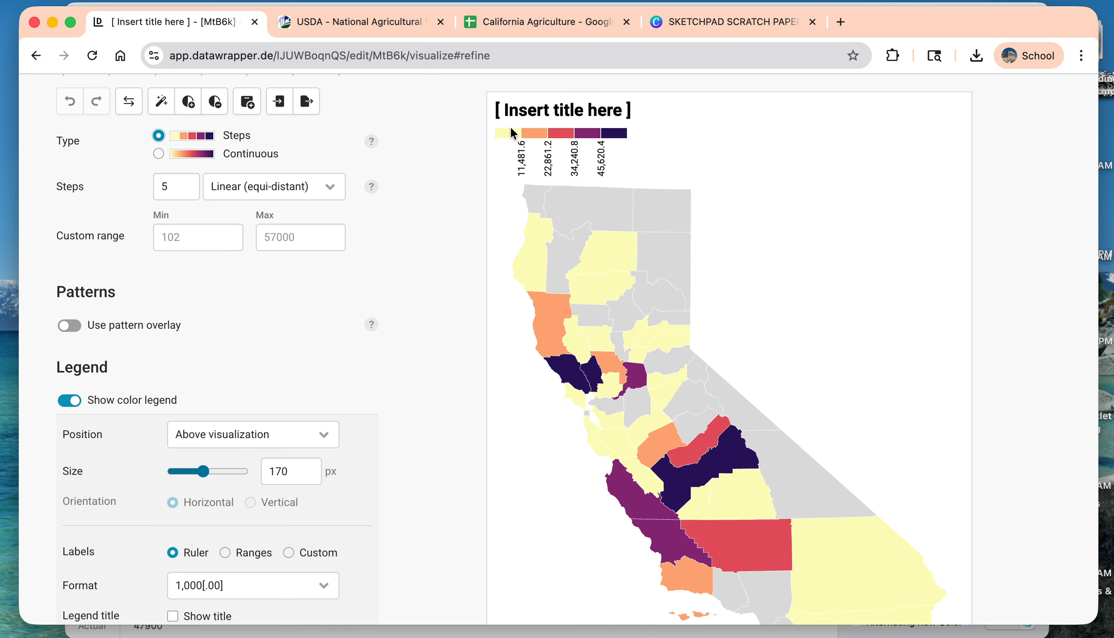
left_click(186, 182)
left_click(186, 182)
left_click(187, 182)
left_click(186, 183)
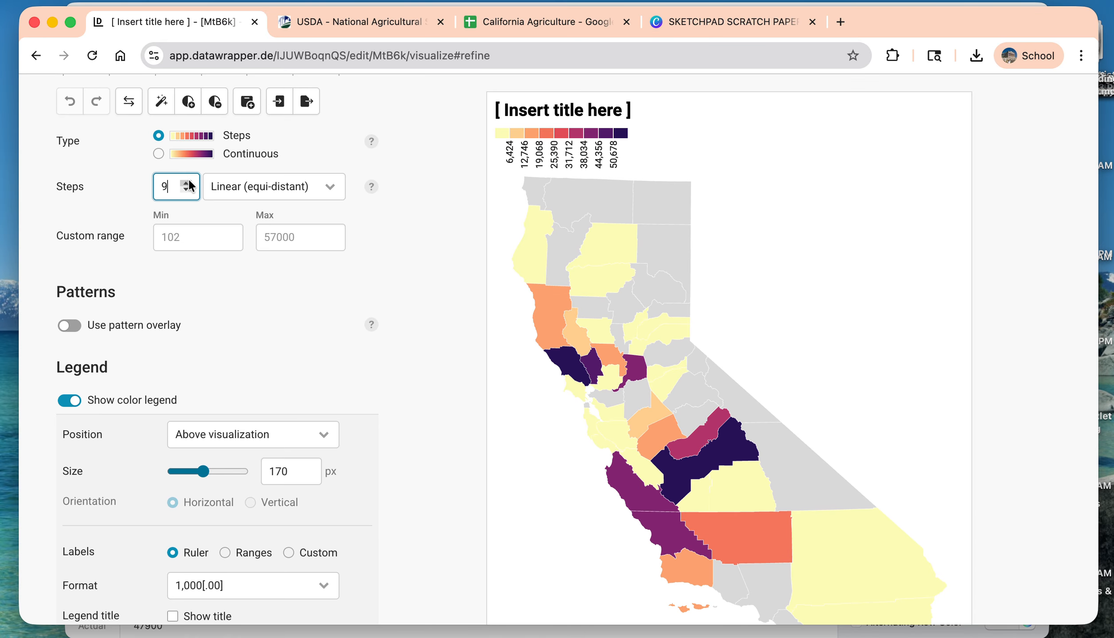
left_click(187, 183)
left_click(230, 184)
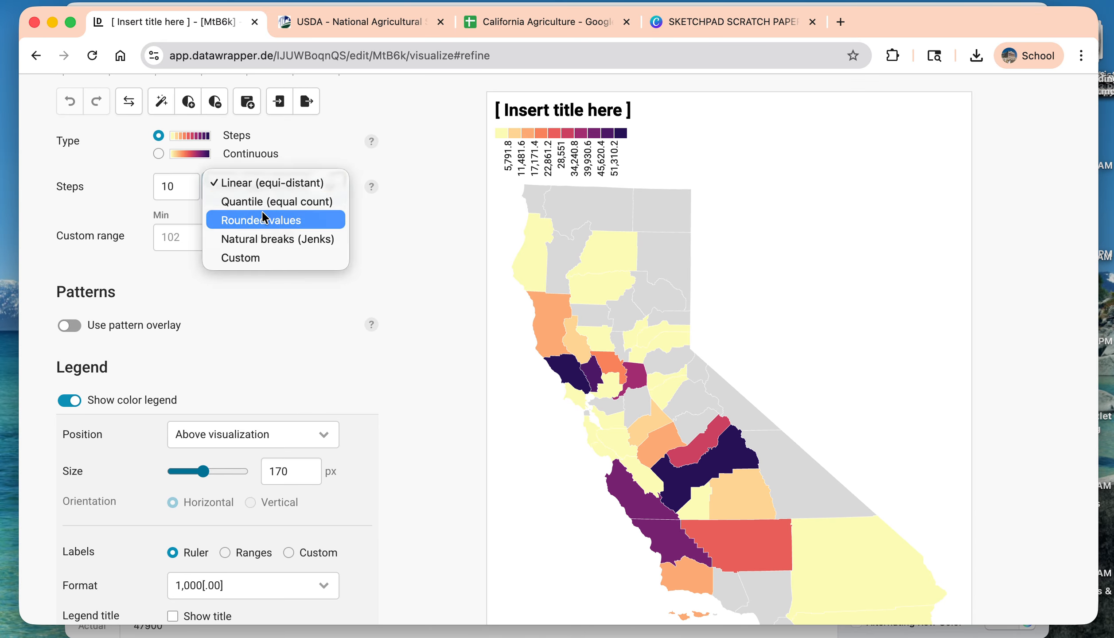
left_click(267, 238)
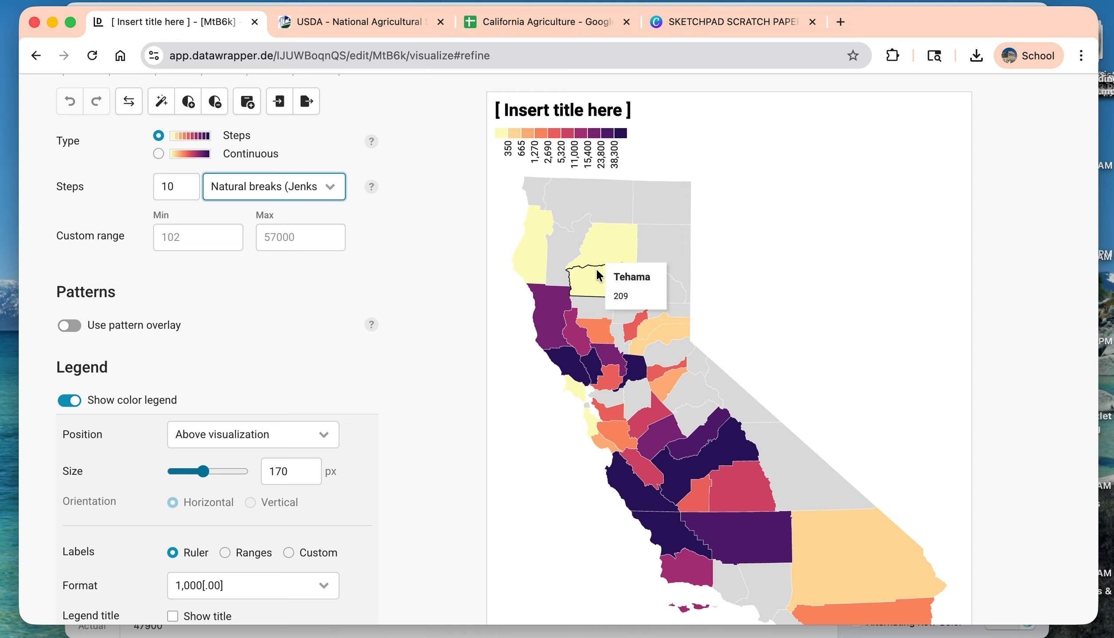
Step: Turn on the pattern overlay and check which data columns it can use
left_click(77, 327)
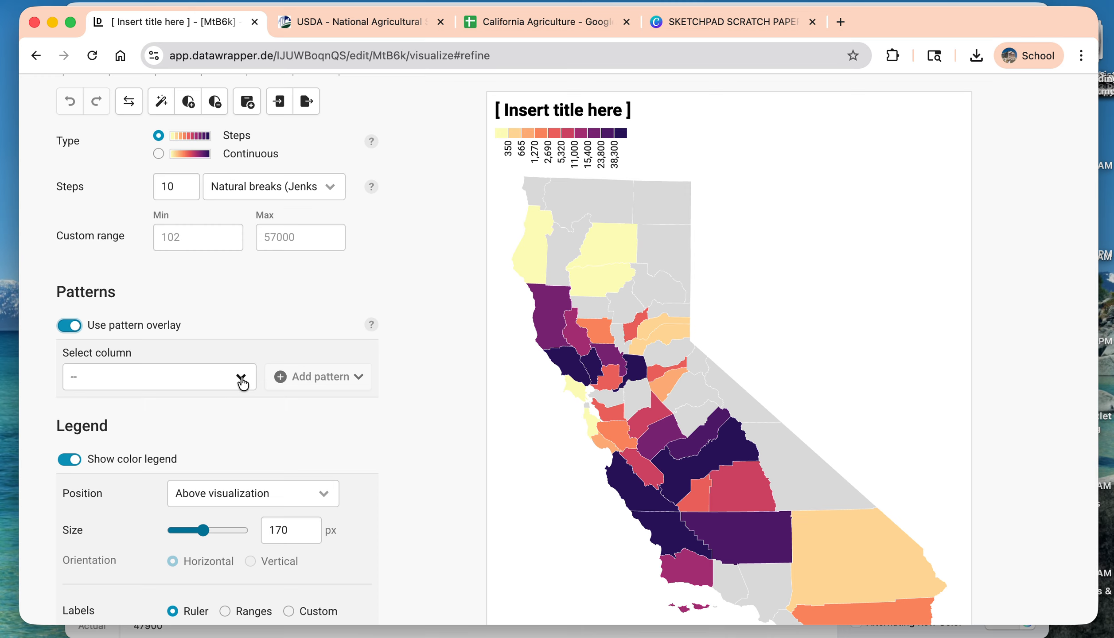
left_click(242, 379)
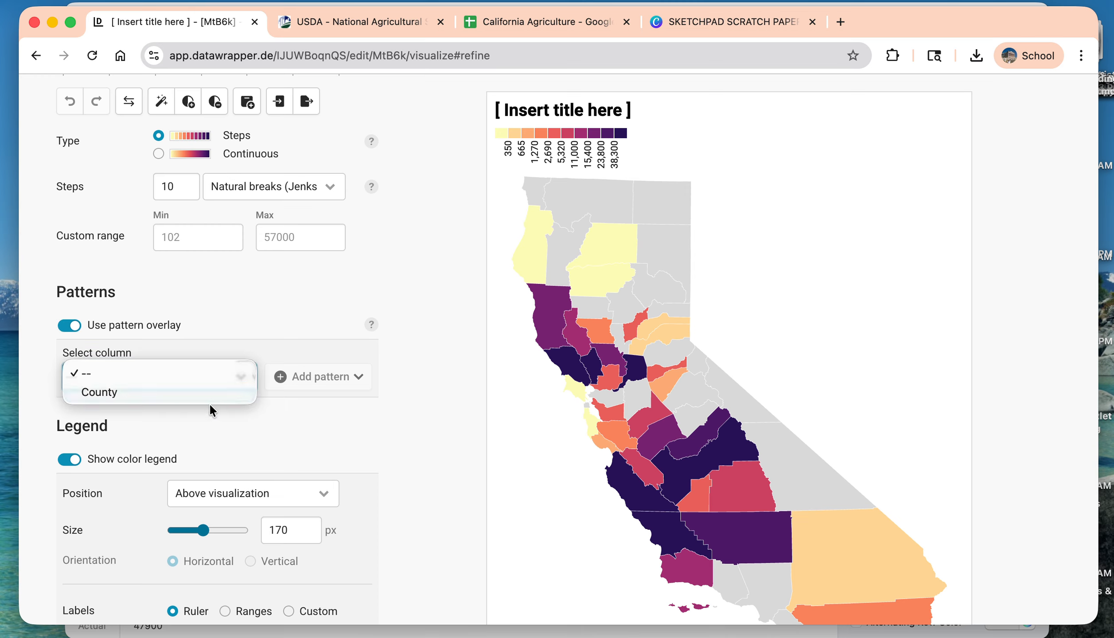
left_click(333, 314)
Step: Return to the data stage and use the Almonds Harveted Acres column for Patterns
scroll(333, 315, "up", 10)
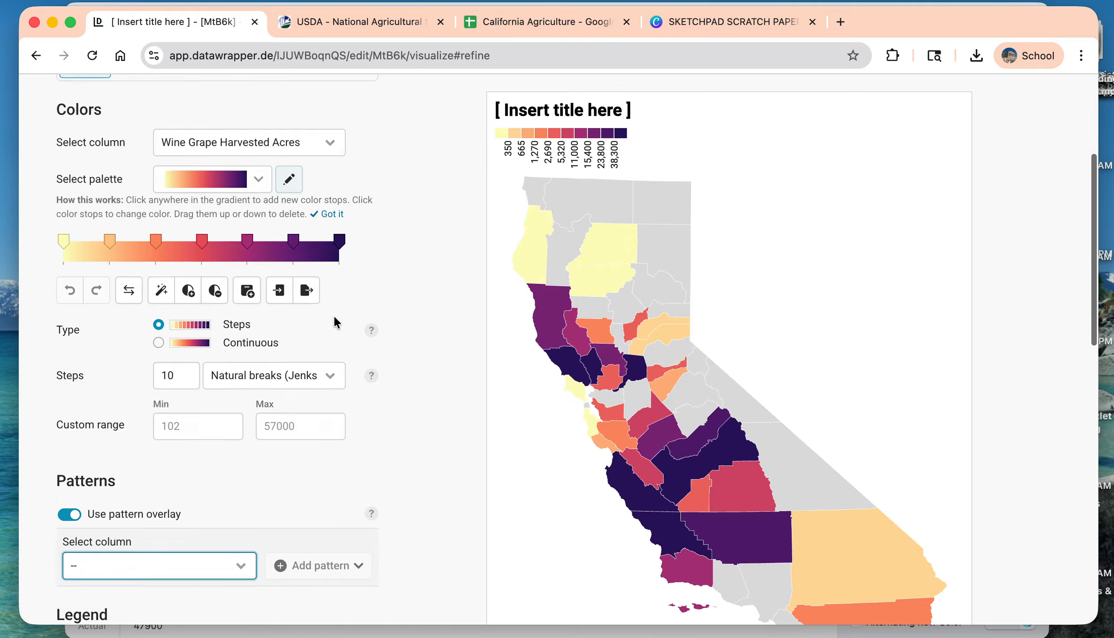
left_click(392, 223)
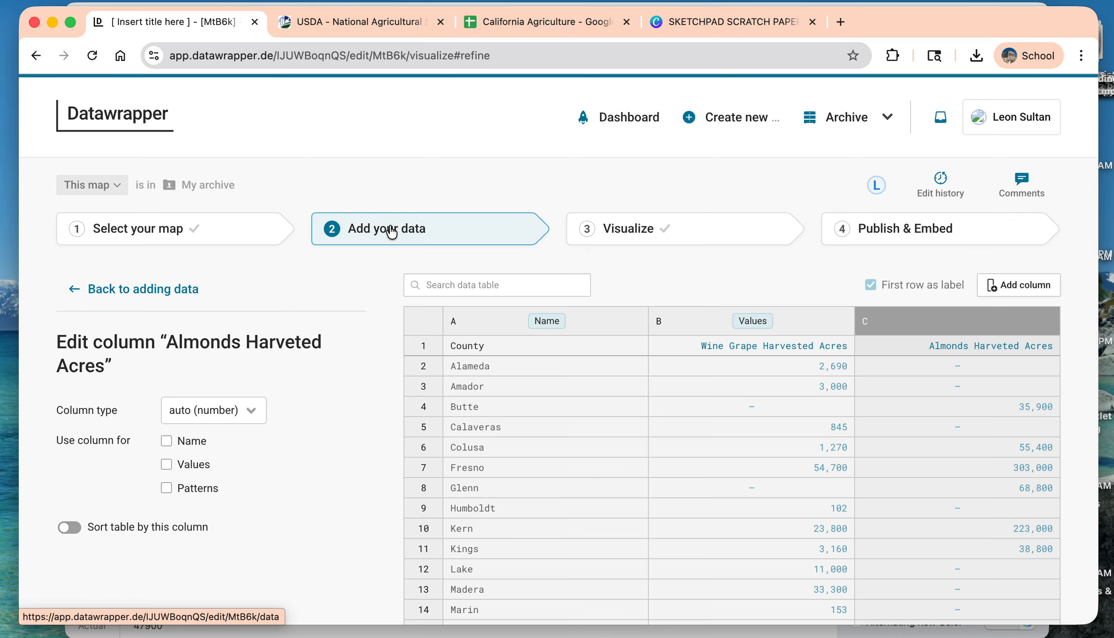
left_click(913, 321)
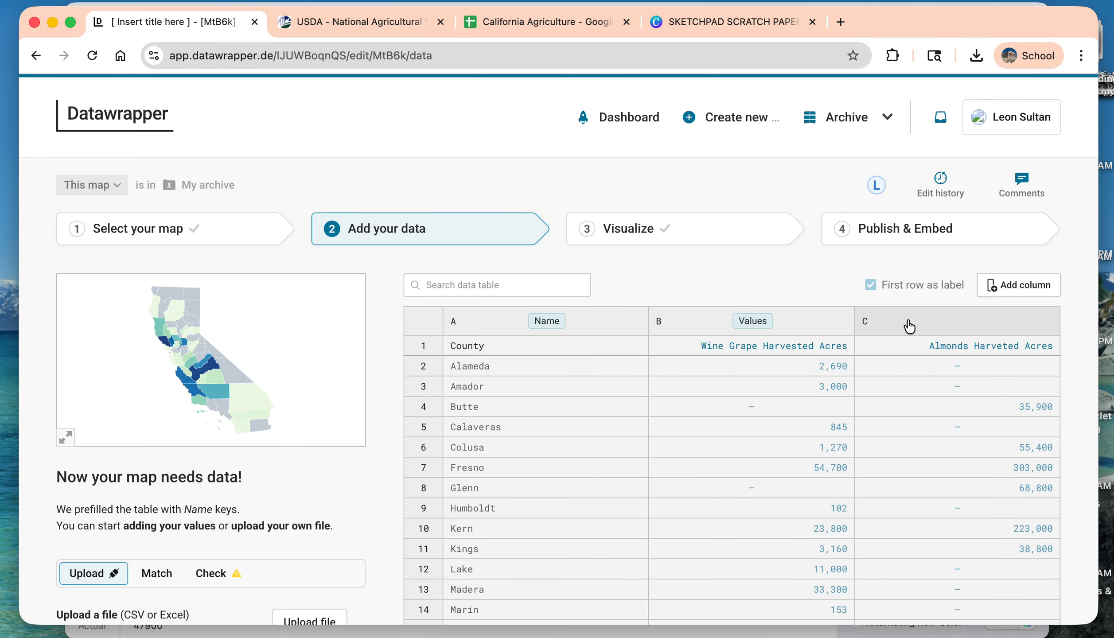
scroll(264, 470, "down", 1)
scroll(264, 470, "down", 4)
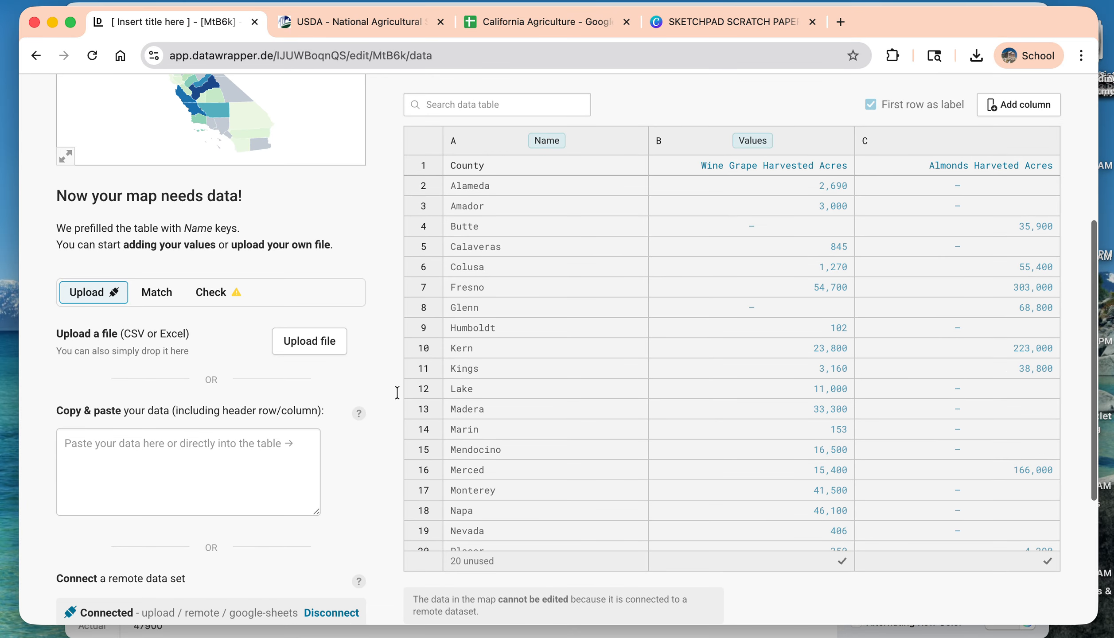
scroll(977, 150, "down", 5)
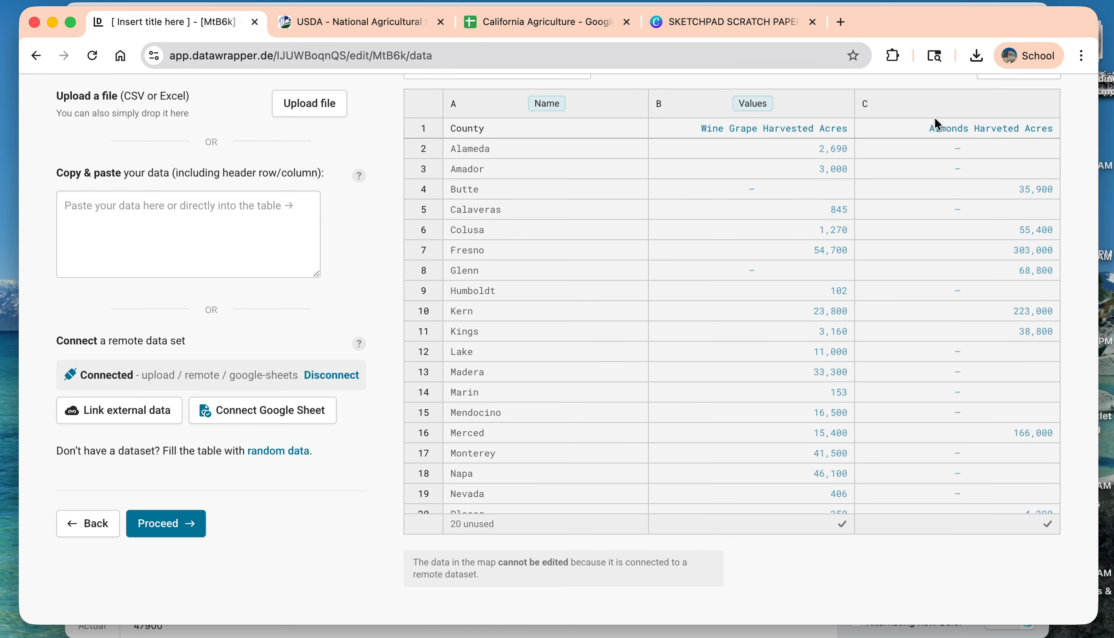
scroll(322, 235, "up", 3)
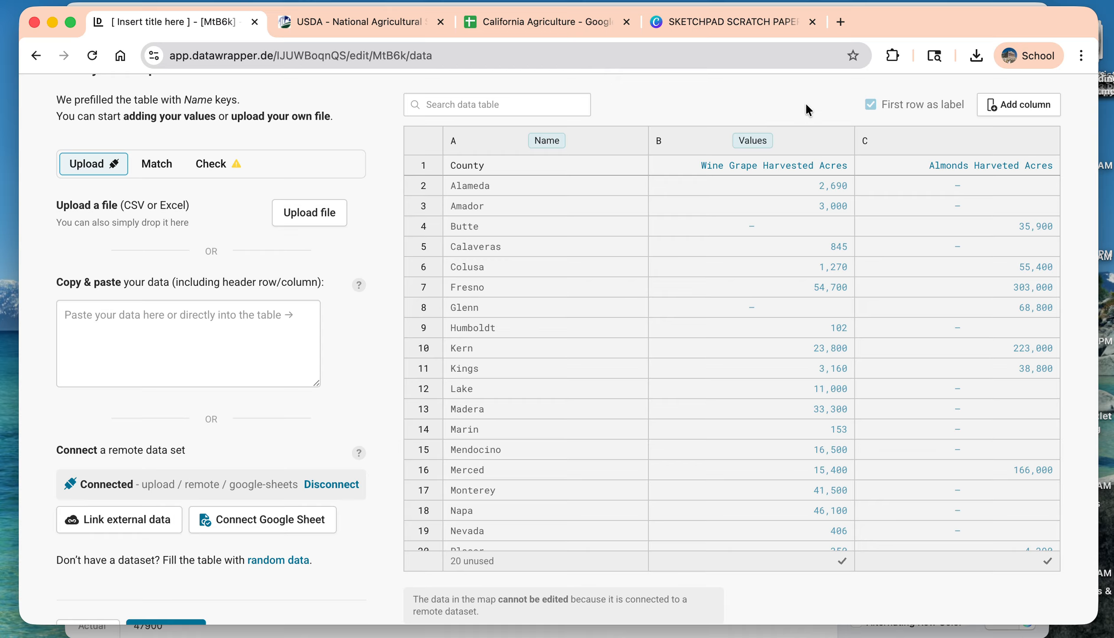
scroll(914, 139, "down", 1)
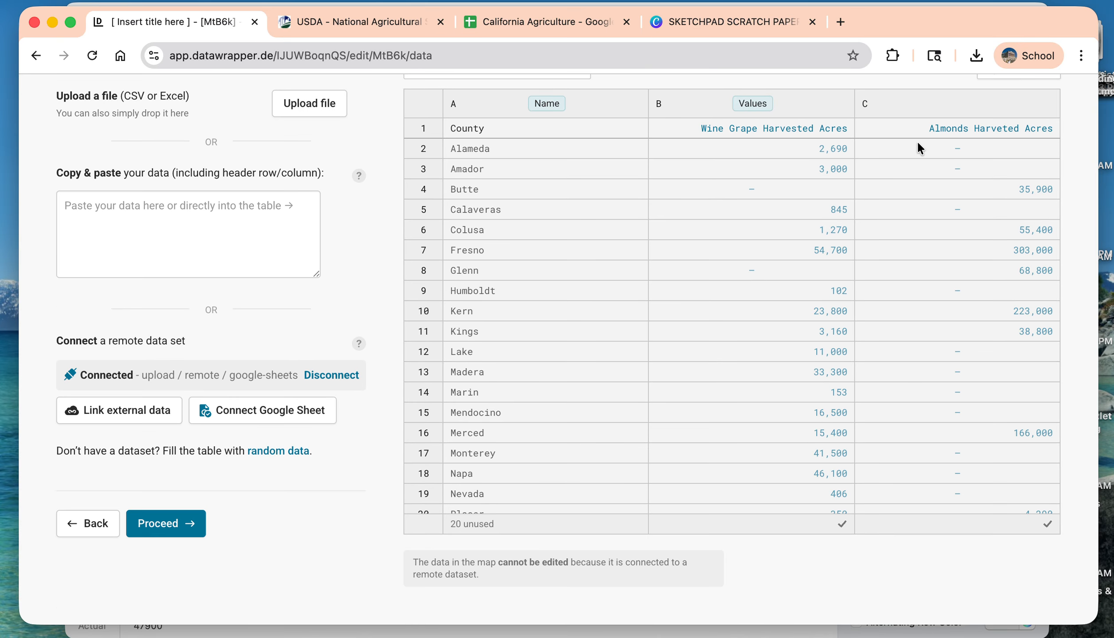
left_click(938, 106)
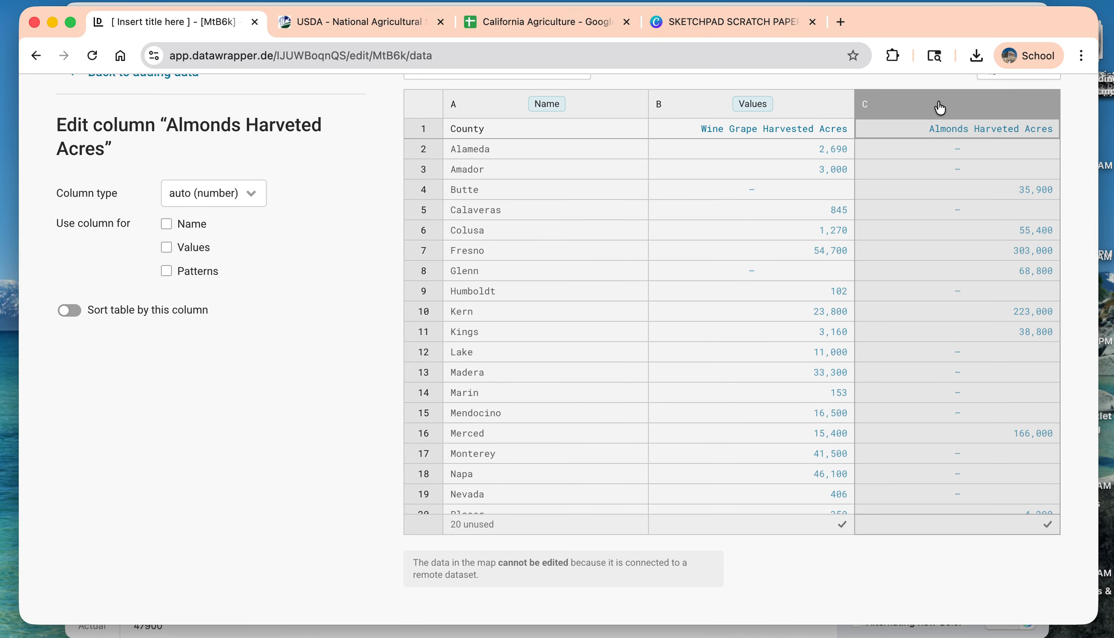
left_click(167, 271)
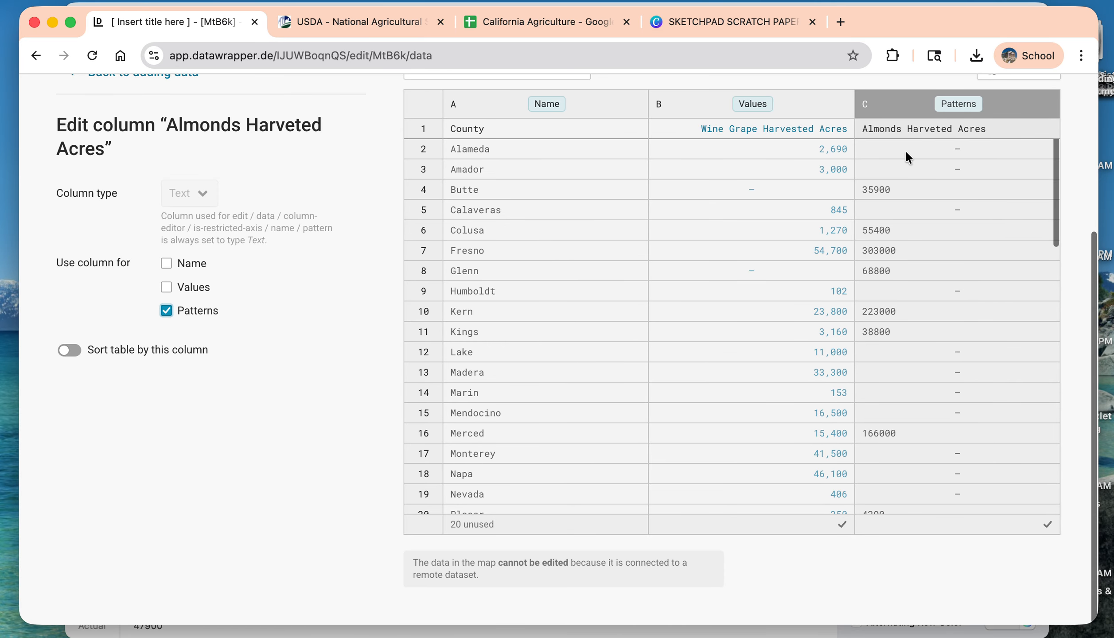
Step: Go back to the Visualize stage, look through the almond acreage values and add a pattern for 116000
scroll(905, 150, "up", 5)
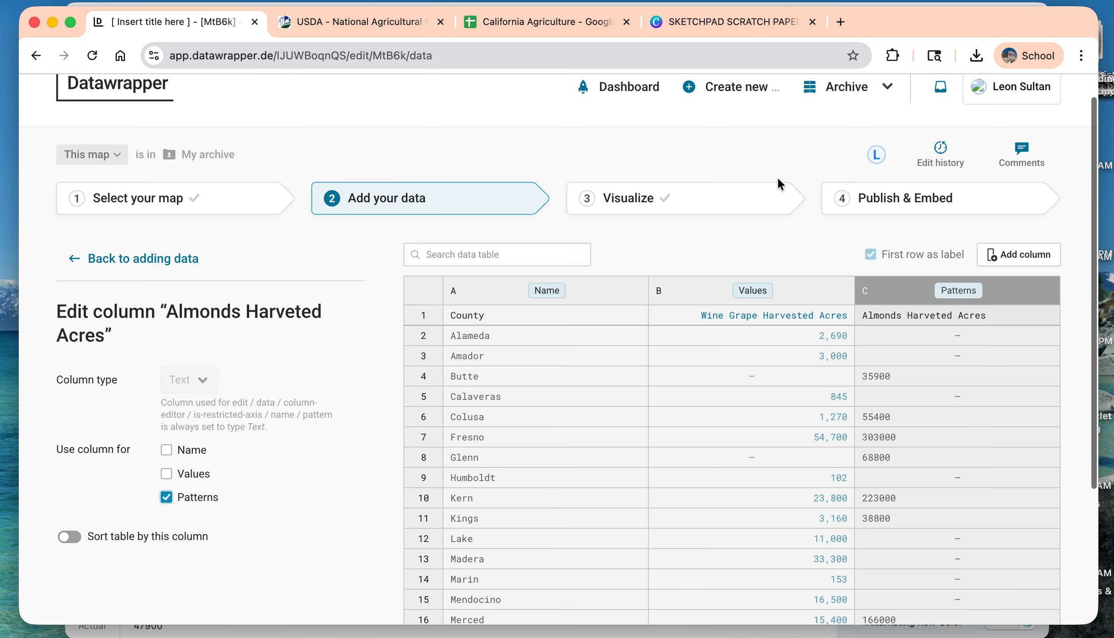
left_click(691, 200)
scroll(341, 348, "down", 2)
scroll(341, 348, "down", 1)
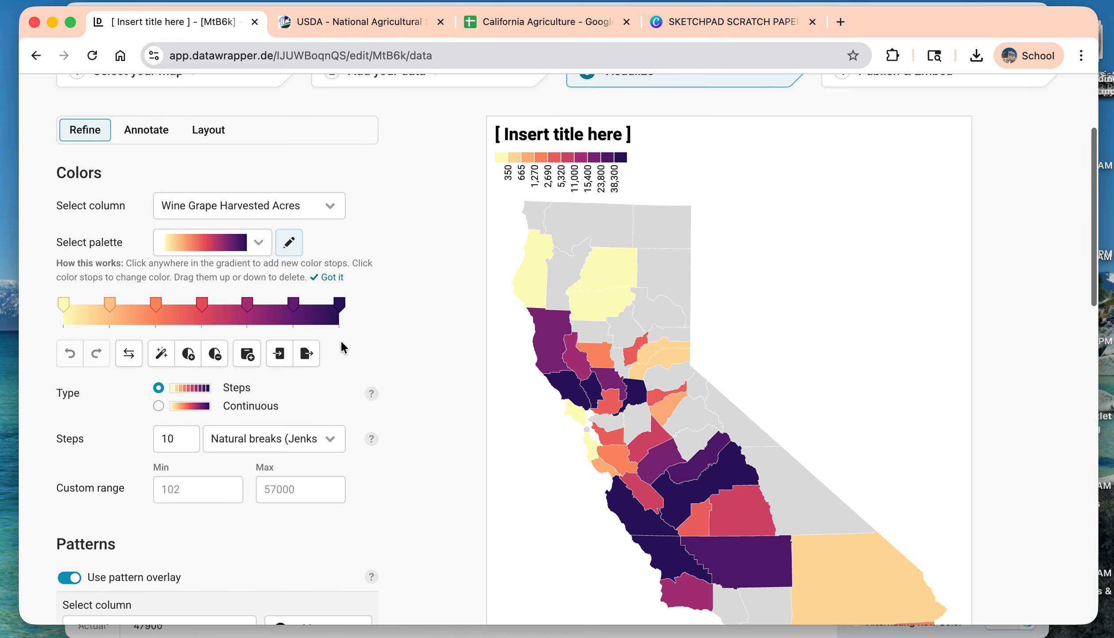
scroll(341, 348, "down", 10)
scroll(326, 360, "down", 6)
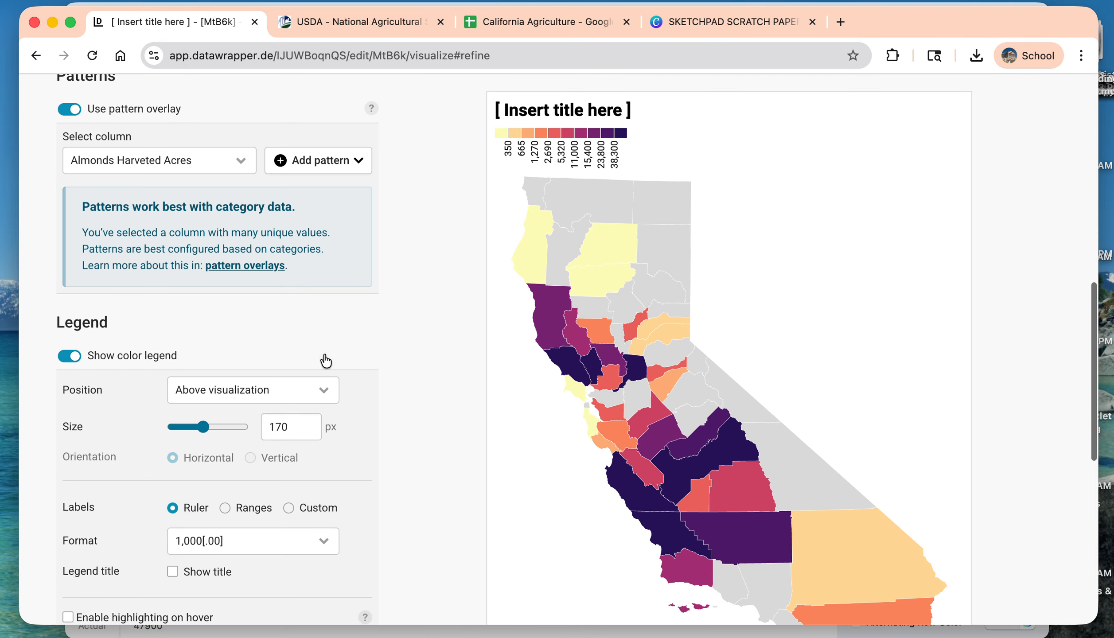
scroll(325, 360, "up", 6)
left_click(280, 192)
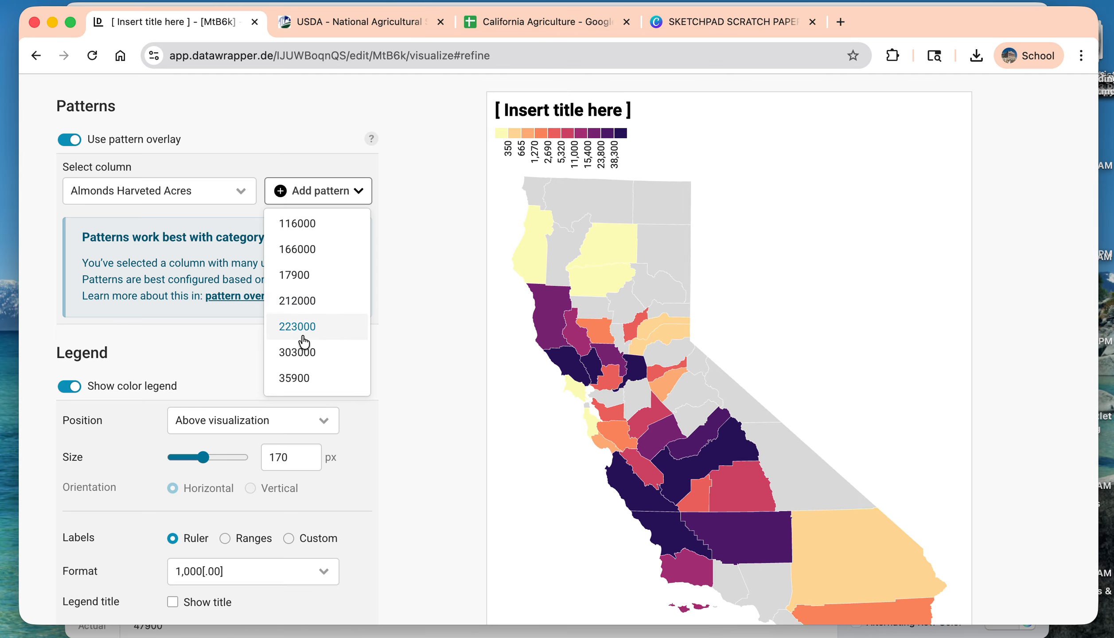
scroll(303, 341, "down", 2)
scroll(303, 341, "down", 3)
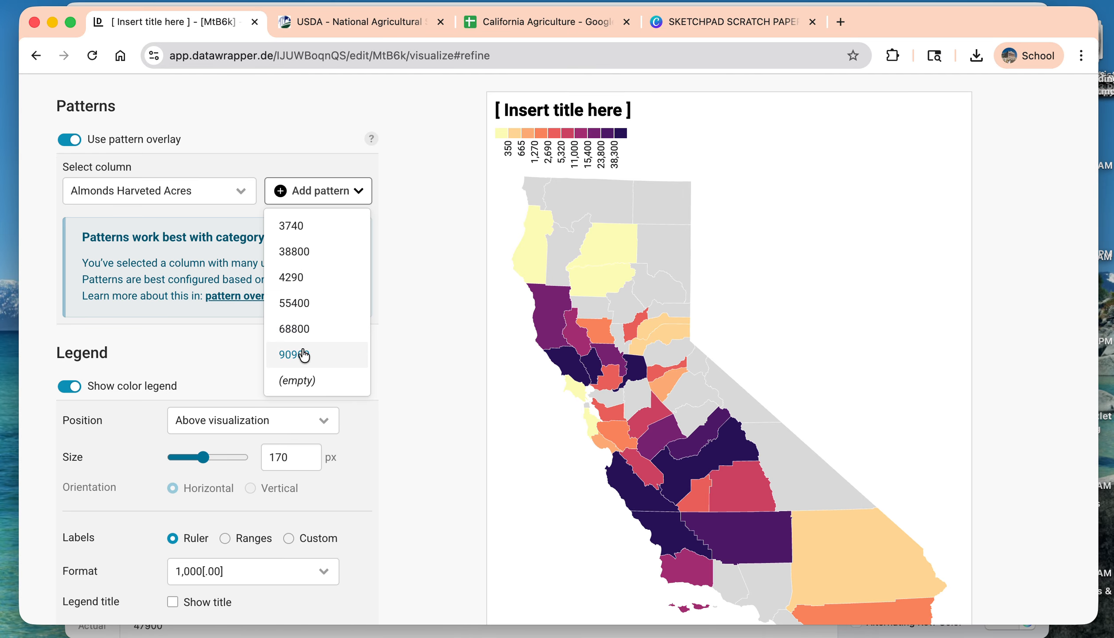
scroll(304, 355, "up", 5)
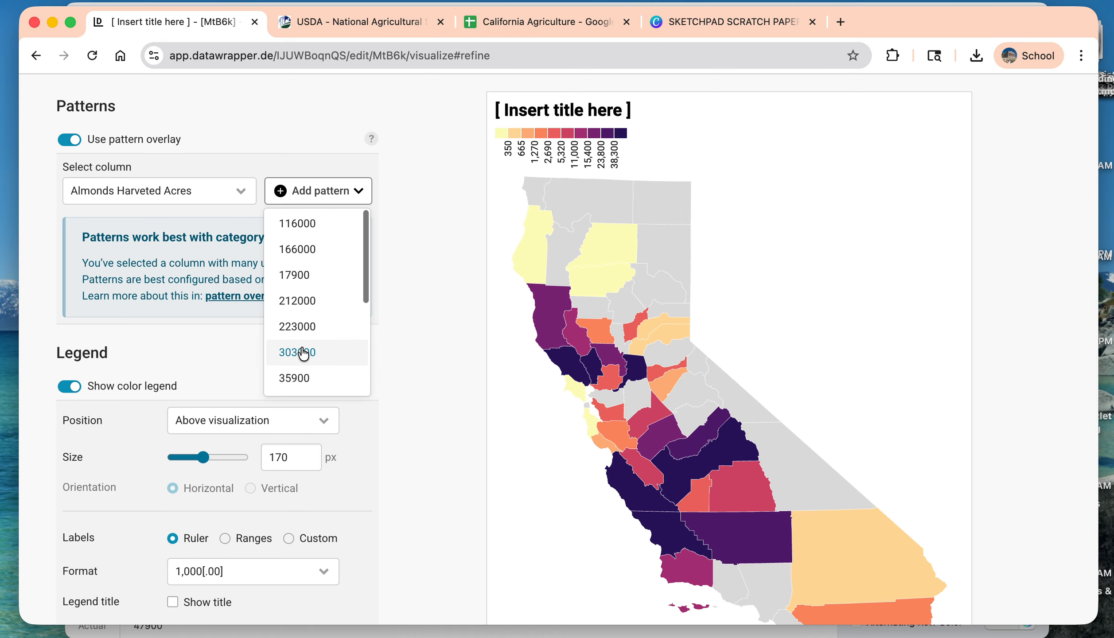
left_click(318, 225)
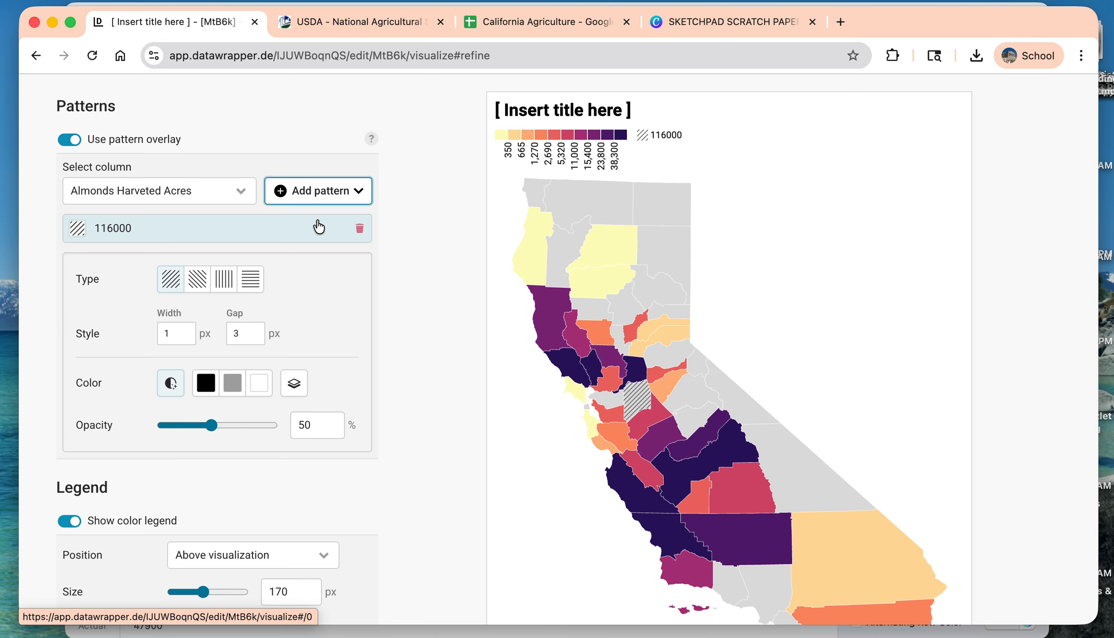
Step: Try the other stripe directions for the 116000 pattern and return it to the original rising diagonal stripes
left_click(196, 280)
left_click(217, 285)
left_click(249, 283)
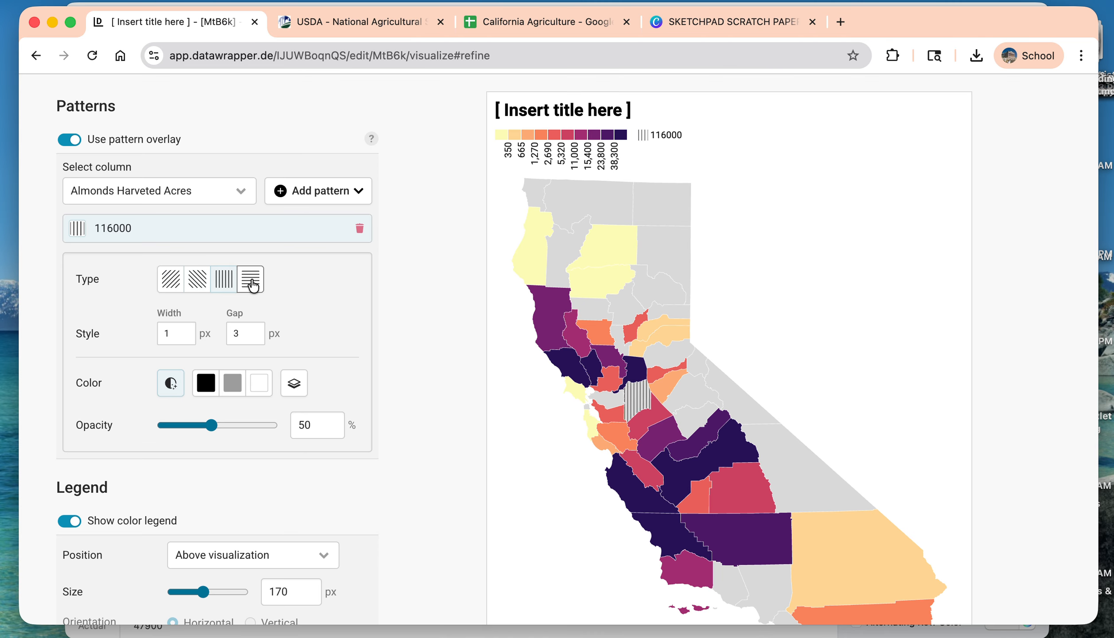
left_click(178, 287)
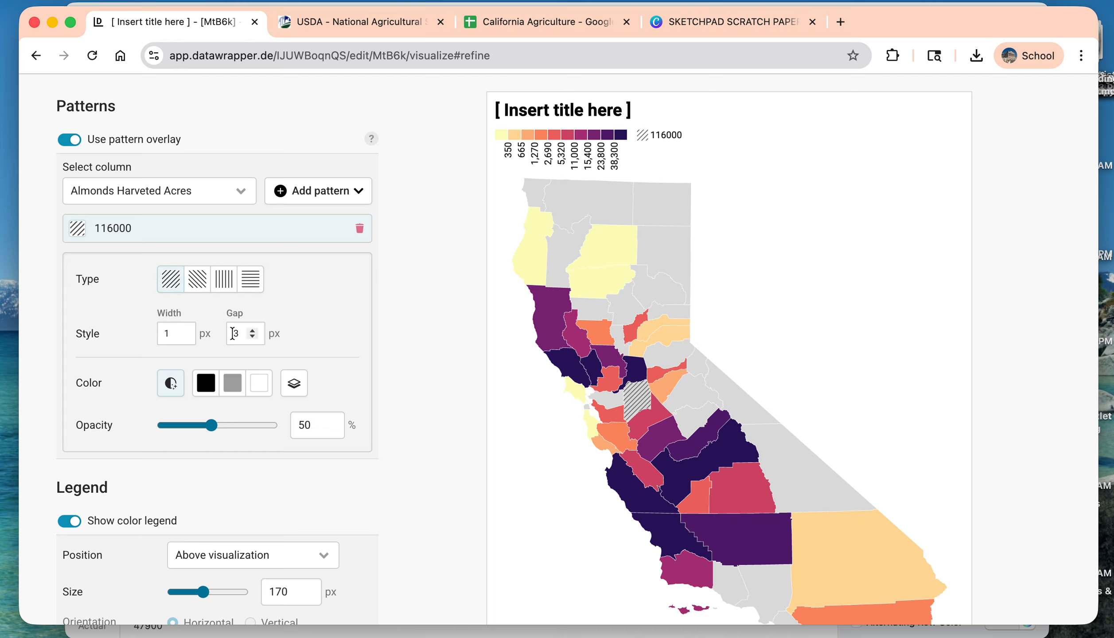
Step: Add a pattern for the almond acreage value 303000 and set its stripe width to 5 px
left_click(304, 191)
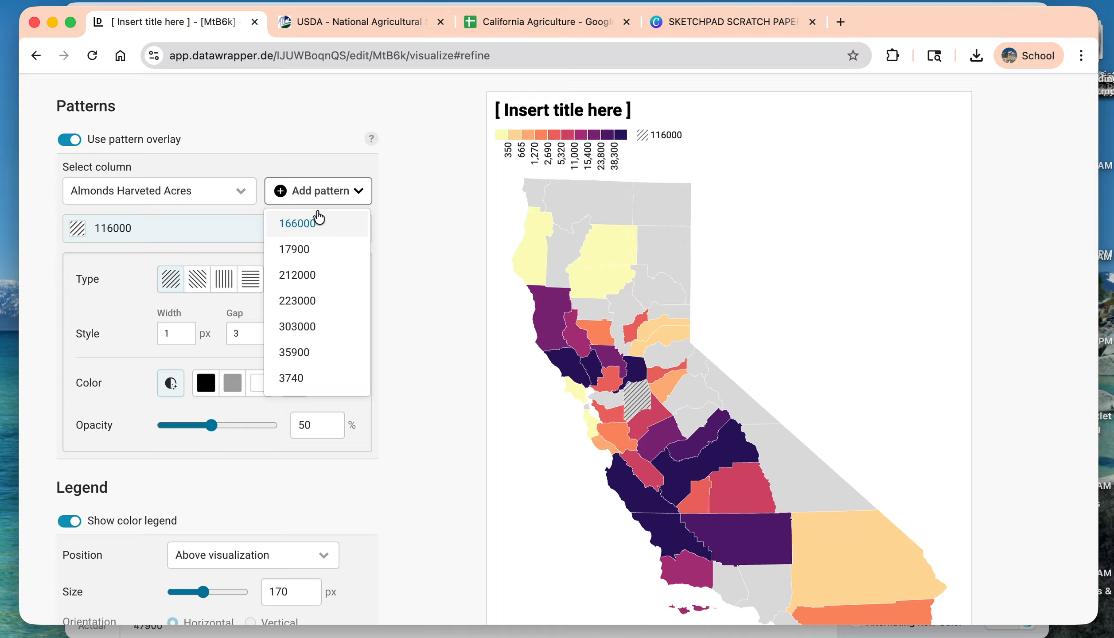
left_click(310, 328)
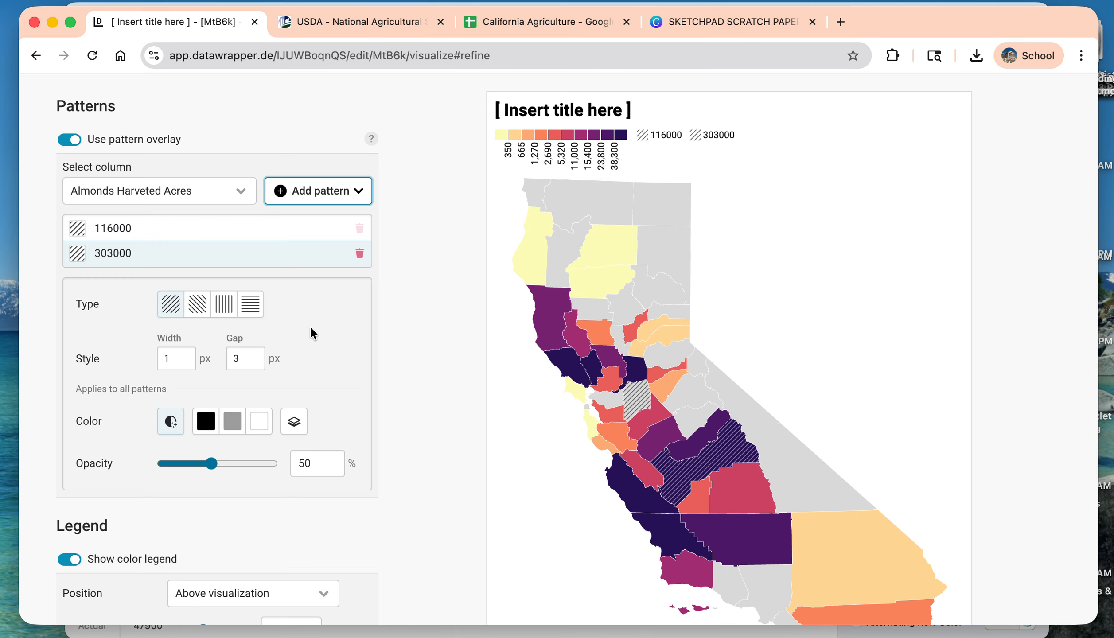
left_click(184, 356)
left_click(185, 356)
left_click(184, 356)
left_click(184, 356)
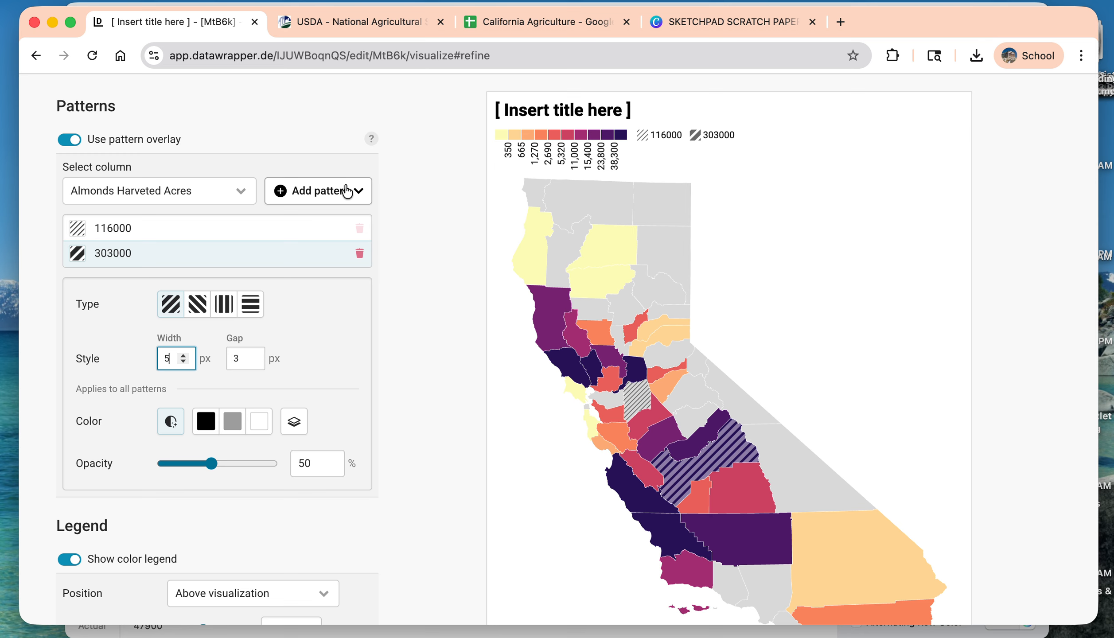
Step: Add a pattern for the almond acreage value 212000 and set its stripe width to 6 px
left_click(333, 193)
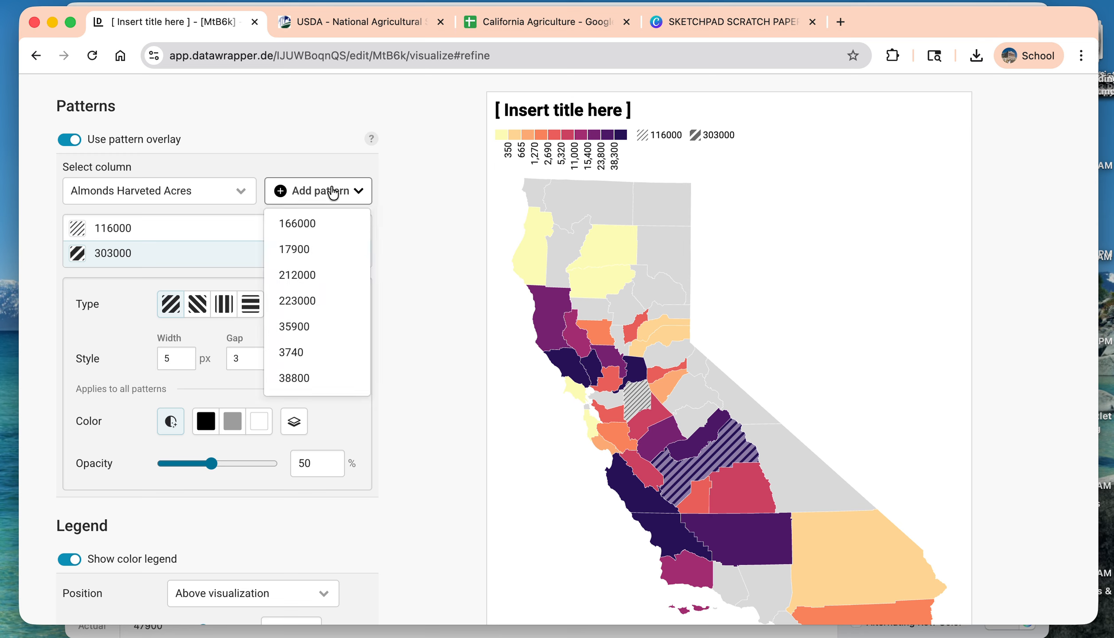
left_click(313, 275)
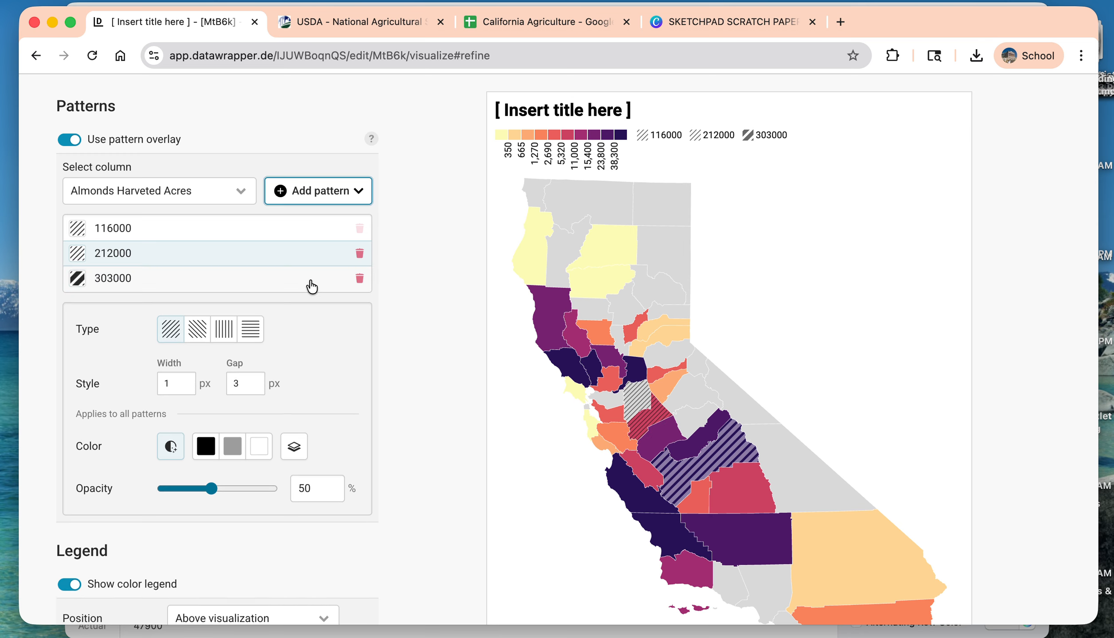
left_click(183, 381)
left_click(183, 380)
left_click(183, 381)
left_click(183, 380)
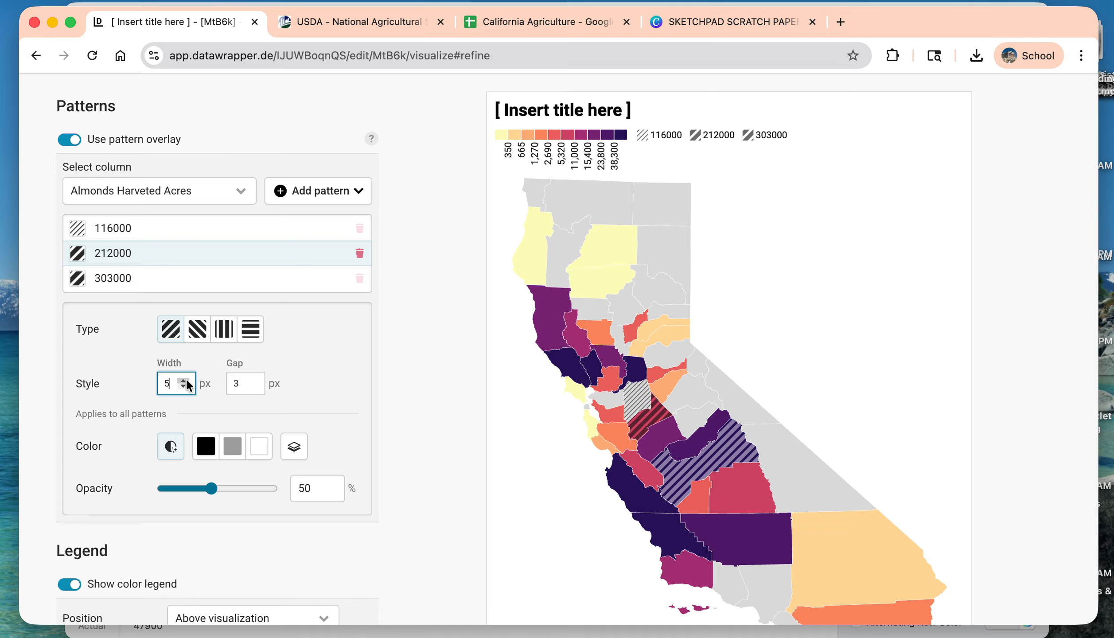
left_click(183, 380)
mouse_move(636, 417)
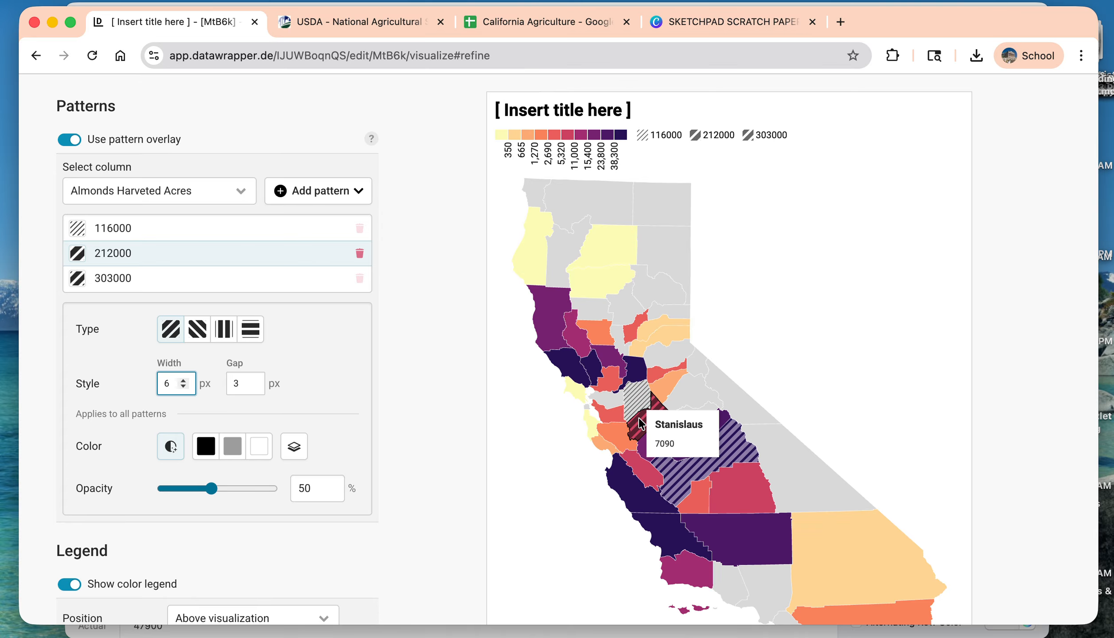
Step: Try the dark and gray pattern colors, and choose white for all patterns
left_click(206, 448)
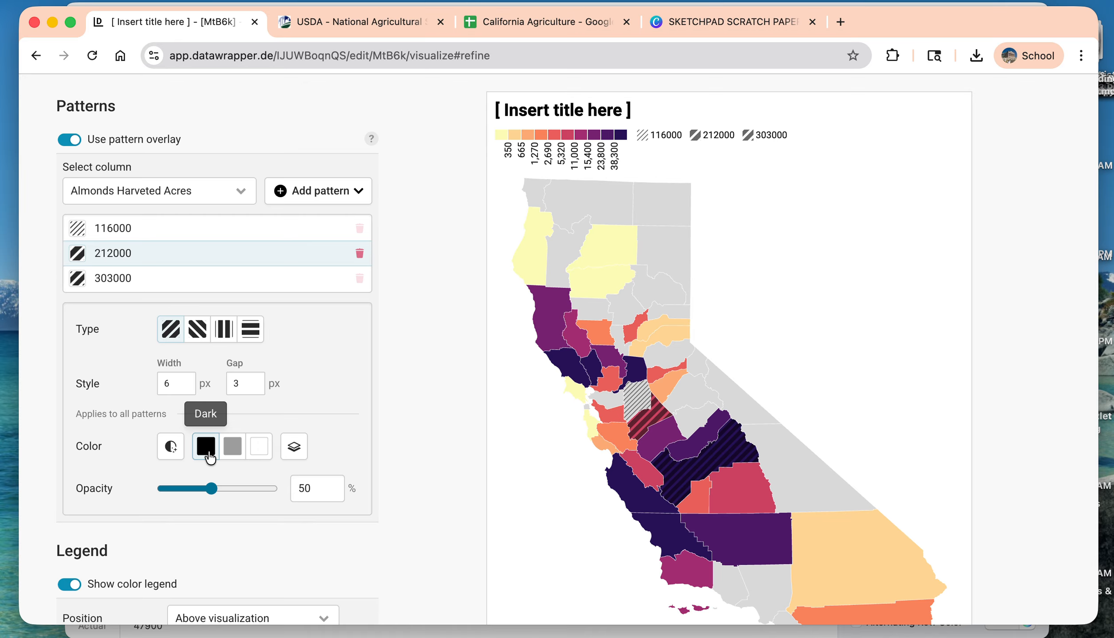
left_click(230, 452)
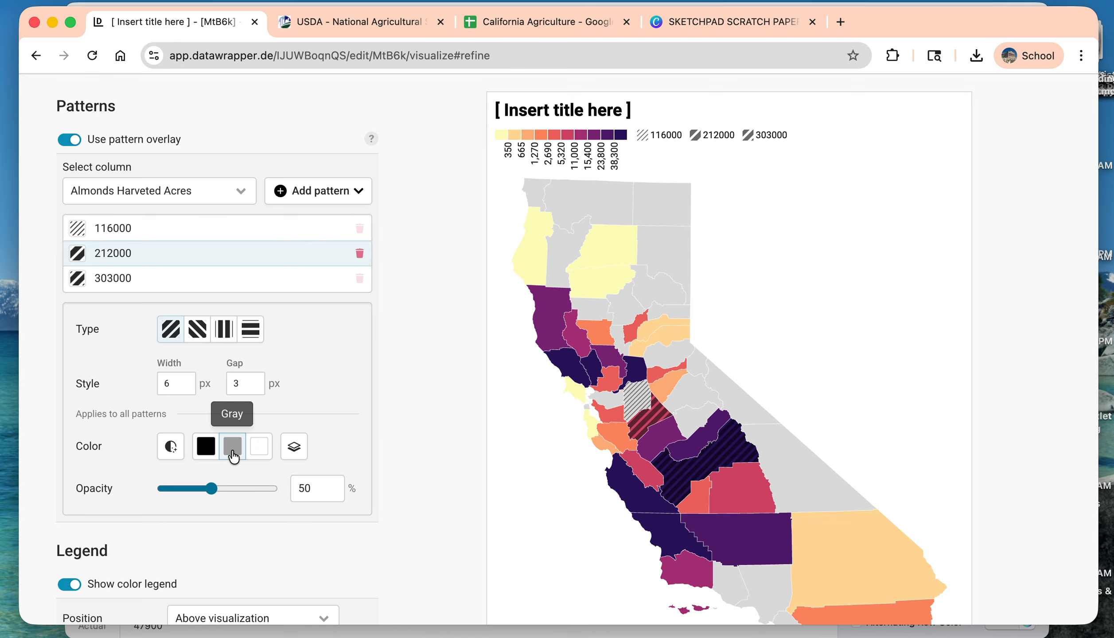
left_click(262, 450)
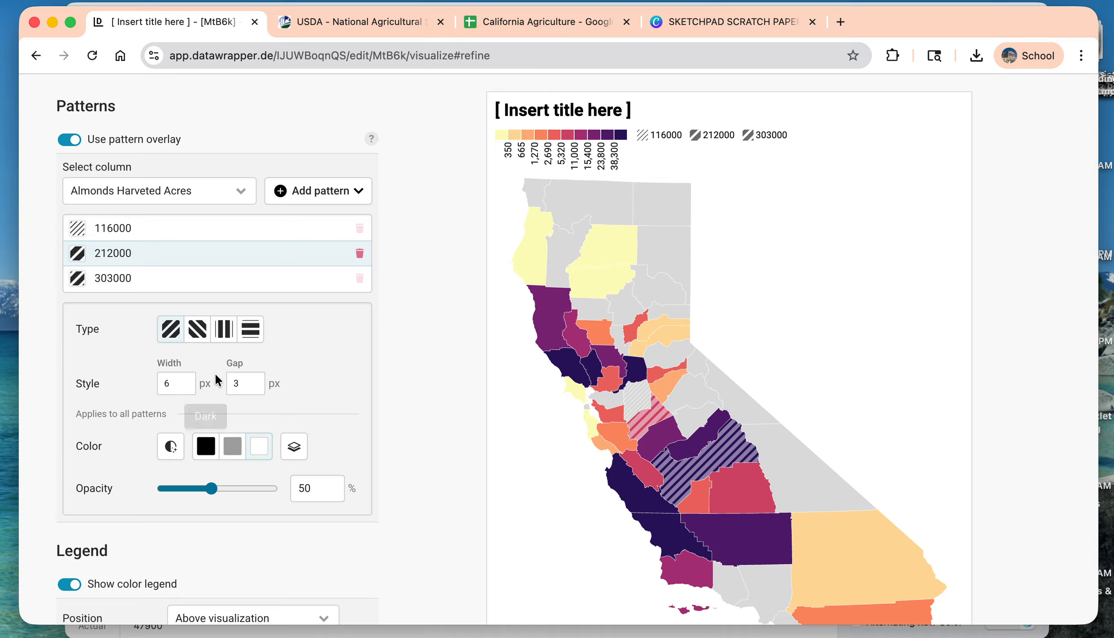
mouse_move(648, 427)
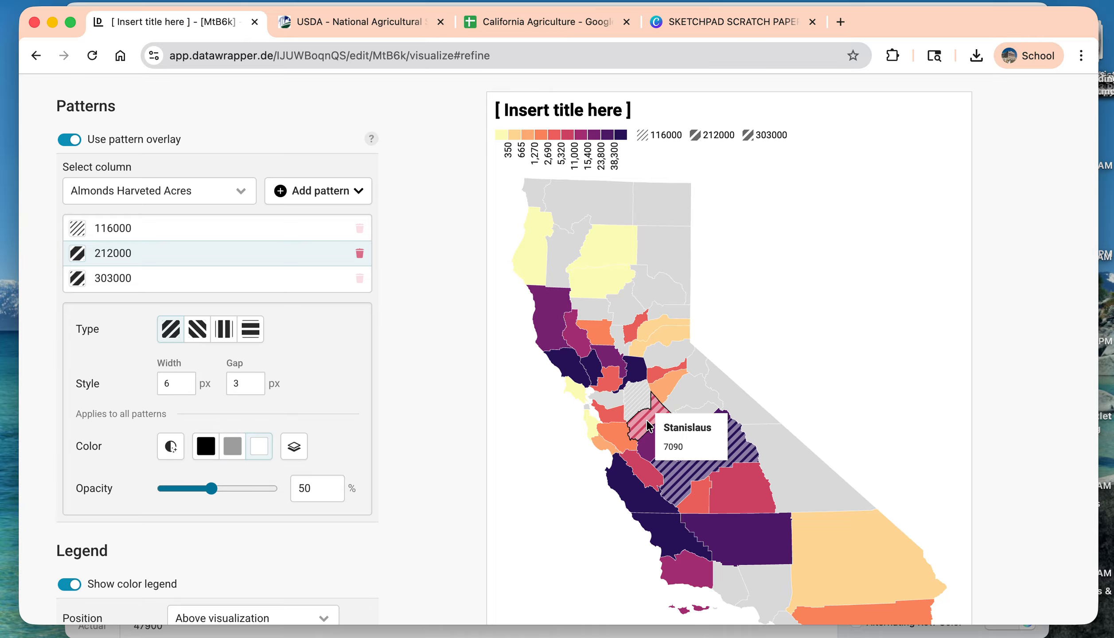
Step: Examine where the map's title can be edited and review the Annotate settings for description, data source, labels and tooltips
scroll(417, 363, "up", 3)
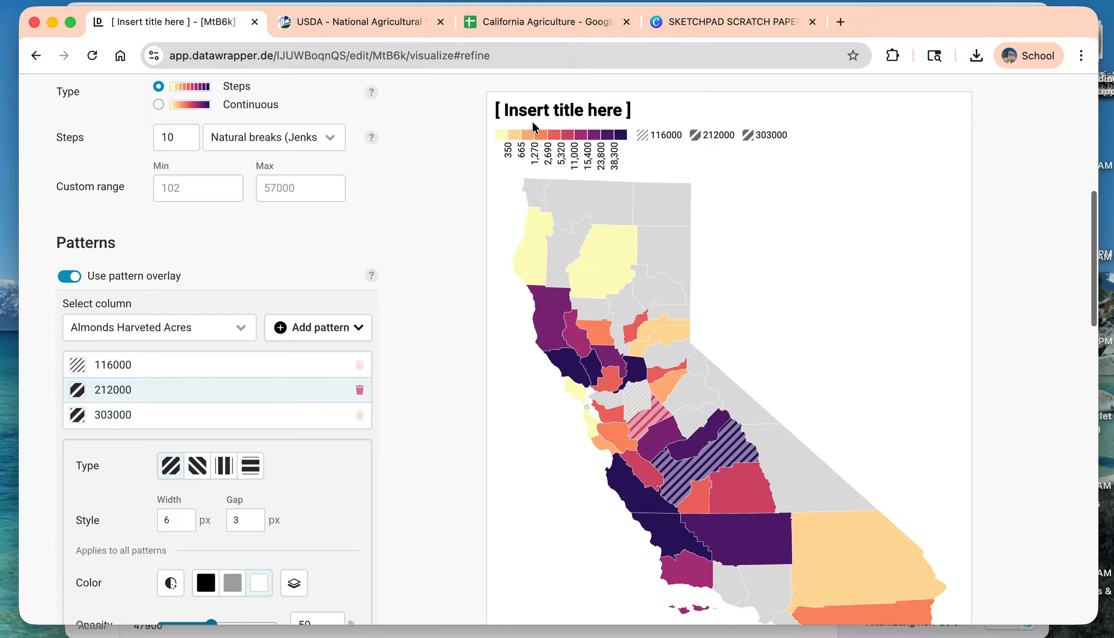
left_click(543, 111)
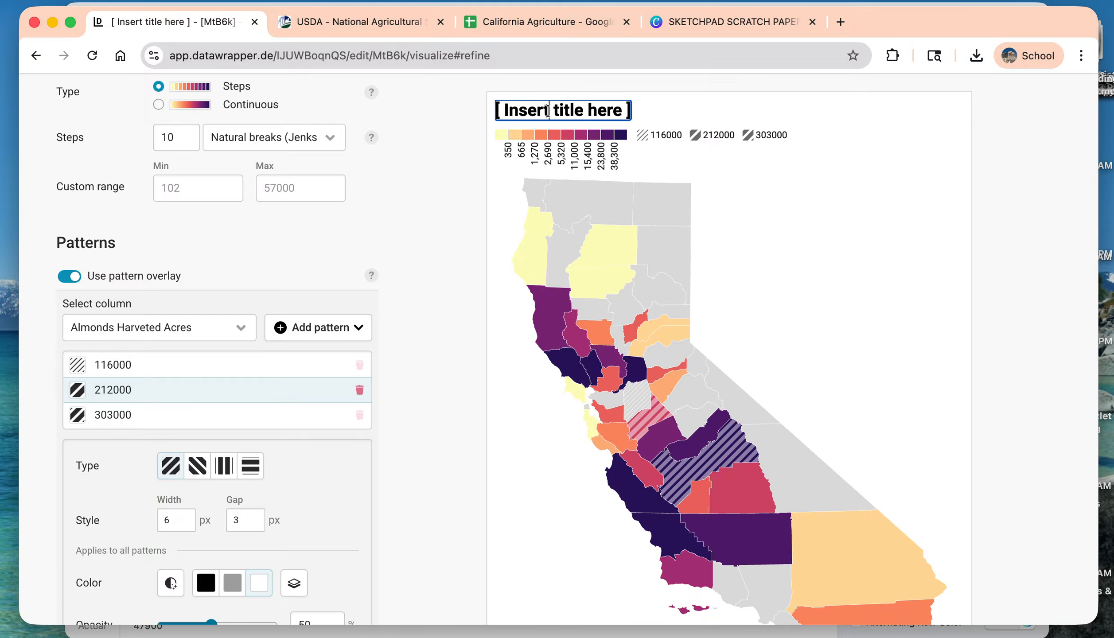
scroll(447, 205, "up", 1)
scroll(360, 208, "up", 5)
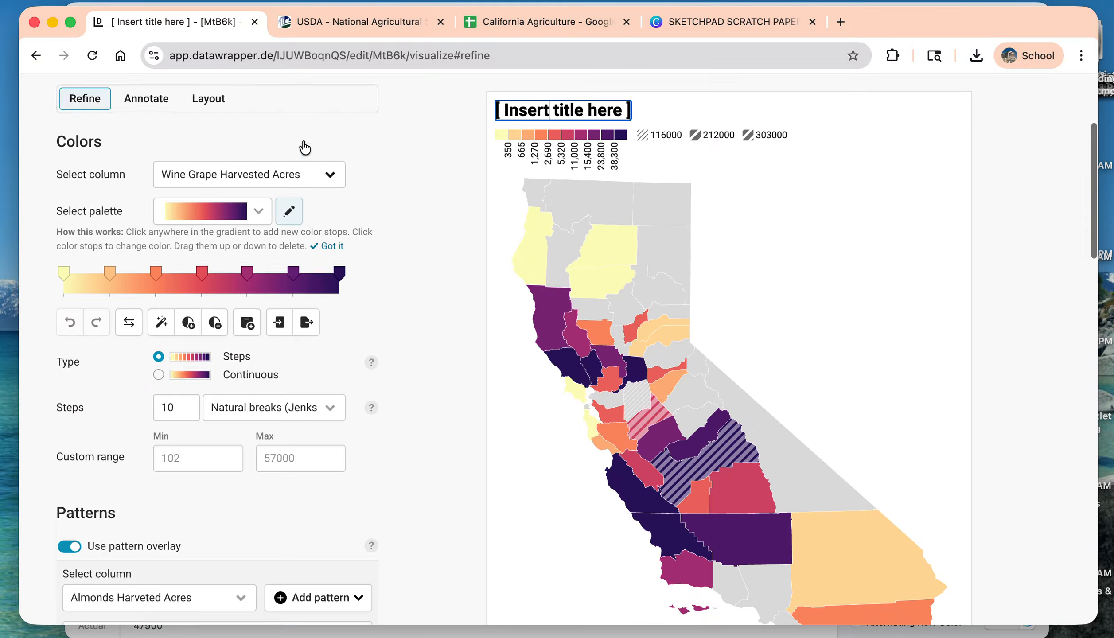
left_click(154, 293)
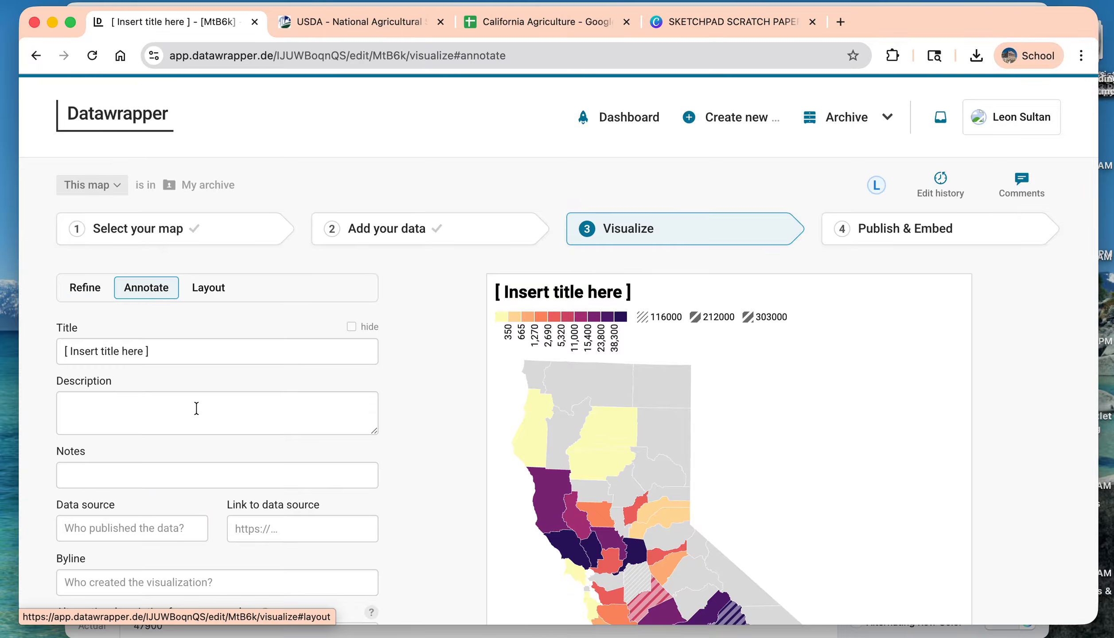
scroll(196, 408, "down", 3)
left_click(151, 420)
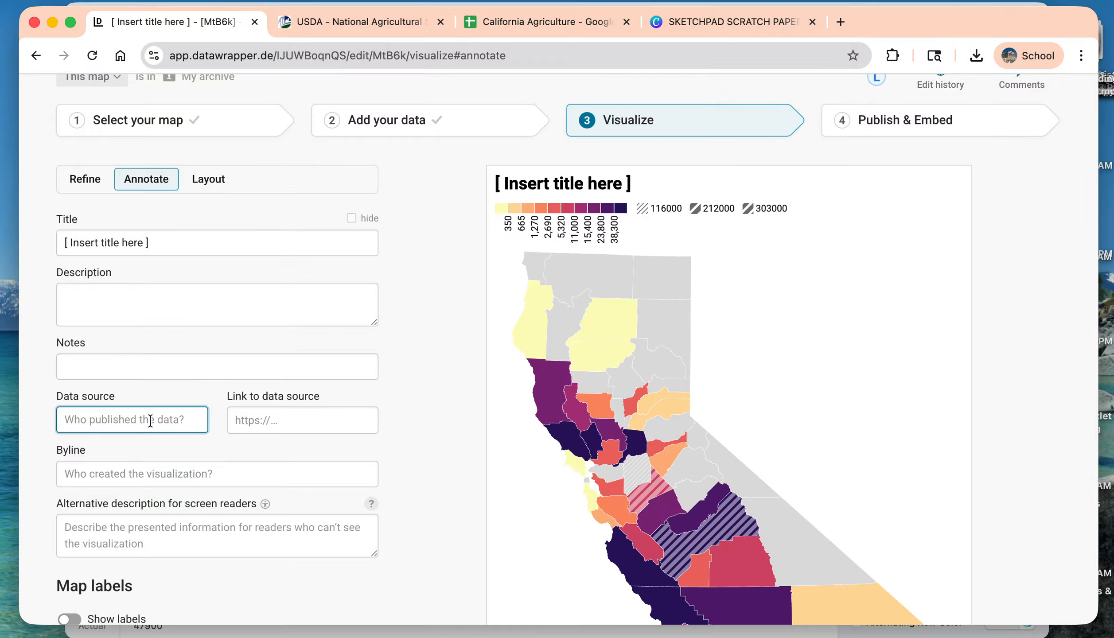
left_click(269, 416)
scroll(269, 415, "down", 3)
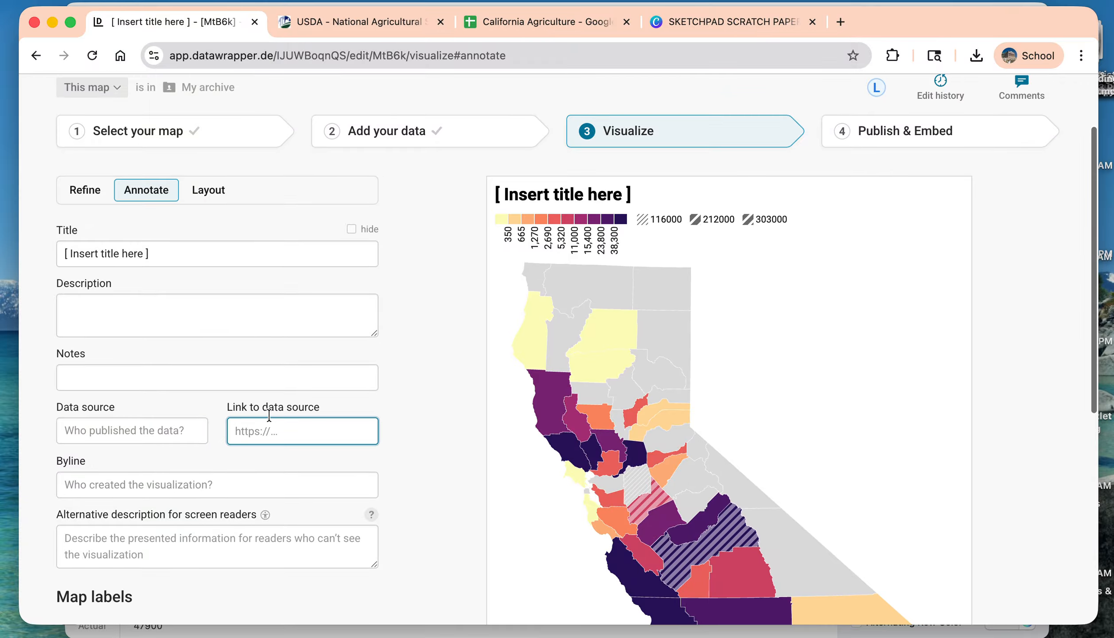
scroll(269, 415, "down", 5)
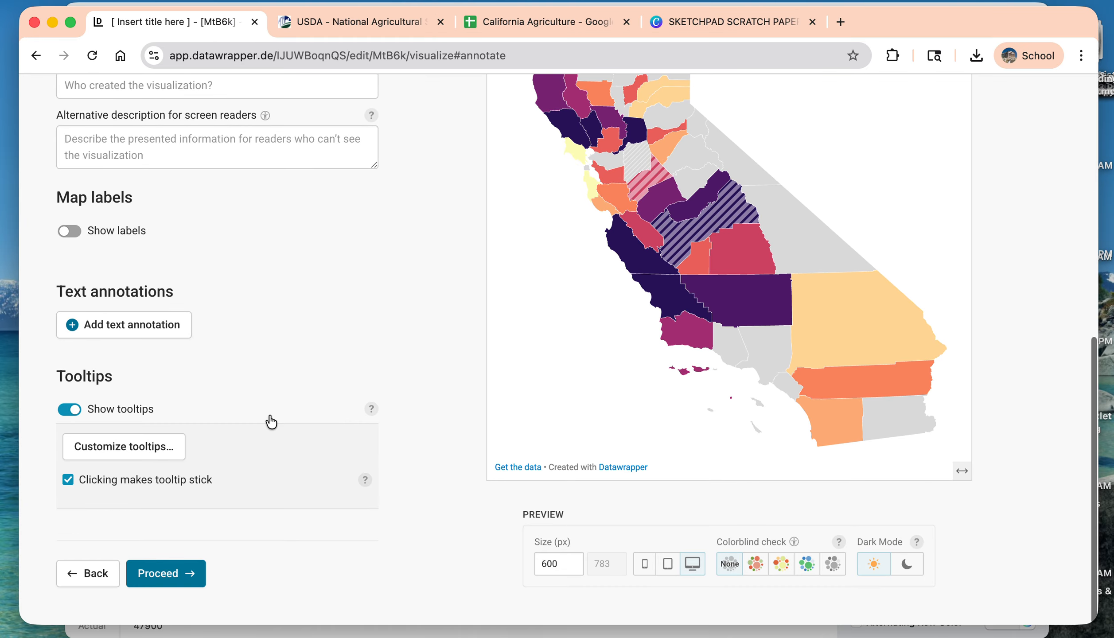
scroll(269, 420, "up", 3)
scroll(271, 422, "up", 5)
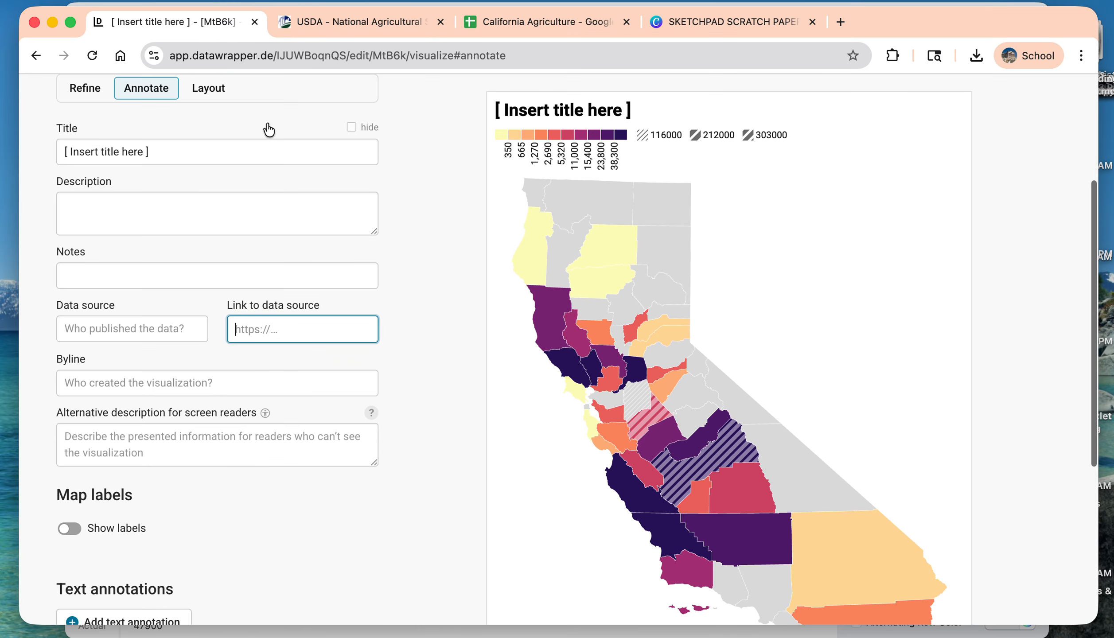
Step: Review the Layout settings for theme, dark mode, footer and share buttons
left_click(207, 93)
scroll(421, 265, "down", 4)
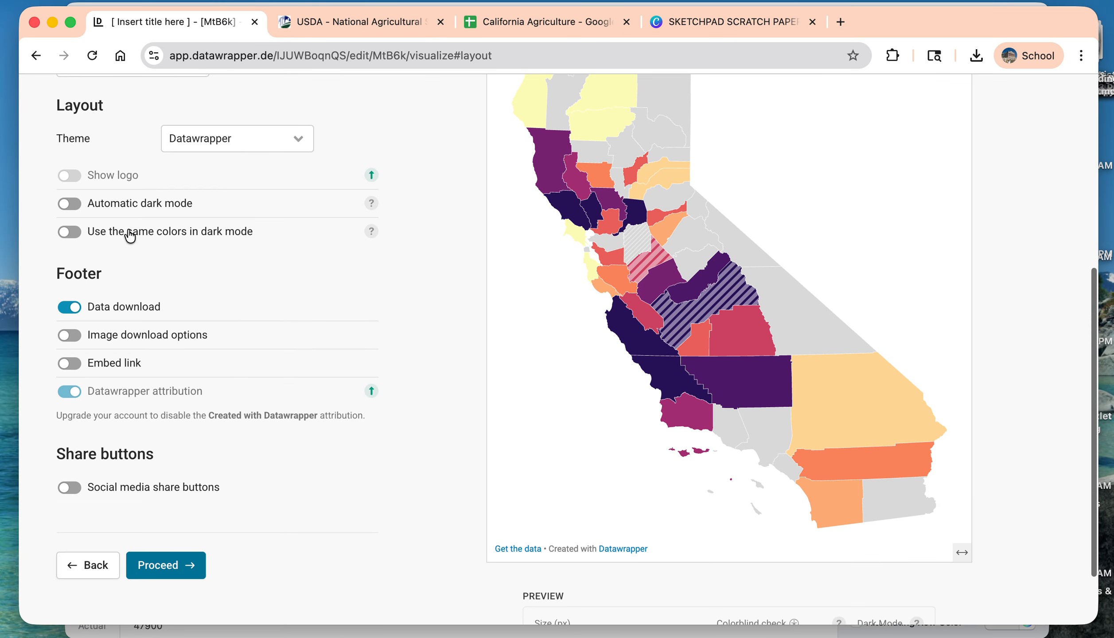
scroll(133, 405, "down", 2)
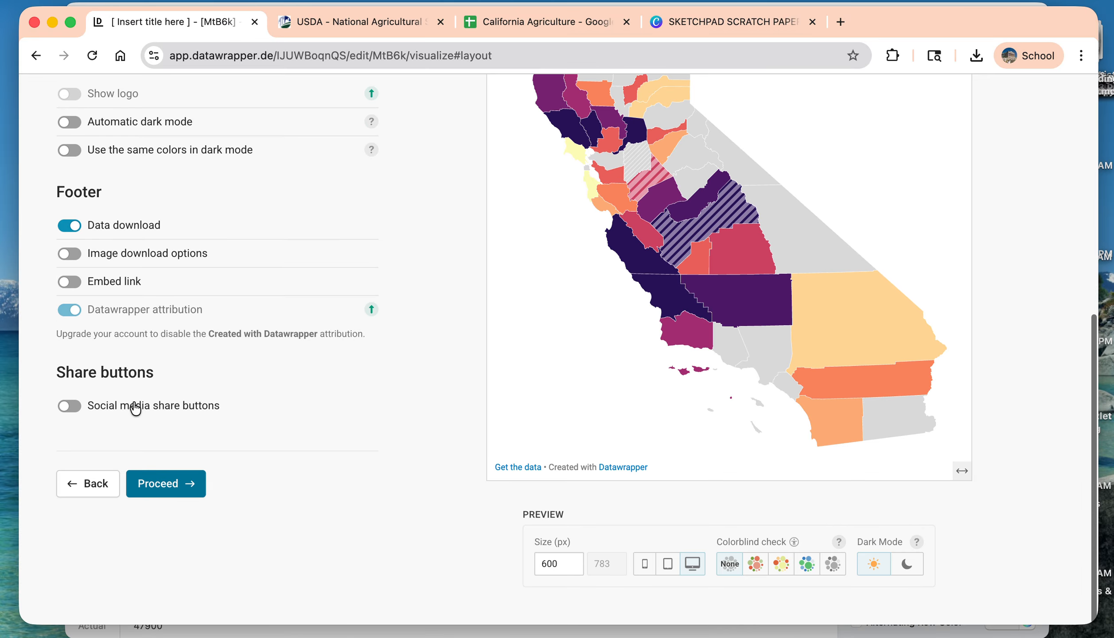
scroll(134, 410, "up", 10)
Step: Return to the Refine settings and make the map zoomable
left_click(84, 228)
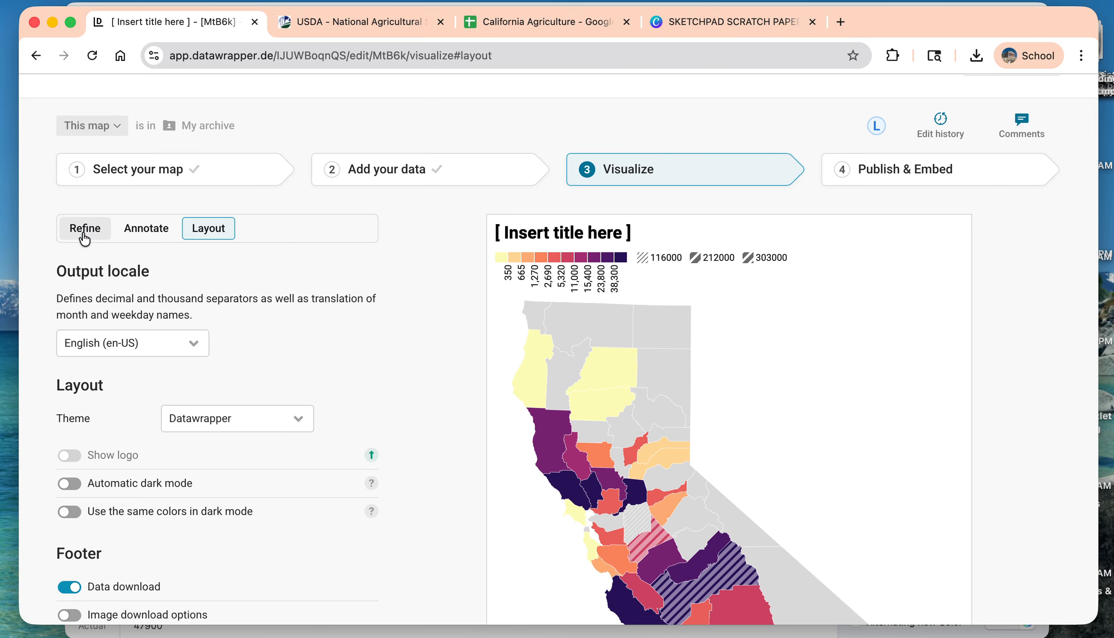
scroll(394, 309, "down", 10)
scroll(394, 309, "down", 15)
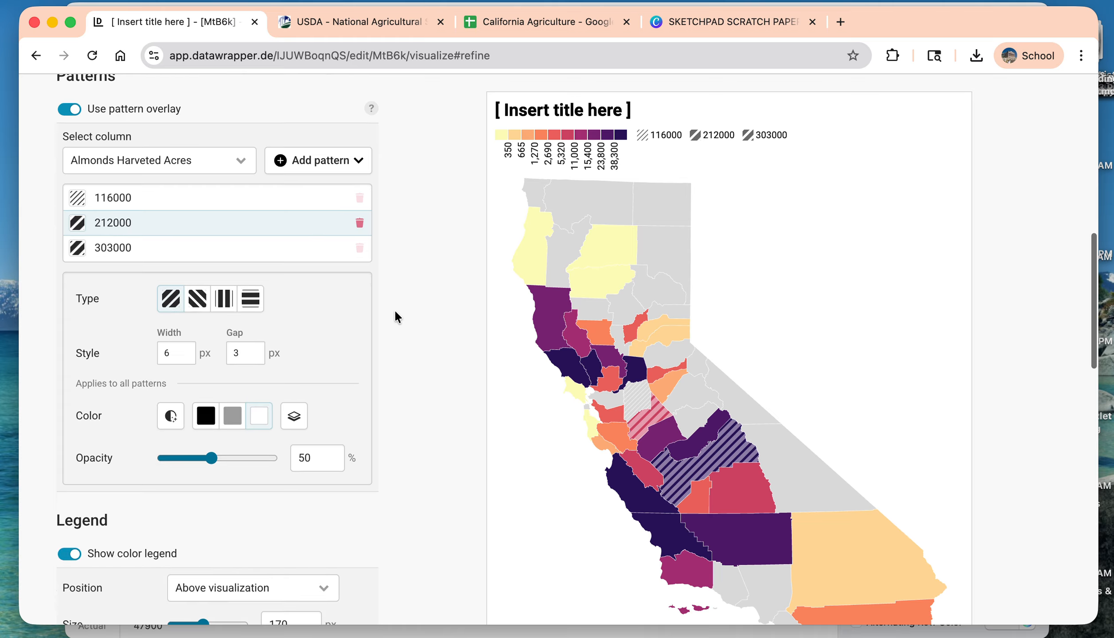
scroll(395, 309, "down", 10)
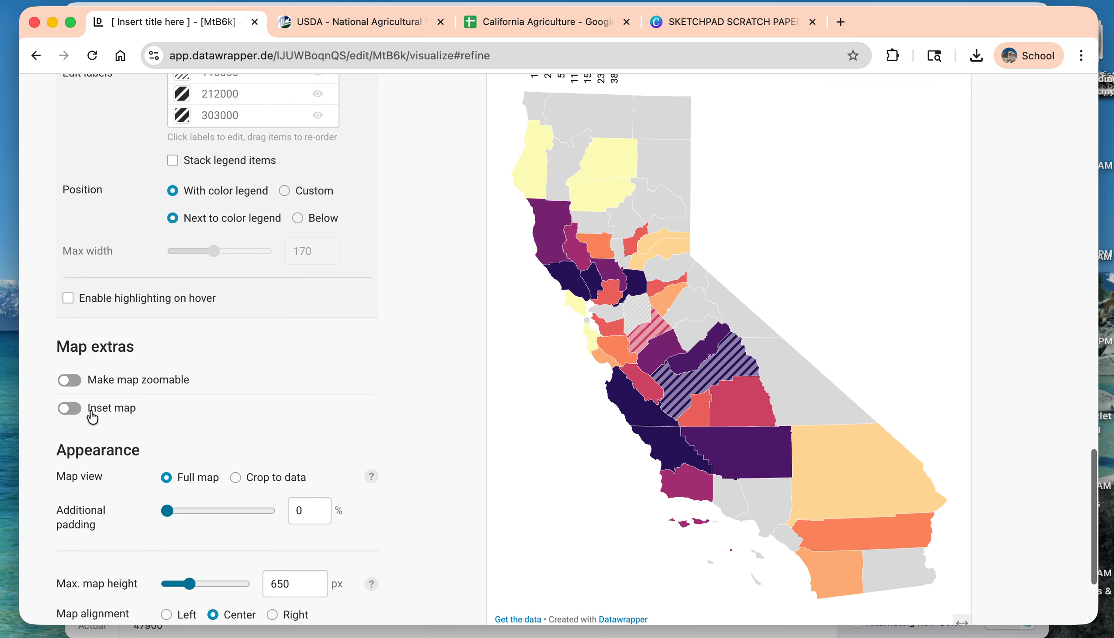
left_click(71, 381)
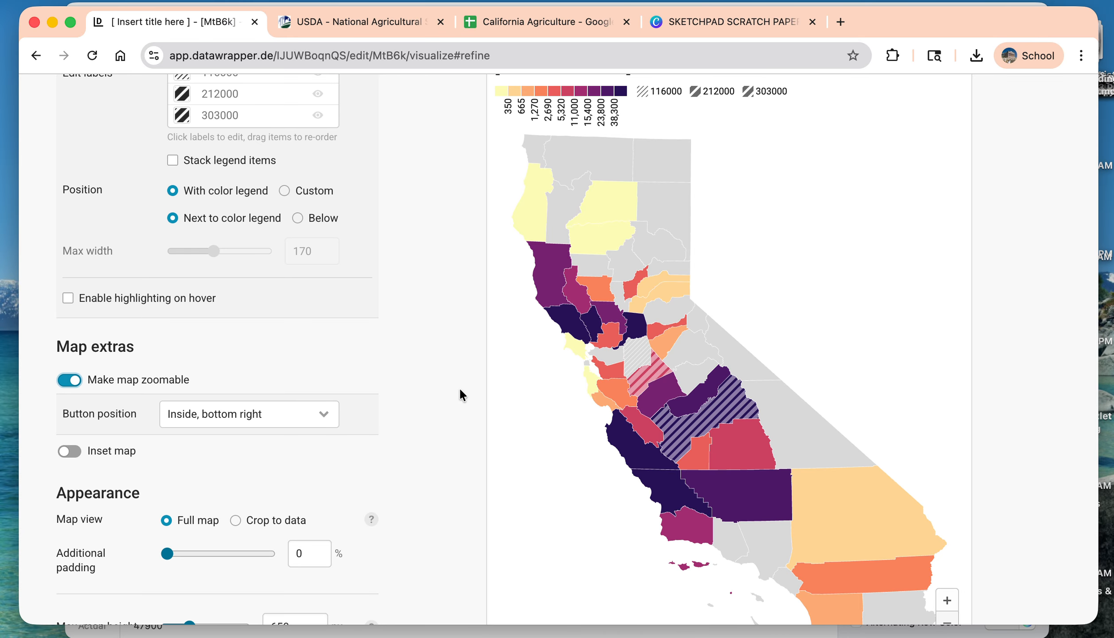
scroll(346, 426, "down", 5)
scroll(345, 426, "down", 1)
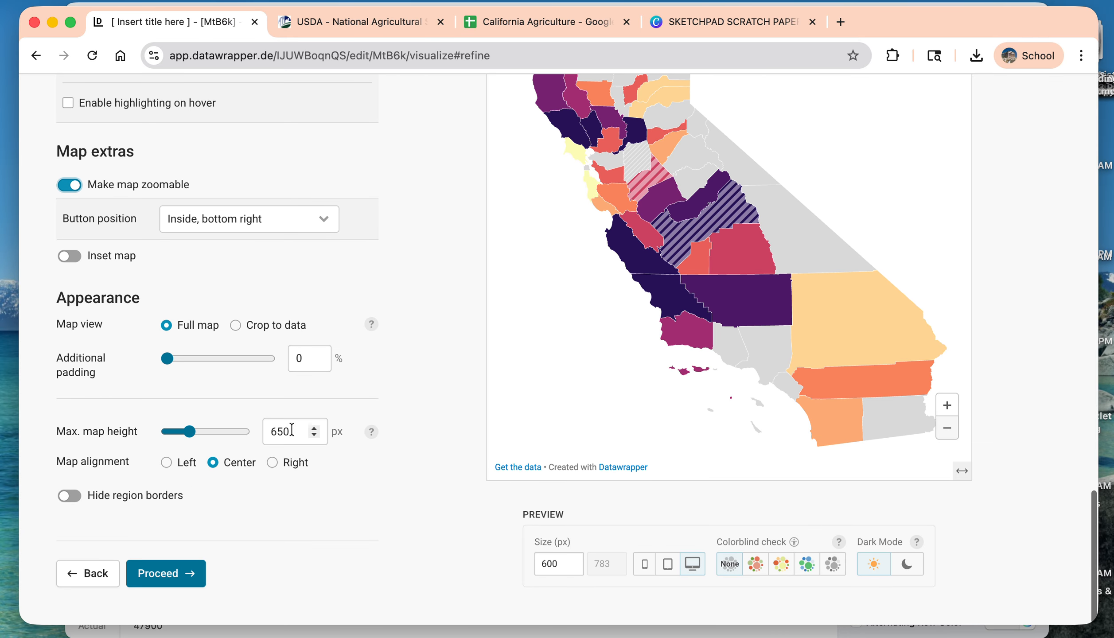
Step: Enable highlighting on hover for both the pattern legend and the color legend, and test it over several counties
scroll(292, 525, "up", 2)
scroll(293, 525, "down", 2)
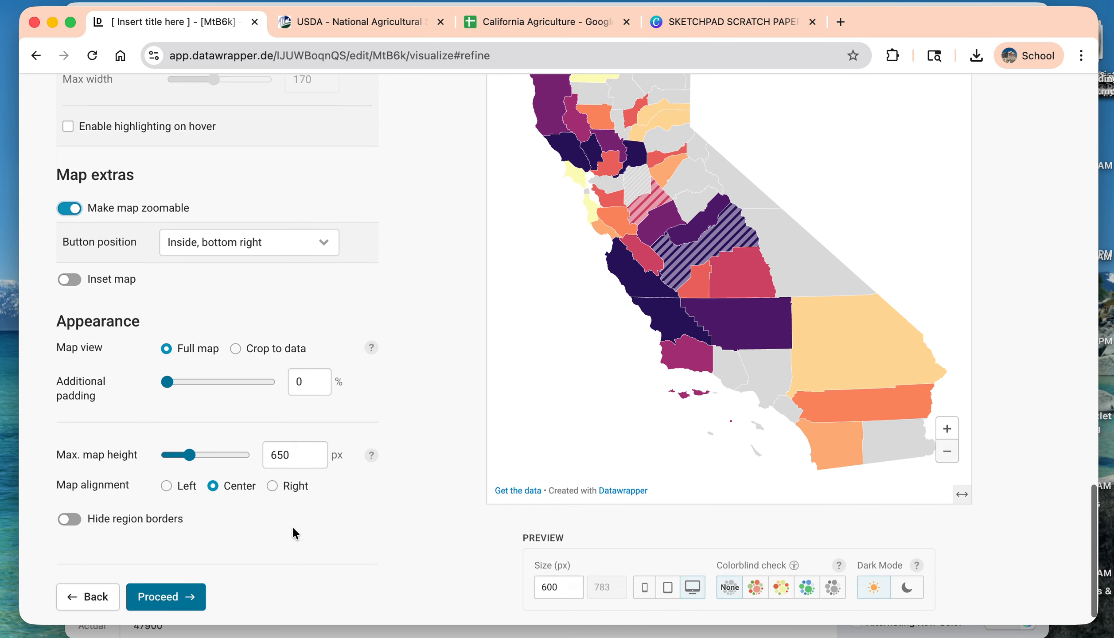
scroll(327, 502, "up", 8)
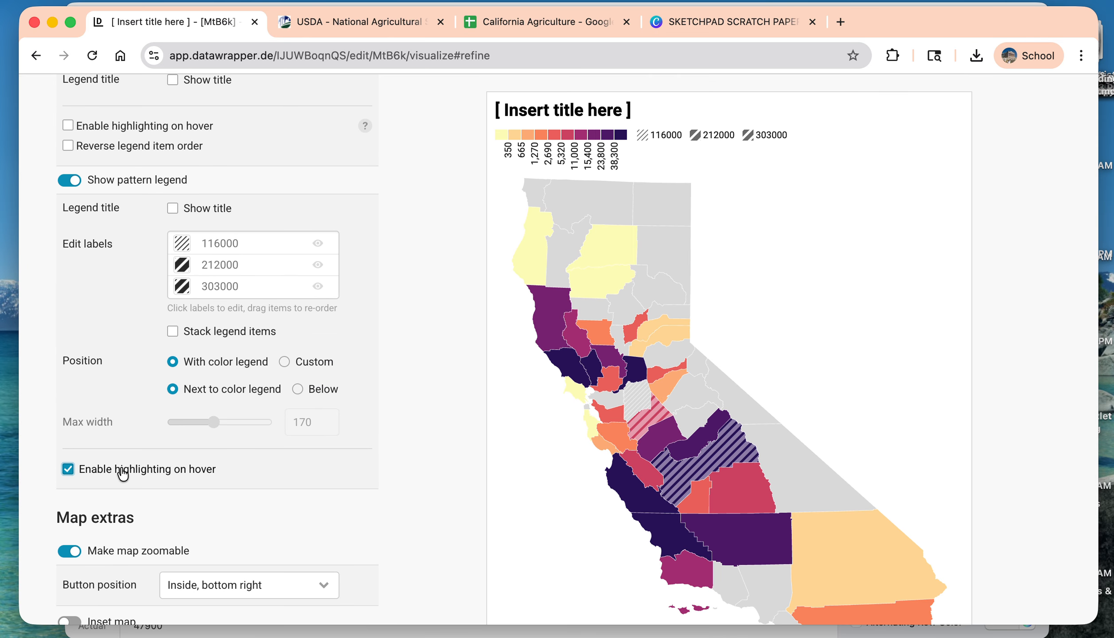
mouse_move(558, 330)
scroll(260, 338, "up", 3)
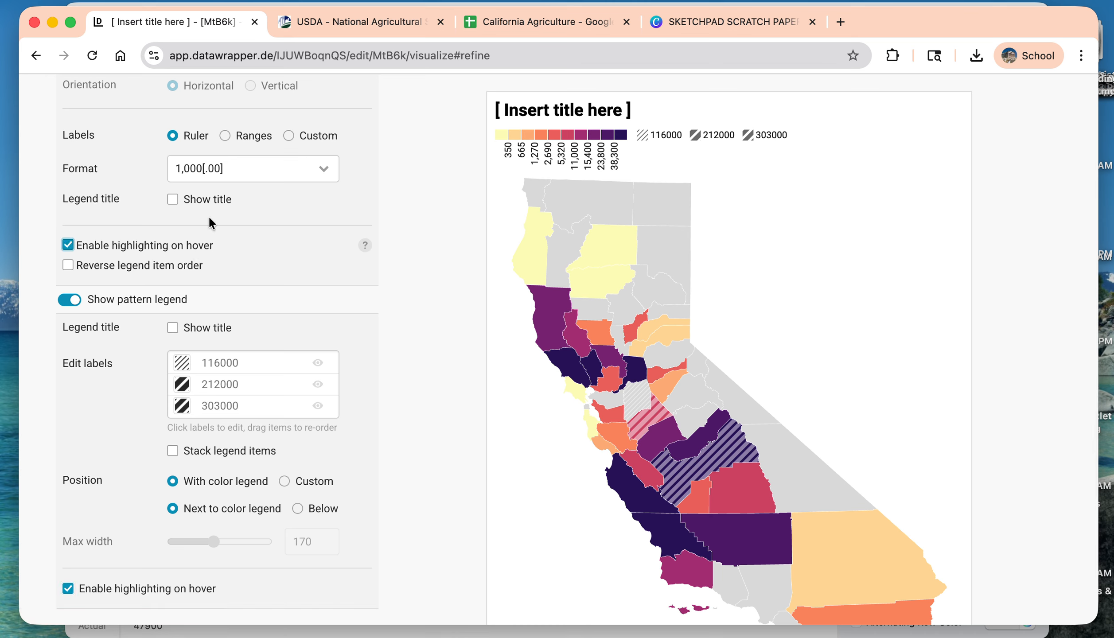
mouse_move(548, 307)
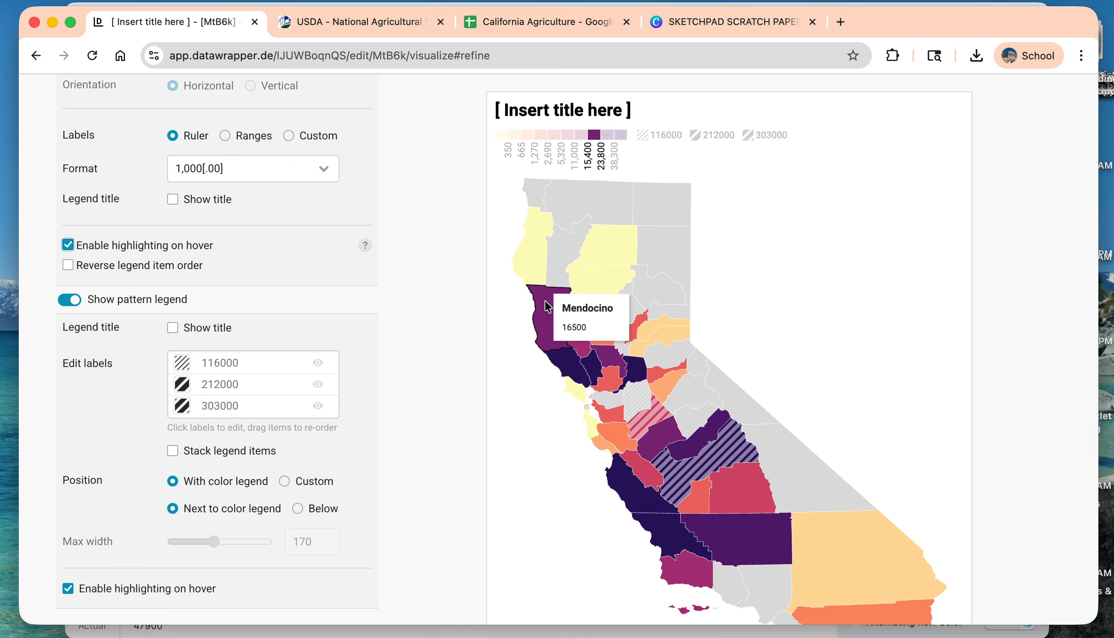
mouse_move(565, 363)
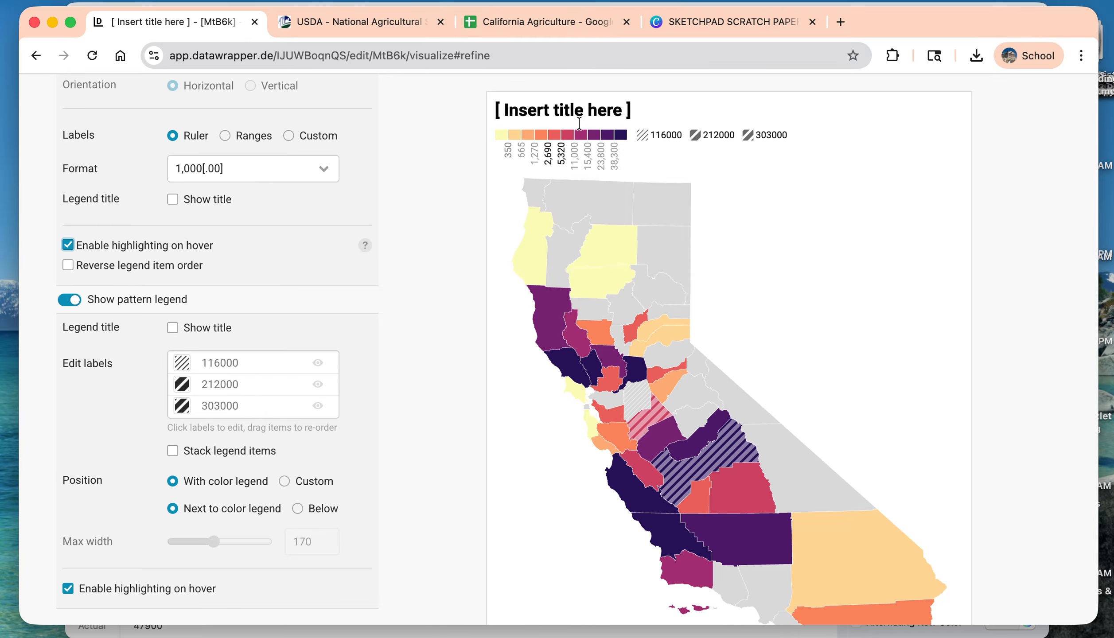
mouse_move(599, 336)
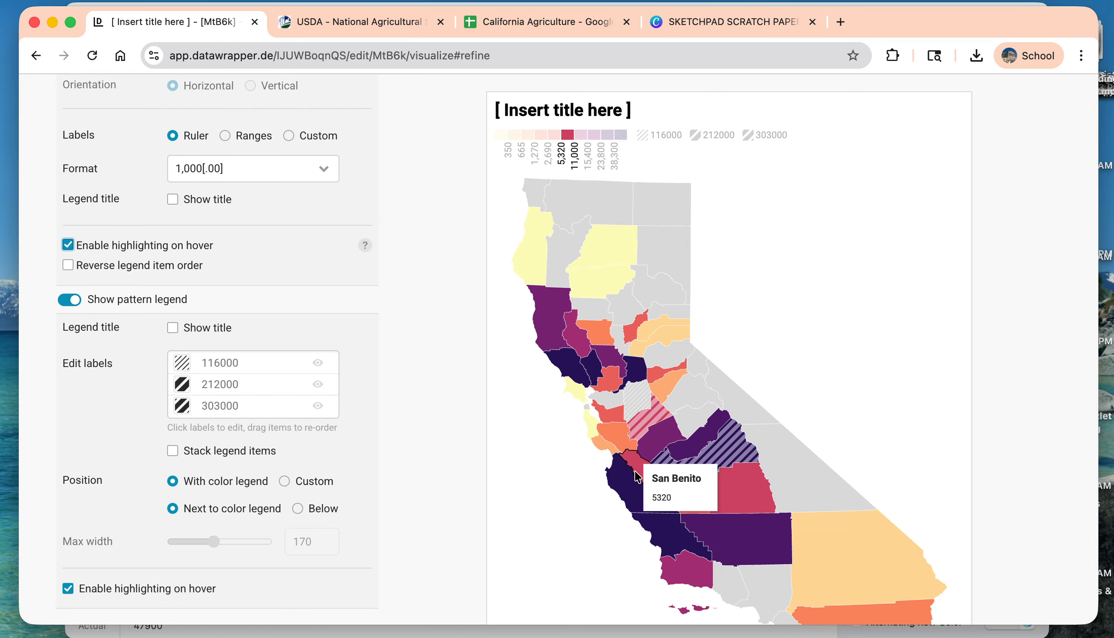
Step: Go to the Publish & Embed stage, publish the map and view its share link and embed code
scroll(371, 413, "up", 4)
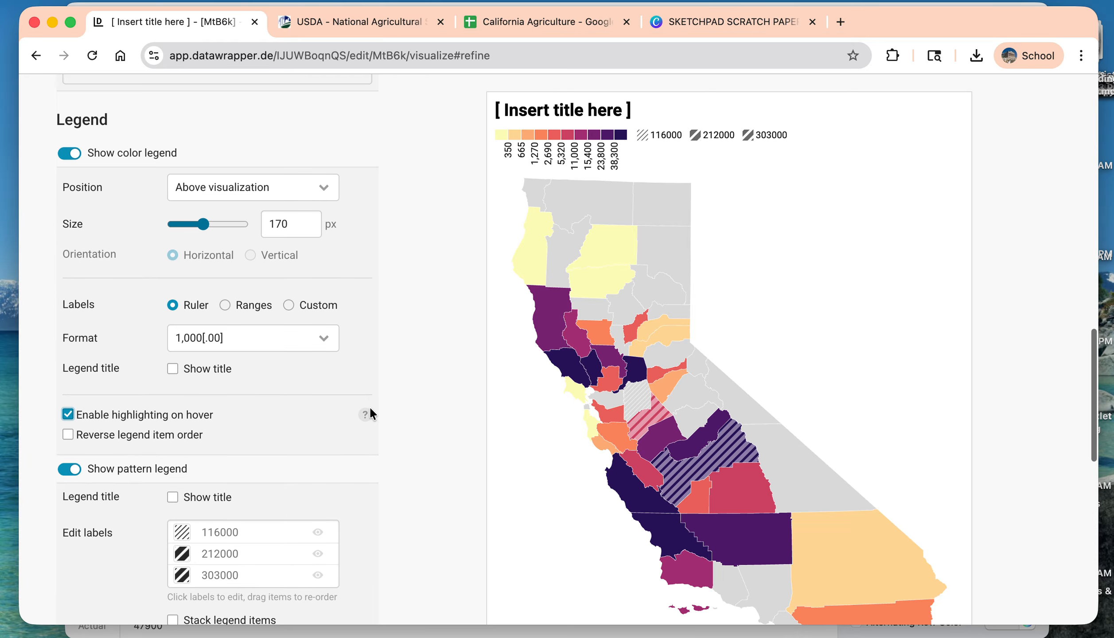
scroll(371, 413, "up", 15)
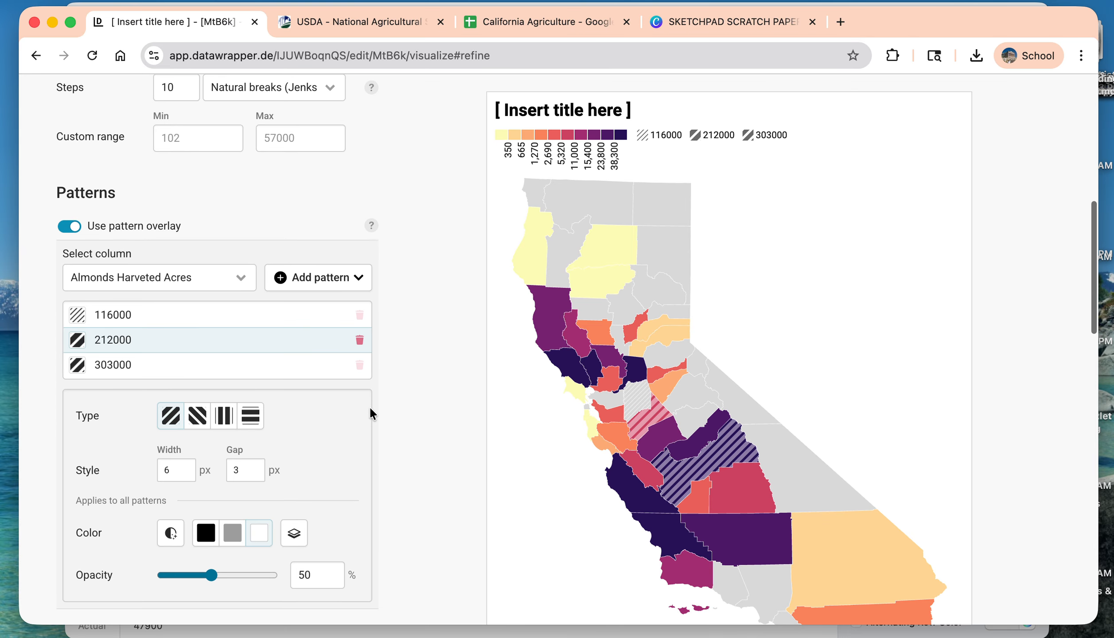
scroll(370, 413, "up", 12)
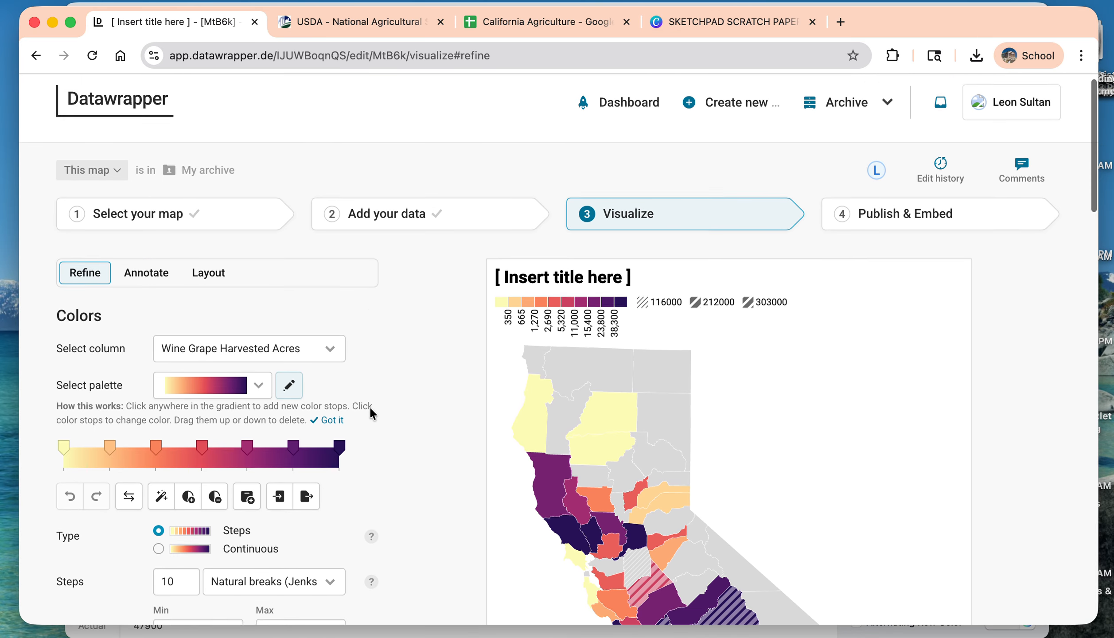
scroll(370, 408, "up", 1)
left_click(895, 229)
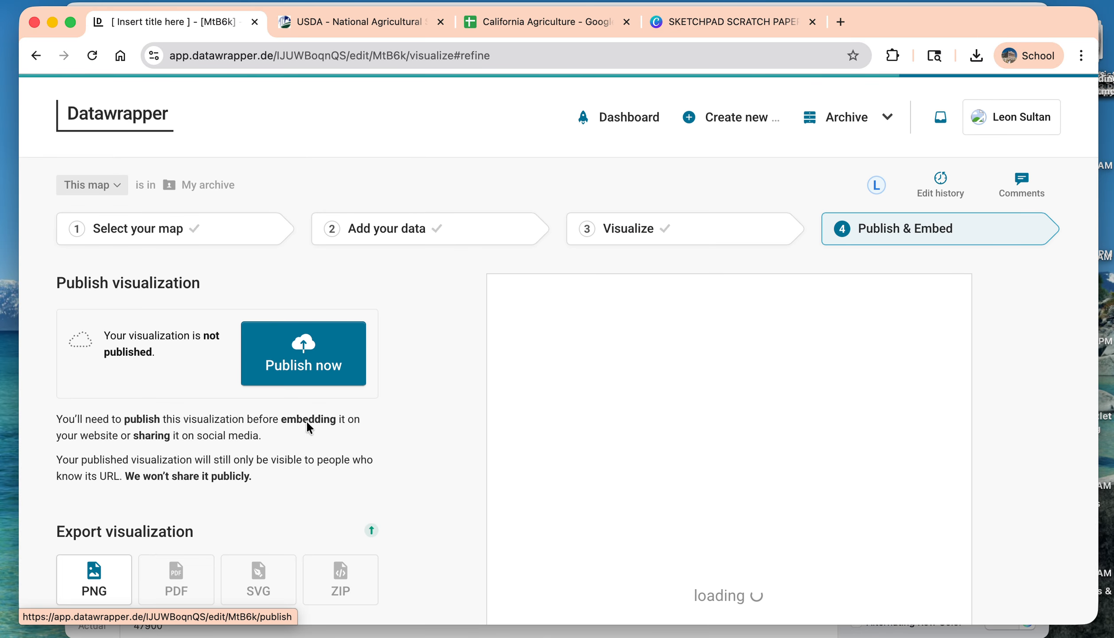
left_click(303, 355)
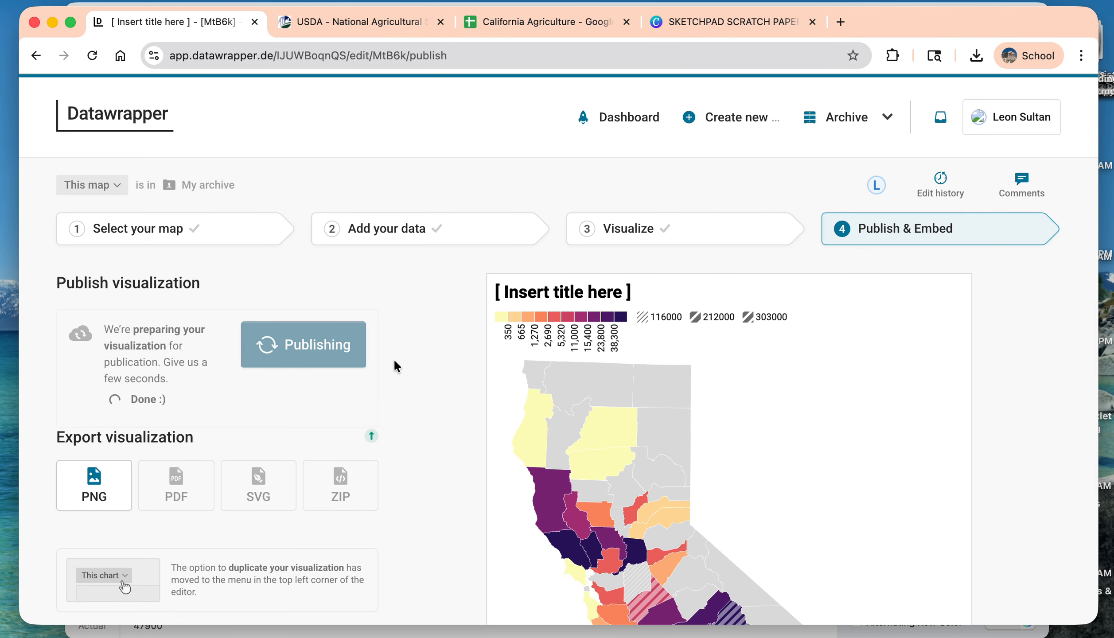
scroll(405, 352, "down", 5)
scroll(404, 352, "up", 1)
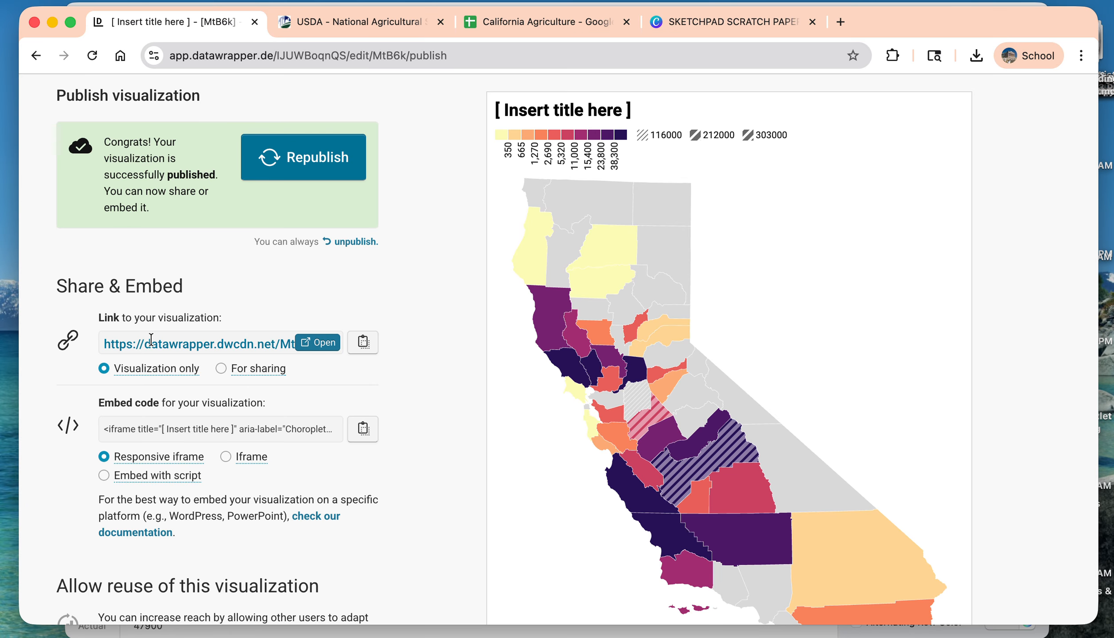
Step: Copy the published map's link, switch to the Canva design, embed it on the blank hidden second page and move it up
left_click(363, 343)
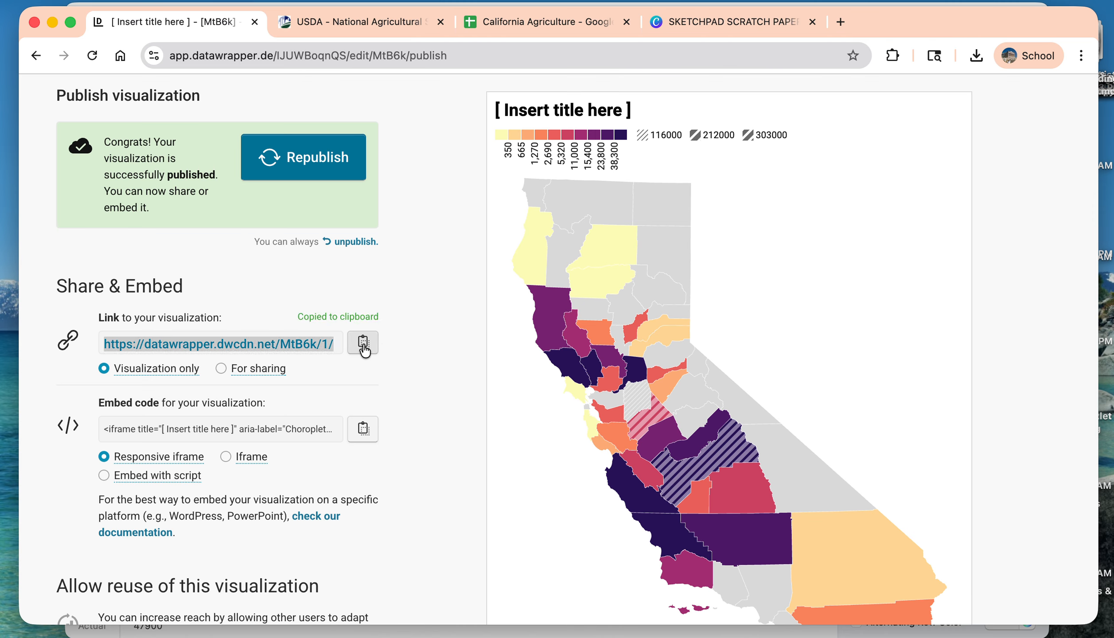
left_click(694, 16)
scroll(678, 266, "down", 8)
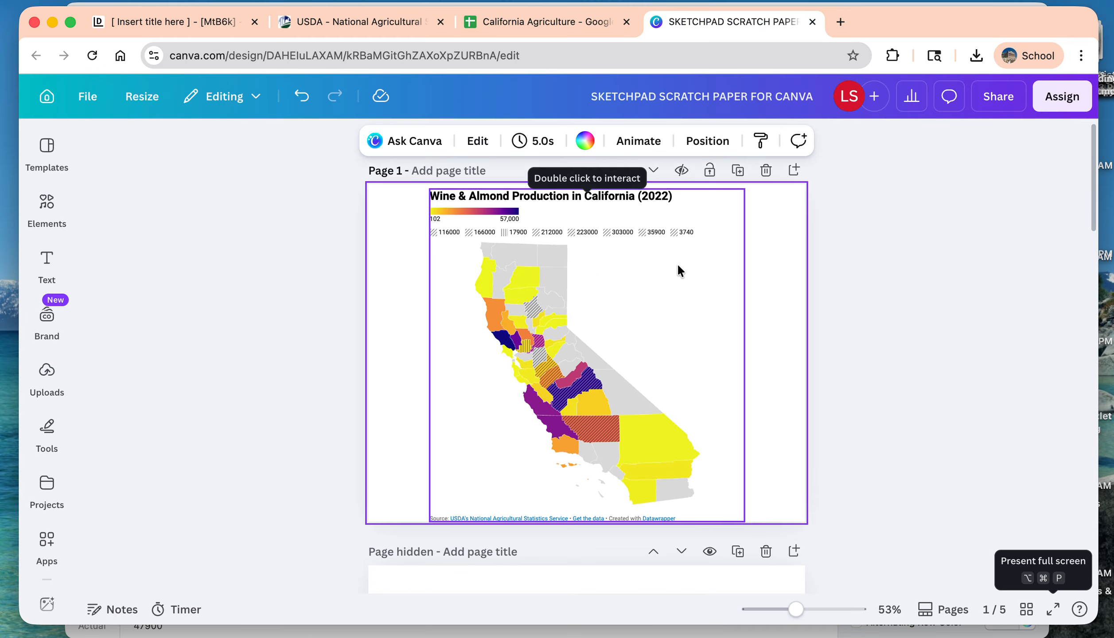
scroll(678, 265, "up", 1)
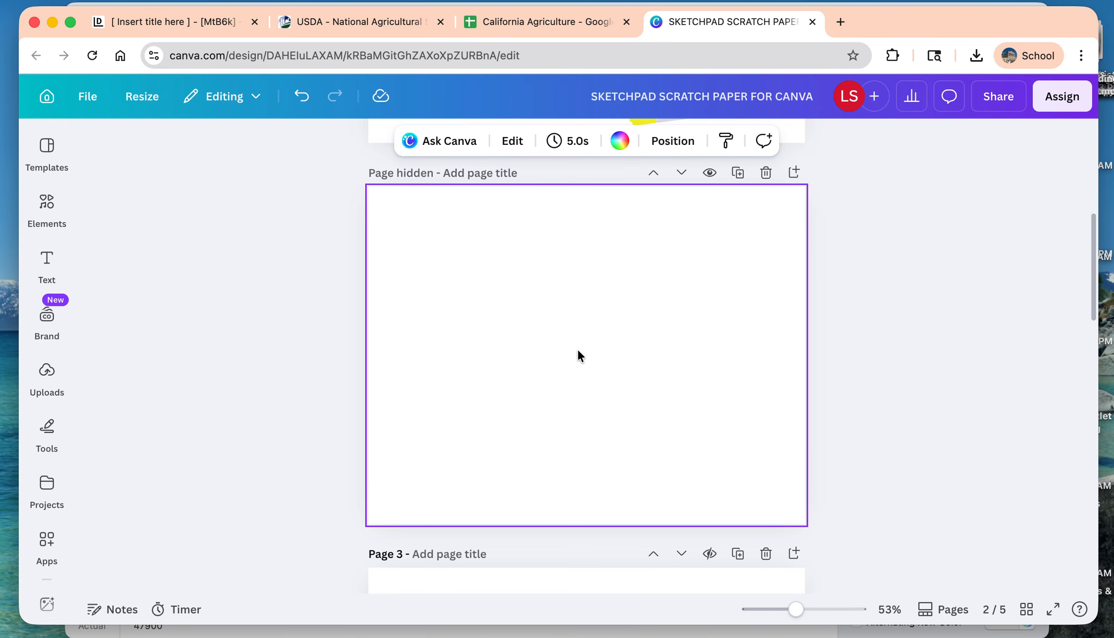
key("super+v")
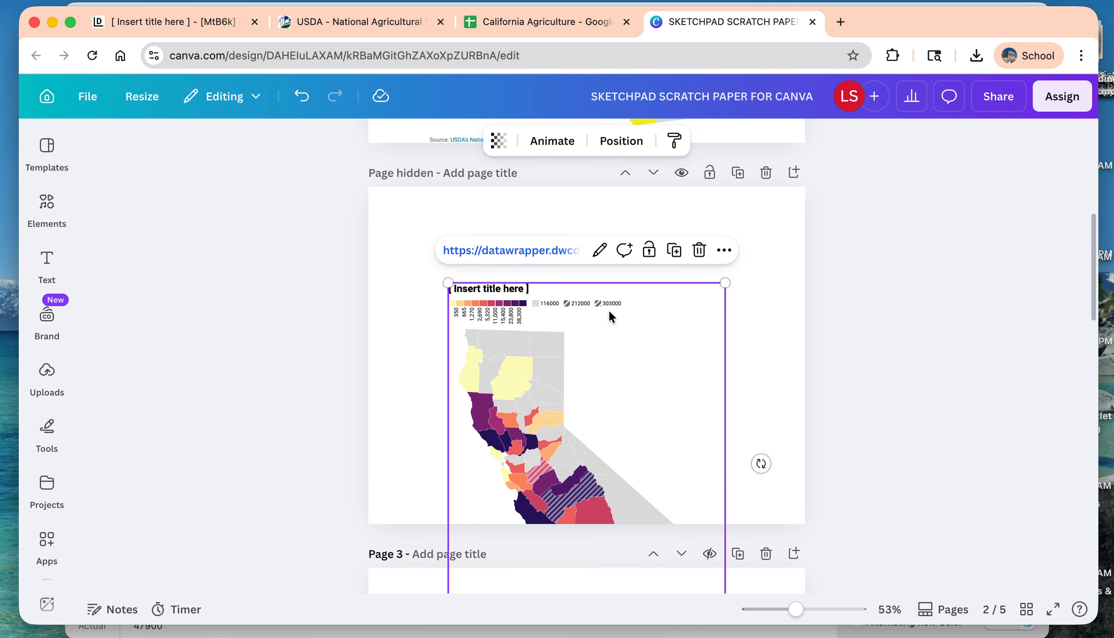
left_click_drag(608, 308, 624, 243)
Step: On page 1, shrink the Wine & Almond Production map to about 6.3 by 6.7 and move it to the page's upper-left corner
scroll(625, 246, "up", 6)
scroll(625, 248, "up", 2)
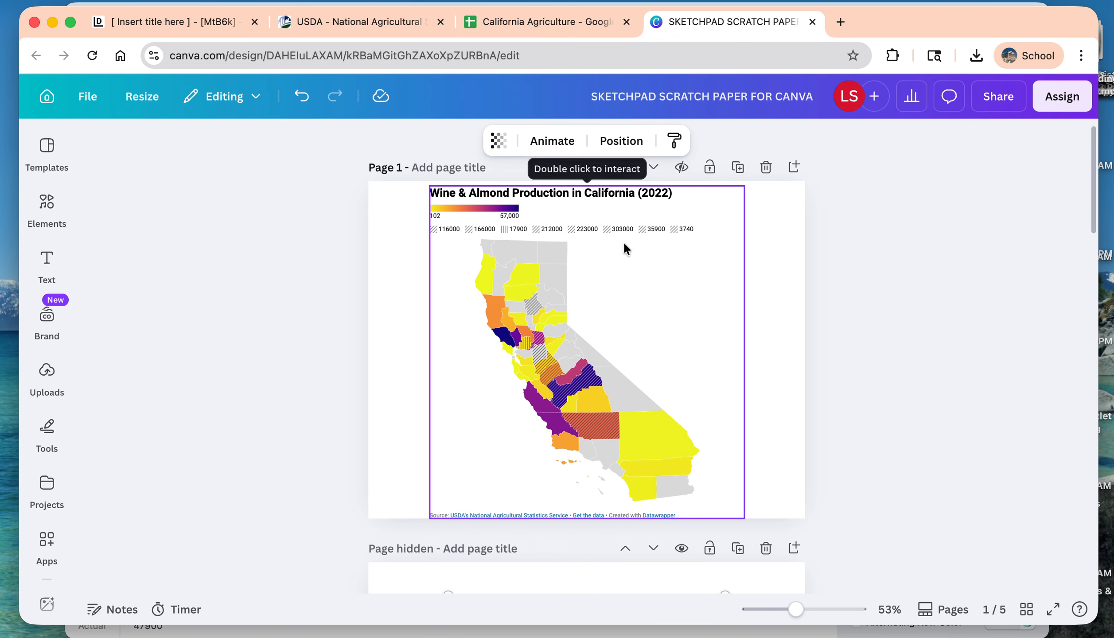
left_click(622, 246)
left_click_drag(744, 185, 678, 249)
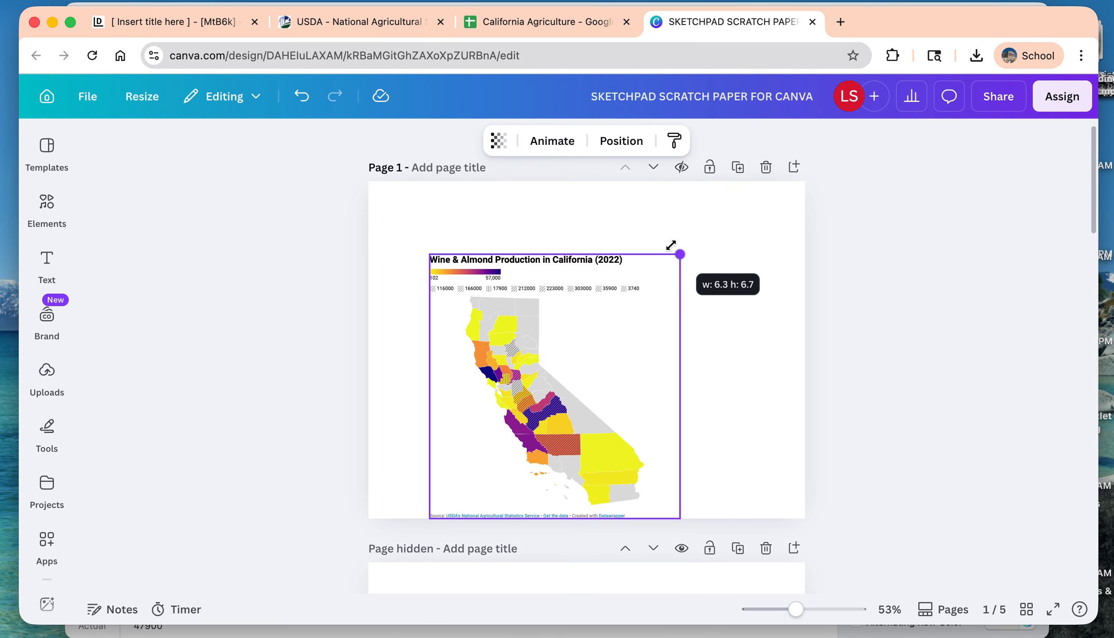
left_click_drag(621, 383, 574, 310)
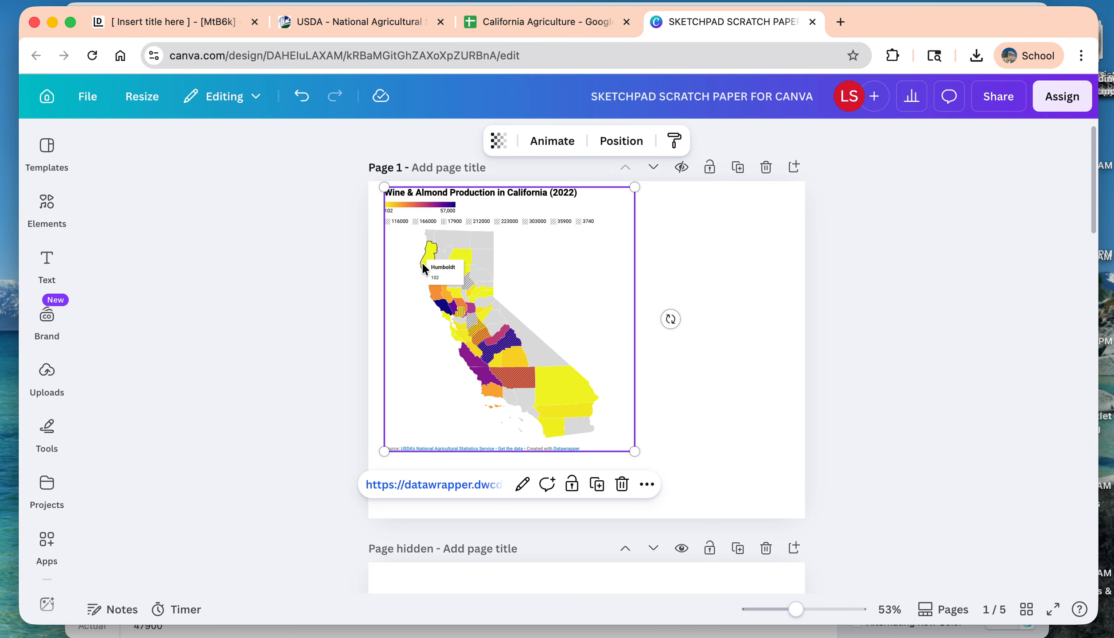
mouse_move(453, 320)
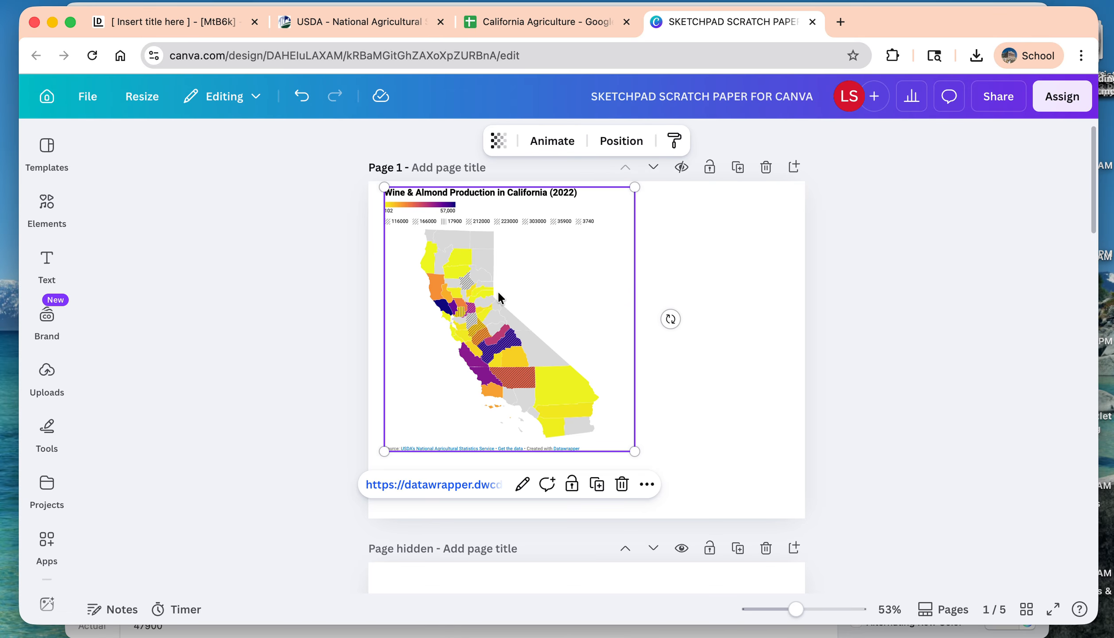